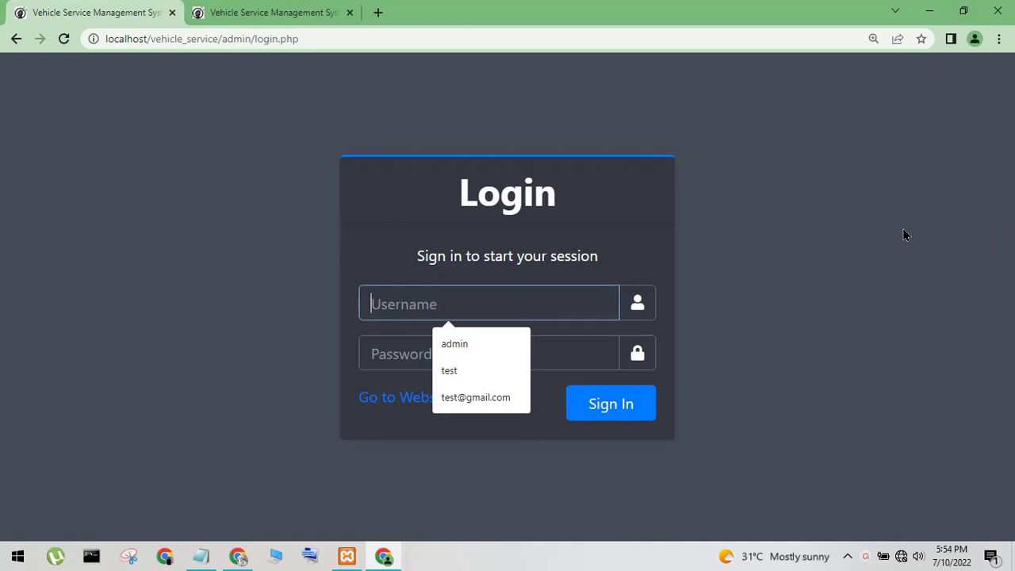
Sign in to the VSMS admin dashboard with username admin
{"action": "type", "text": "admin"}
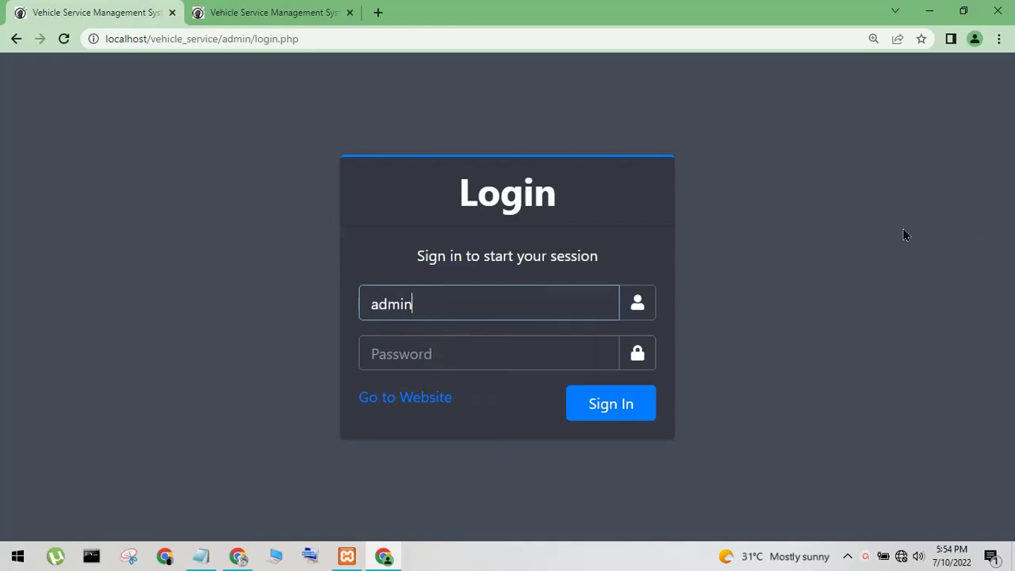
{"action": "key", "text": "Tab"}
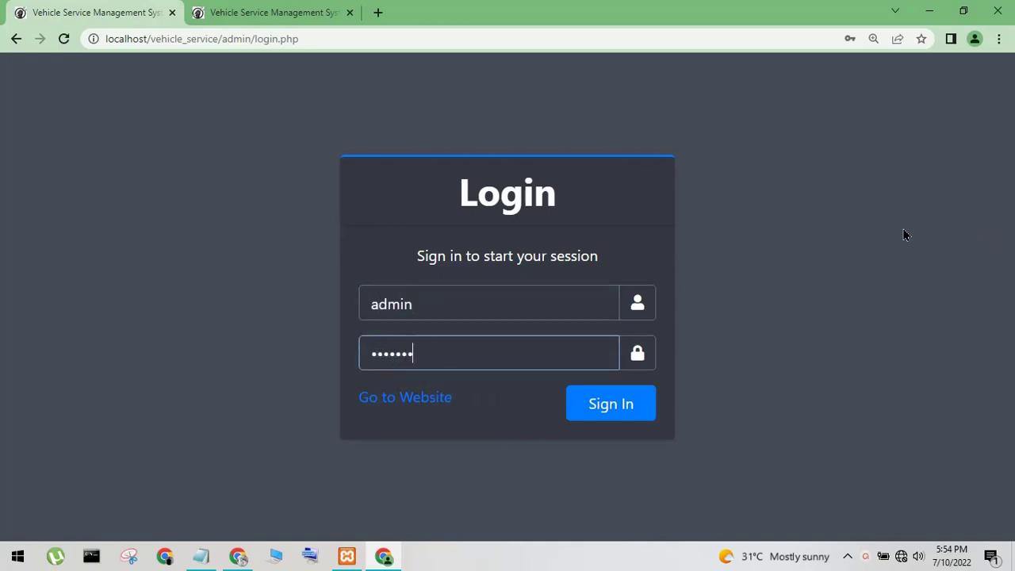
{"action": "left_click", "coordinate": [643, 414]}
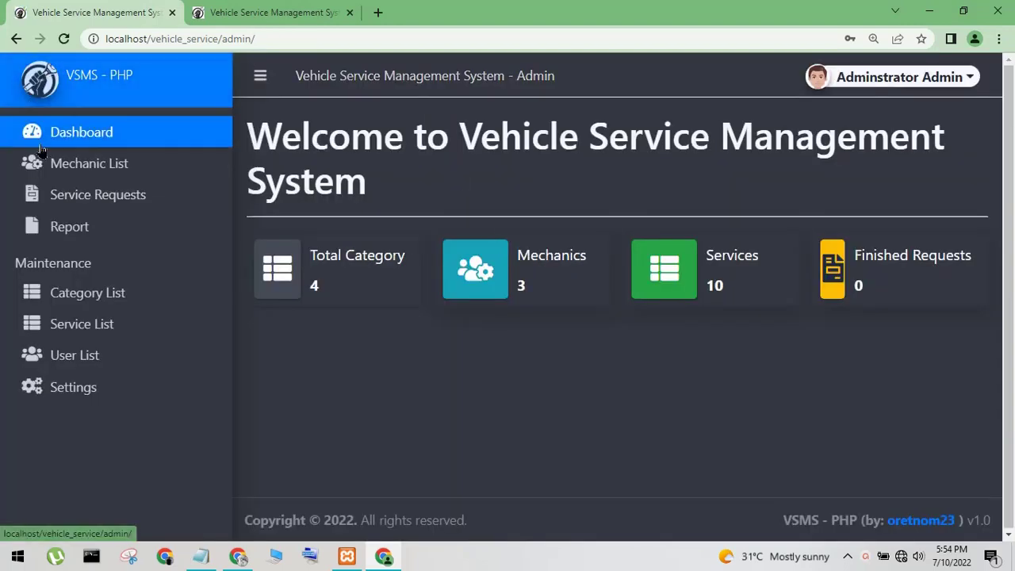
Look over a new mechanic form with status Active, then start a new service request
{"action": "left_click", "coordinate": [40, 163]}
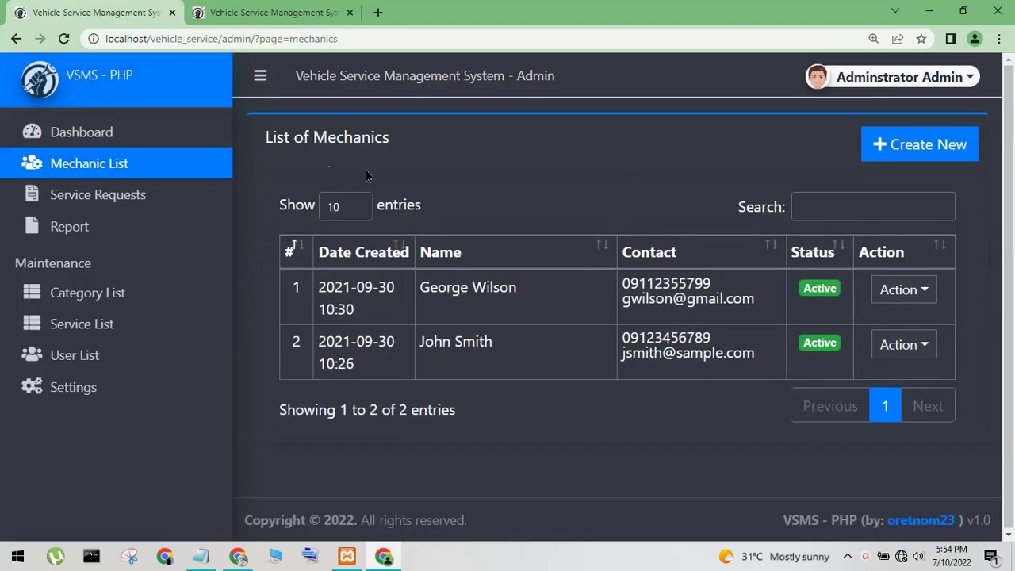
{"action": "left_click", "coordinate": [952, 145]}
{"action": "left_click", "coordinate": [342, 224]}
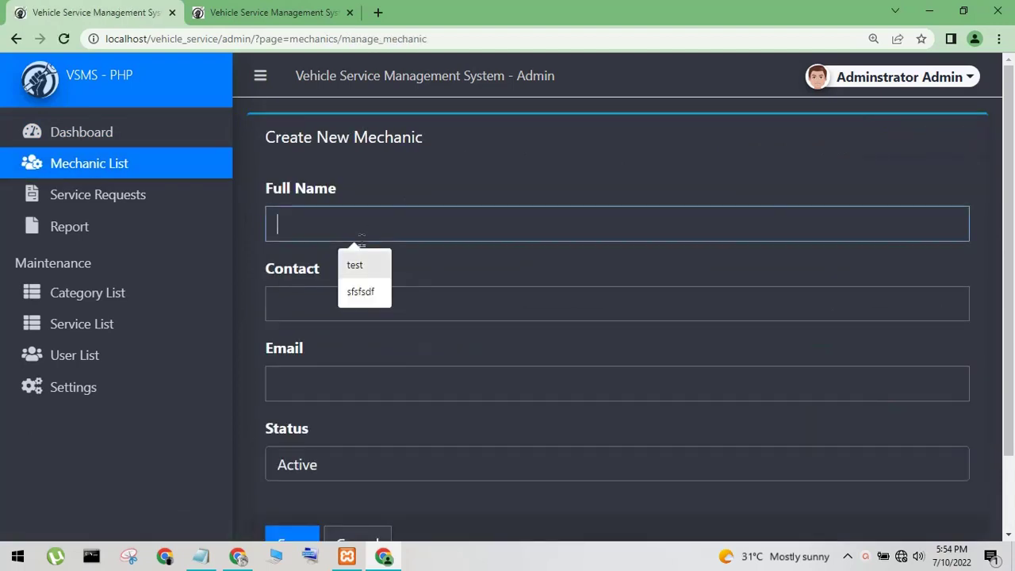
{"action": "left_click", "coordinate": [216, 277]}
{"action": "left_click", "coordinate": [326, 476]}
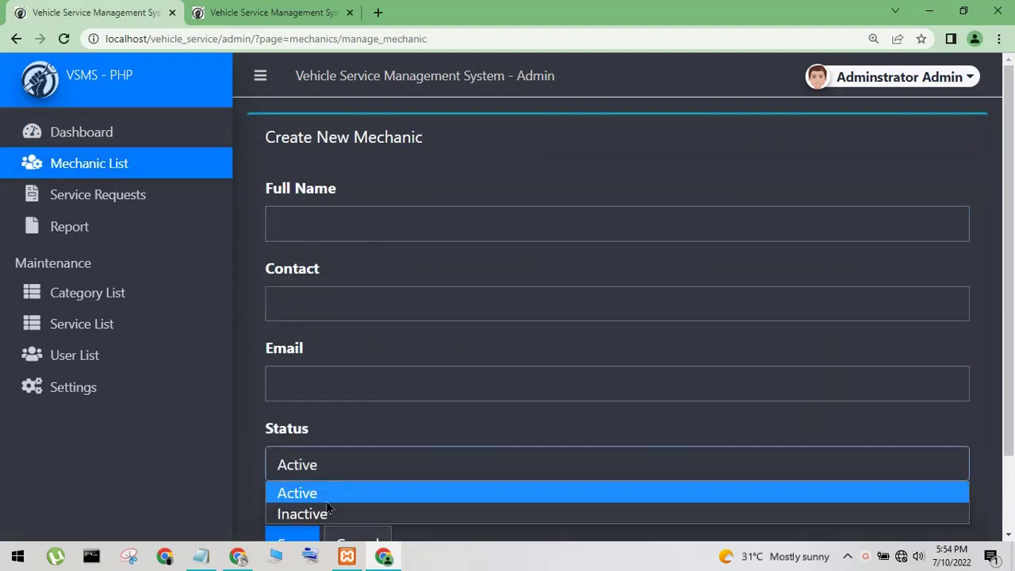
{"action": "left_click", "coordinate": [294, 492]}
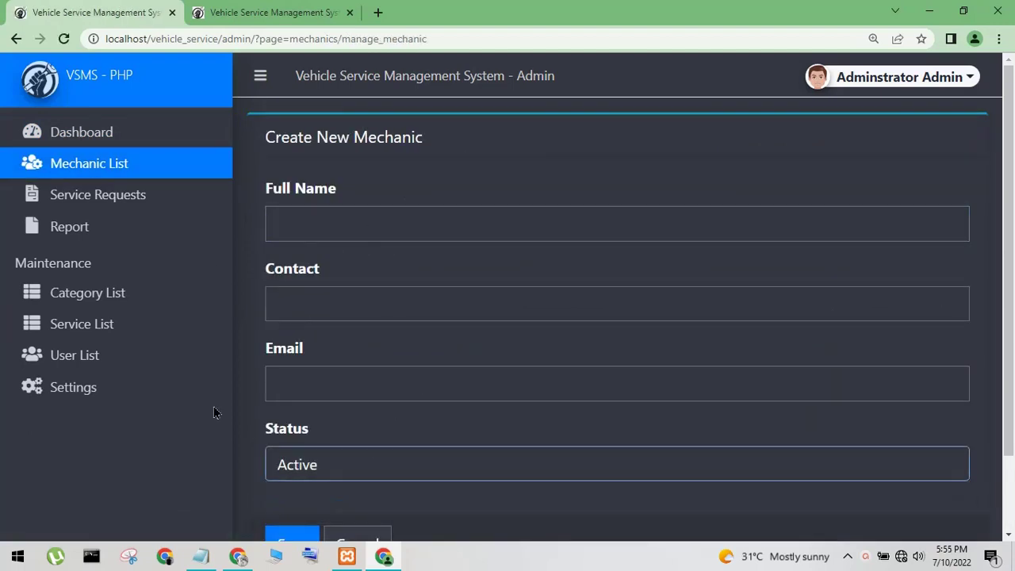
{"action": "left_click", "coordinate": [132, 199]}
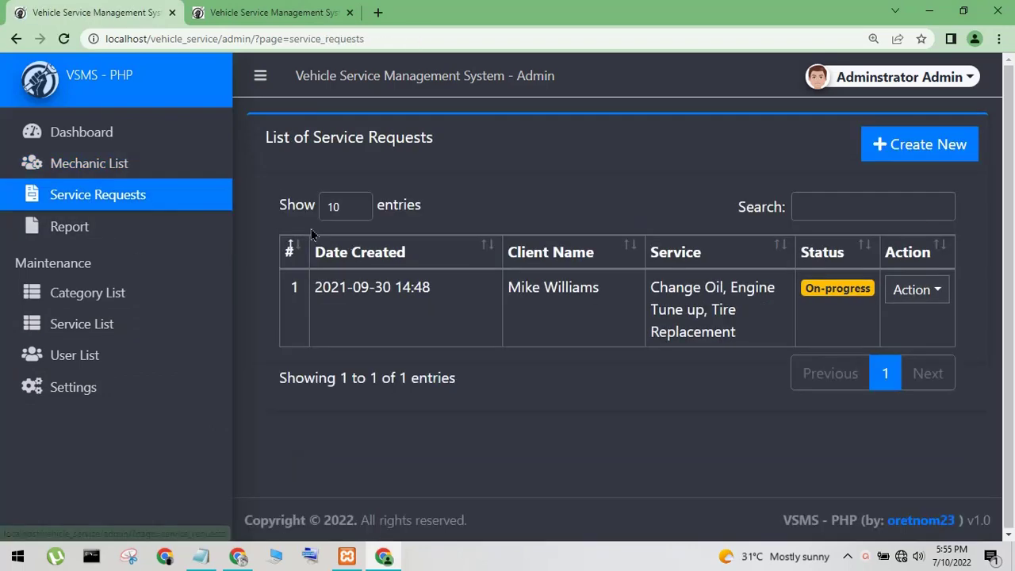
{"action": "left_click", "coordinate": [884, 150]}
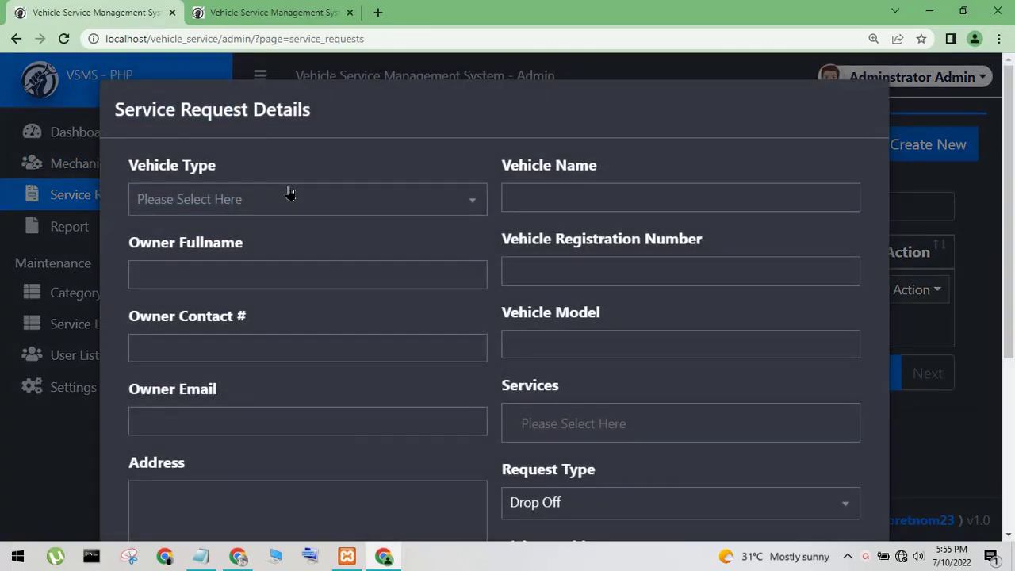
Inspect the new request's vehicle type, registration number and request status fields
{"action": "left_click", "coordinate": [290, 193]}
{"action": "left_click", "coordinate": [691, 272]}
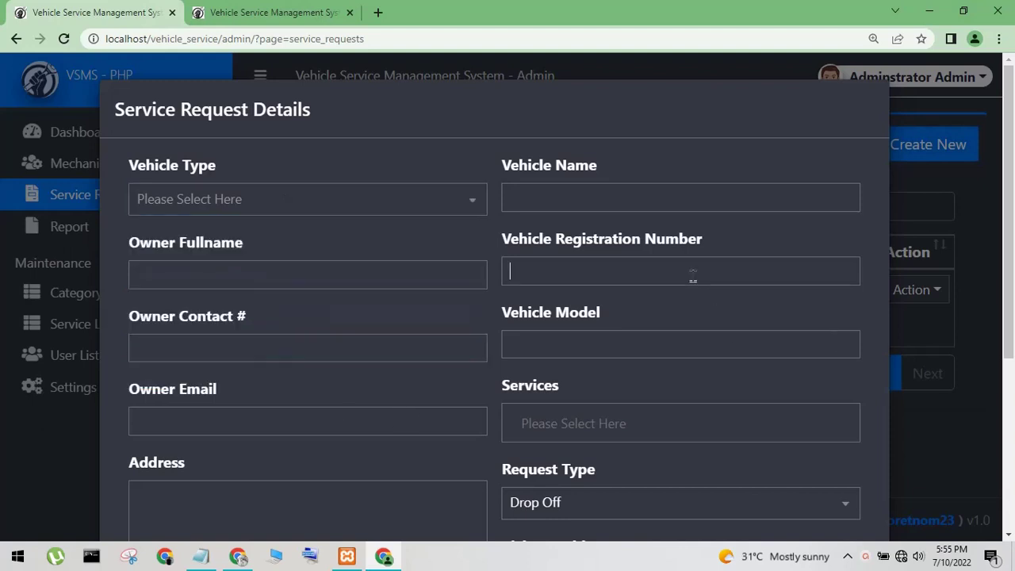
{"action": "left_click", "coordinate": [941, 345]}
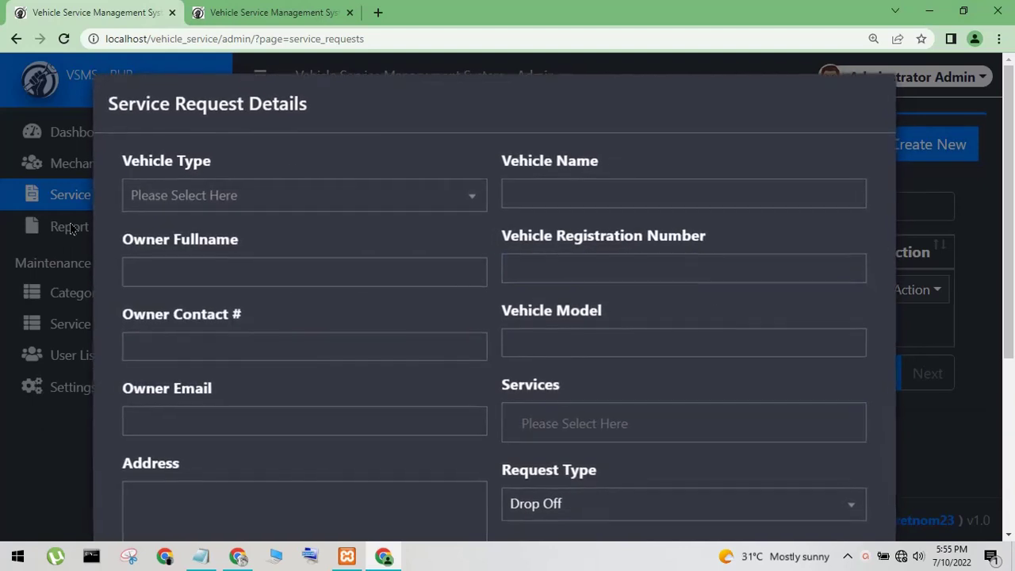
{"action": "scroll", "coordinate": [735, 222], "scroll_direction": "down", "scroll_amount": 5}
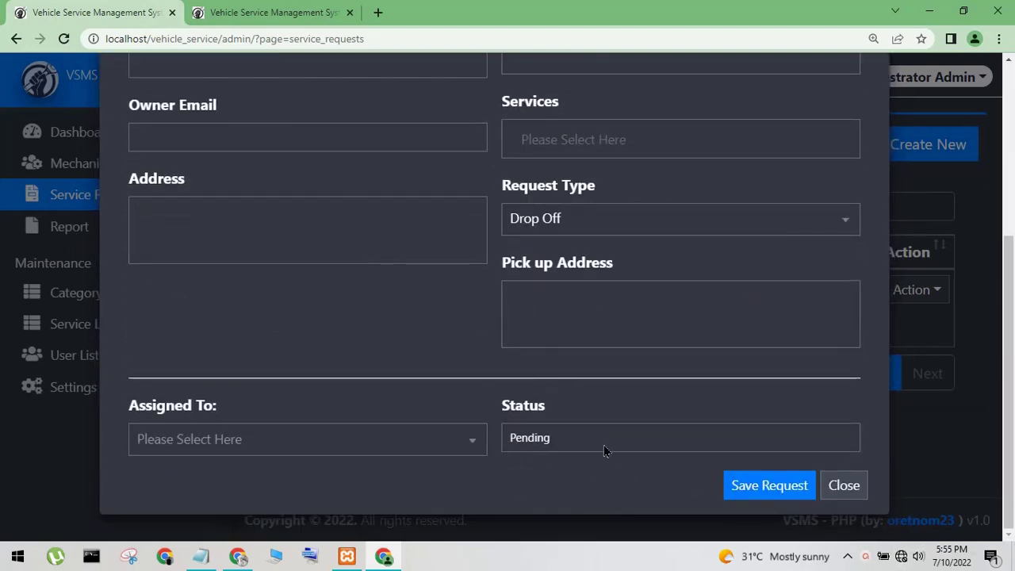
{"action": "left_click", "coordinate": [604, 451]}
Discard the service request form unsaved and view the 07/03/2022–07/10/2022 report
{"action": "left_click", "coordinate": [344, 456]}
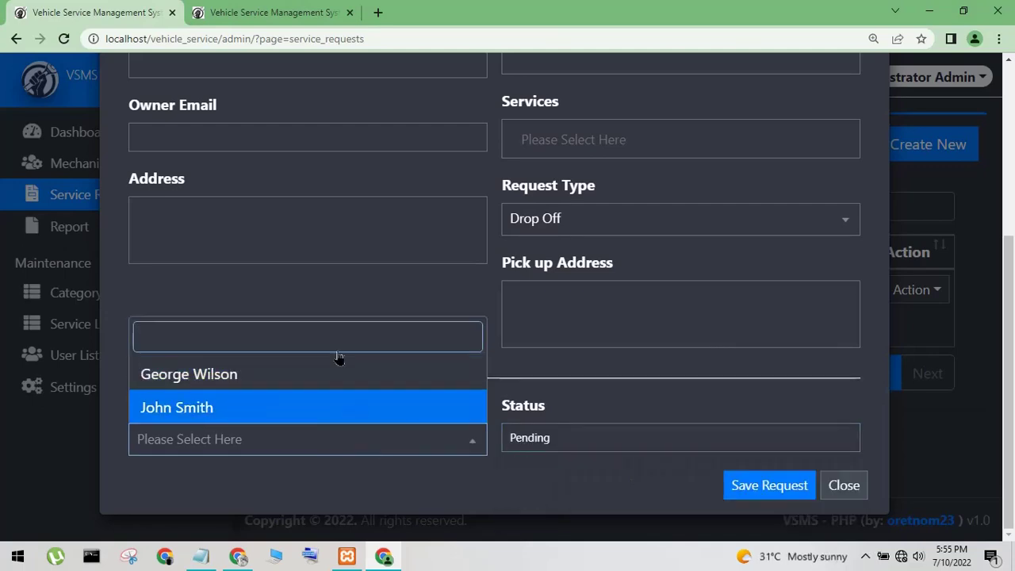
{"action": "left_click", "coordinate": [801, 463]}
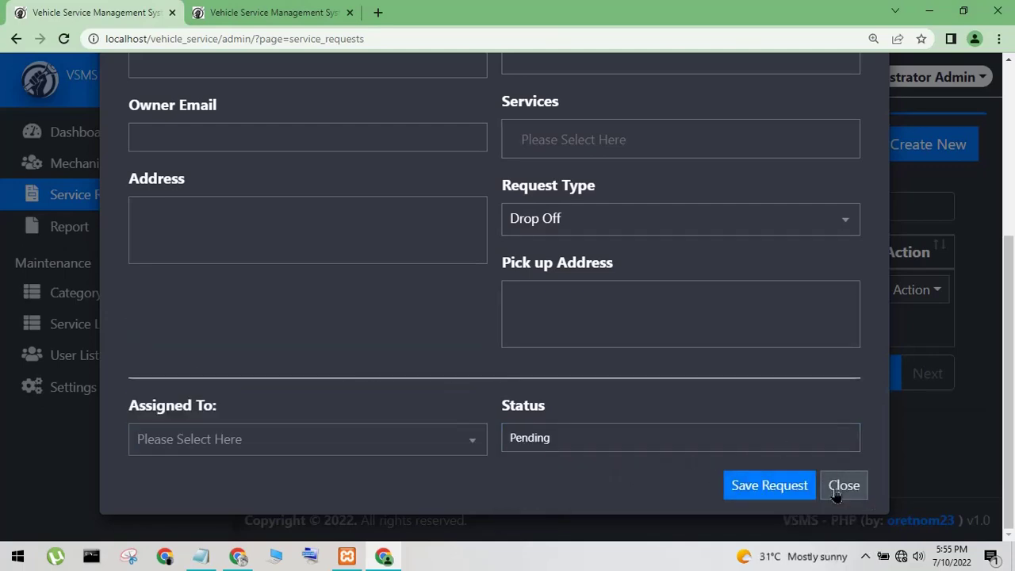
{"action": "left_click", "coordinate": [842, 486]}
{"action": "left_click", "coordinate": [110, 230]}
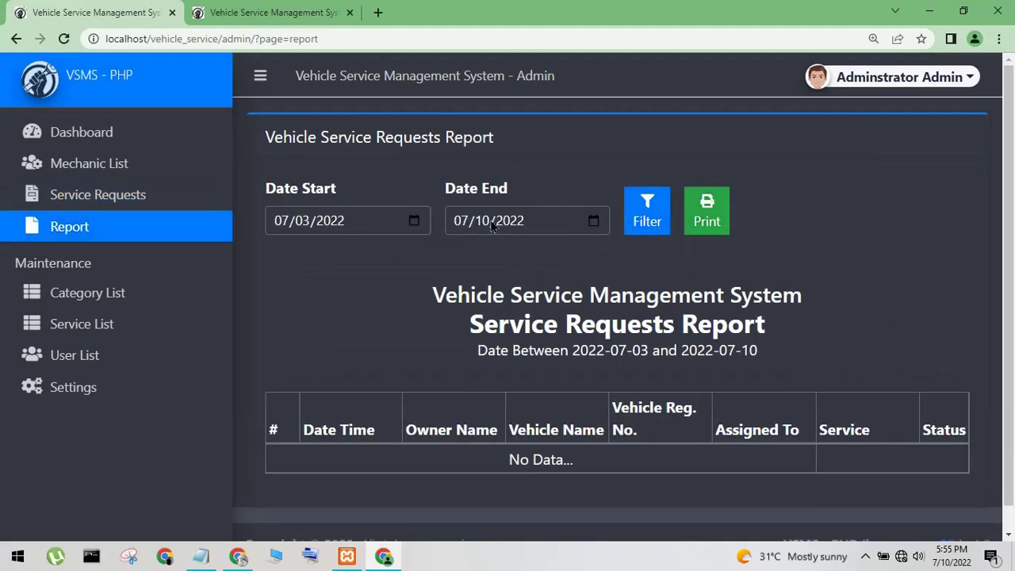
Look over the vehicle category list, new category form and Change Oil service actions
{"action": "left_click", "coordinate": [104, 295]}
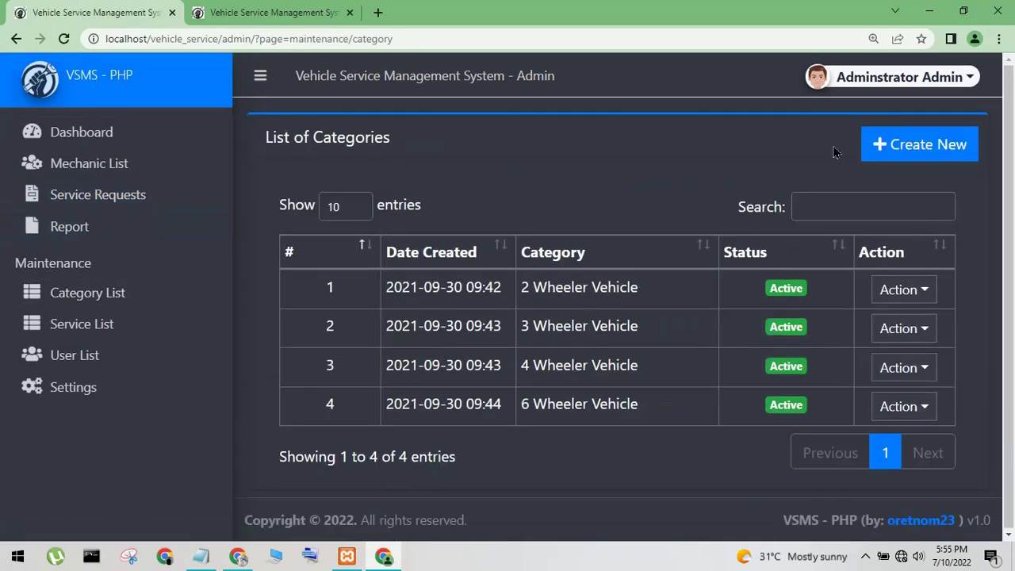
{"action": "left_click", "coordinate": [912, 145]}
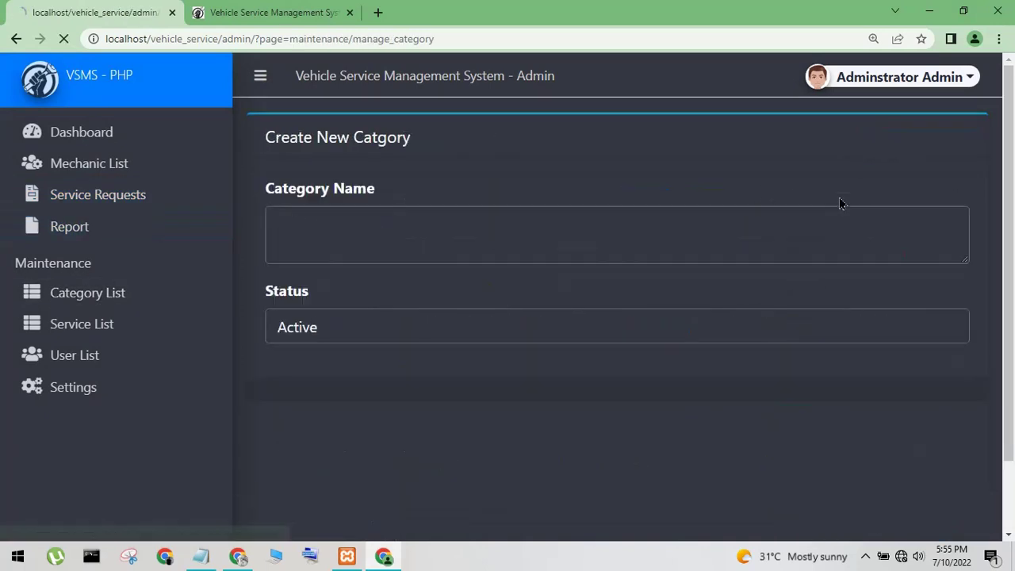
{"action": "left_click", "coordinate": [119, 325]}
{"action": "left_click", "coordinate": [912, 288]}
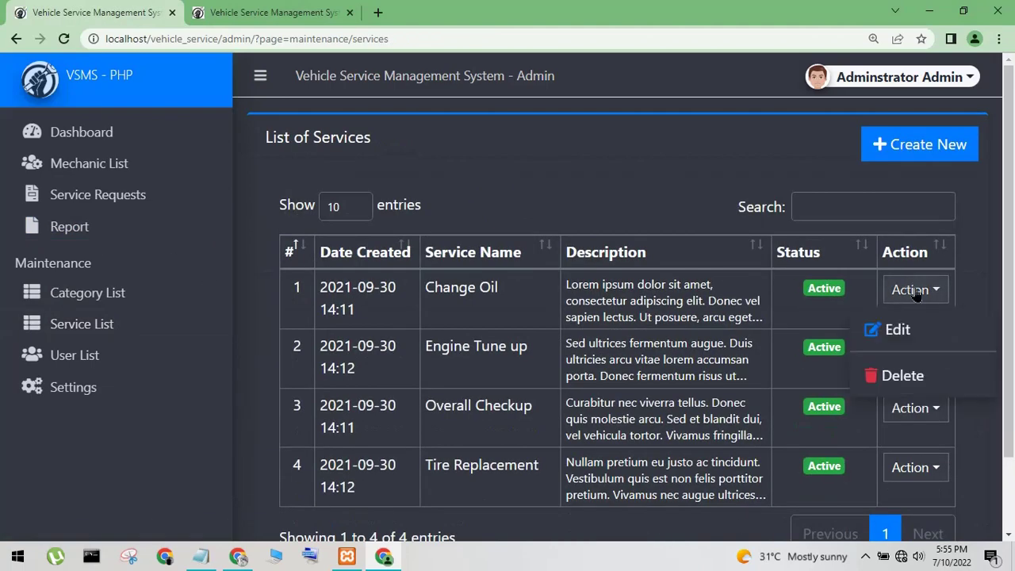
Check the report, the category list and the first mechanic's available actions
{"action": "left_click", "coordinate": [69, 227]}
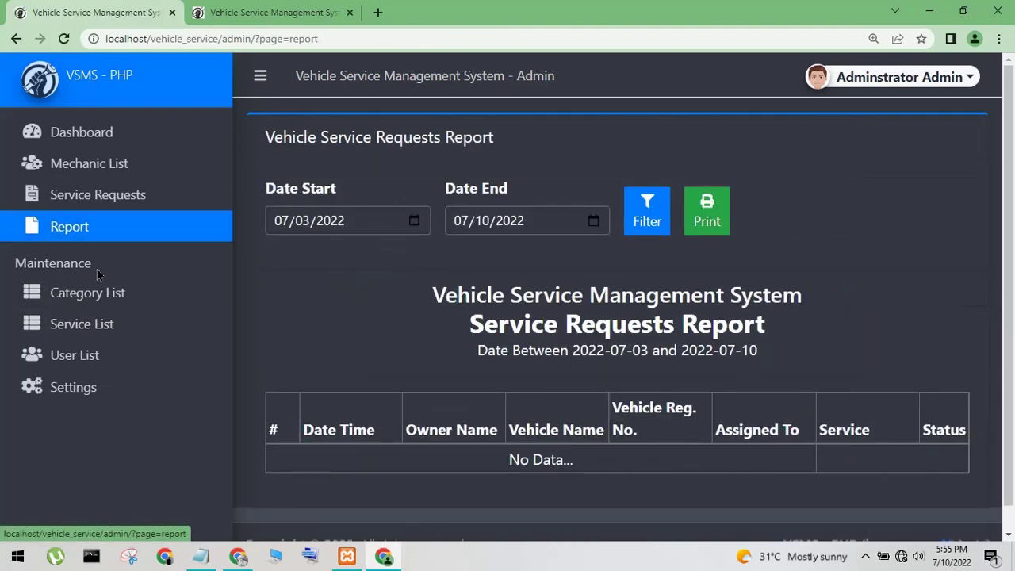
{"action": "left_click", "coordinate": [87, 294]}
{"action": "left_click", "coordinate": [96, 169]}
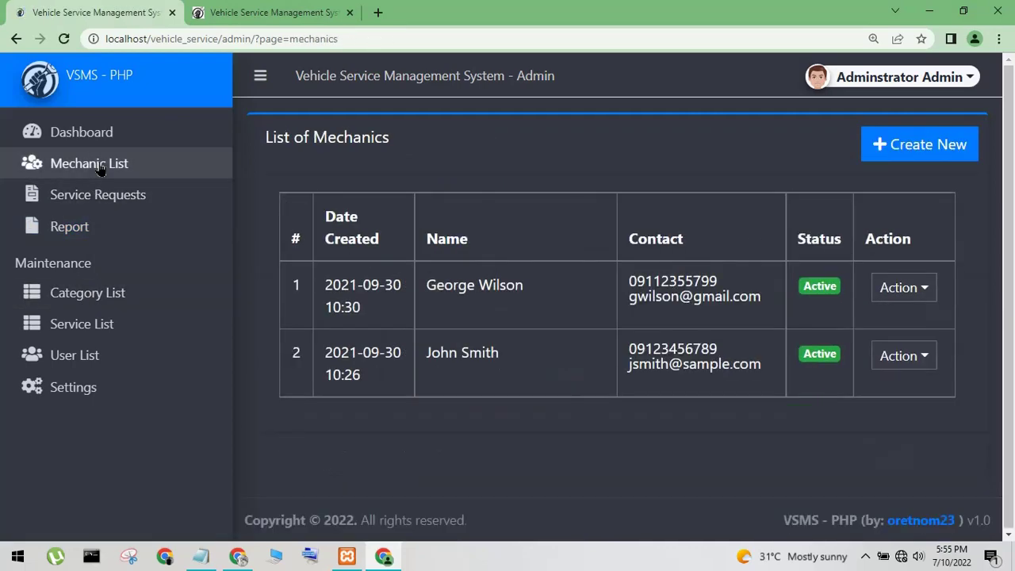
{"action": "left_click", "coordinate": [926, 292]}
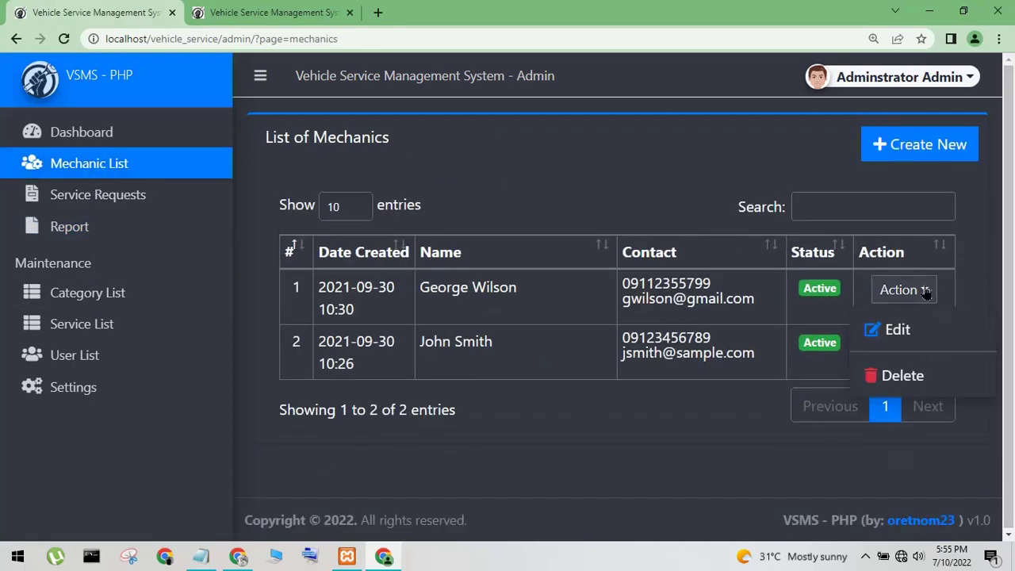
Return to Service Requests and show the actions for the on-progress request
{"action": "left_click", "coordinate": [96, 132]}
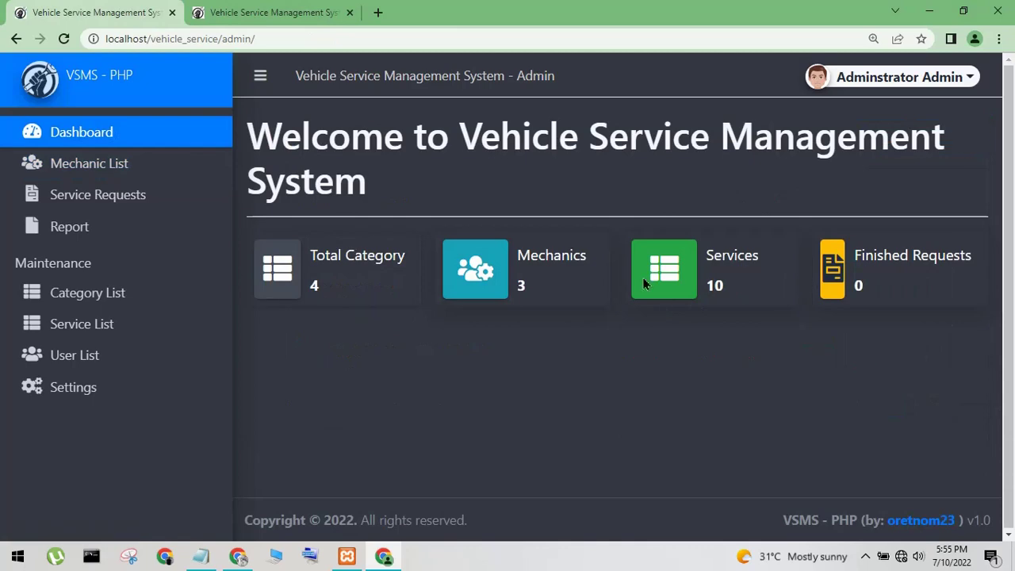
{"action": "left_click", "coordinate": [78, 234]}
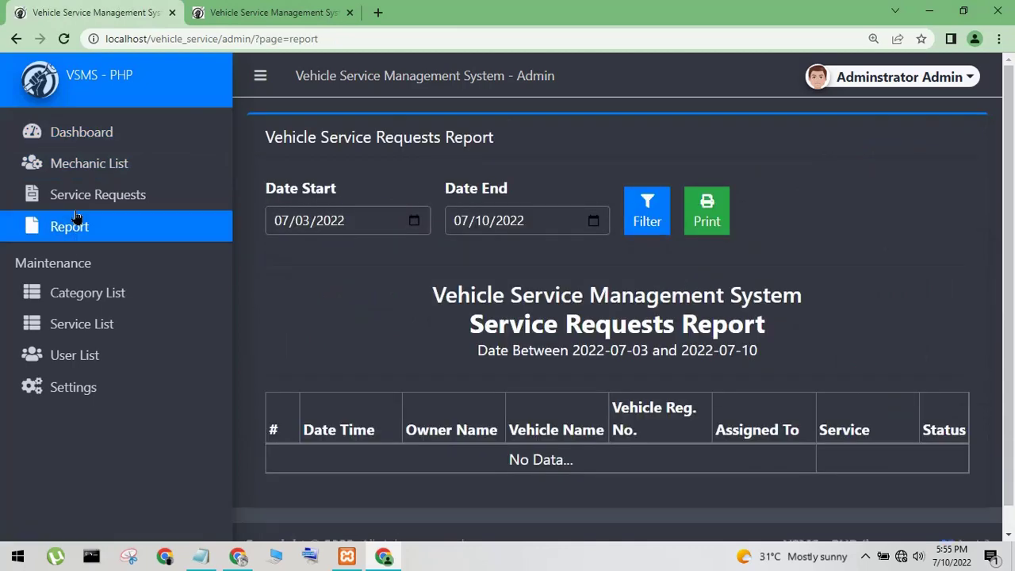
{"action": "left_click", "coordinate": [80, 199]}
{"action": "left_click", "coordinate": [917, 289]}
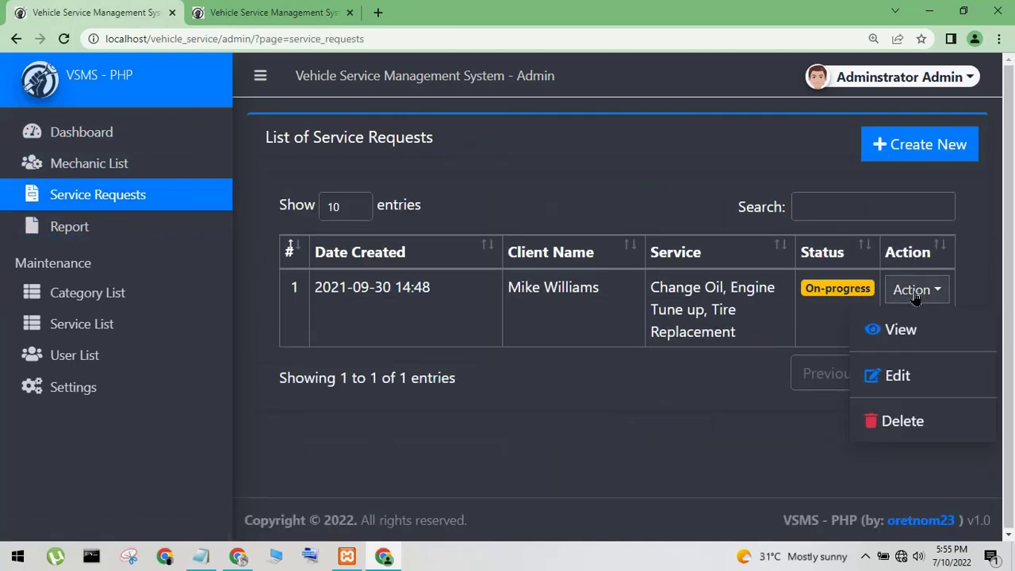
View the on-progress service request's full details, then close them
{"action": "left_click", "coordinate": [899, 330]}
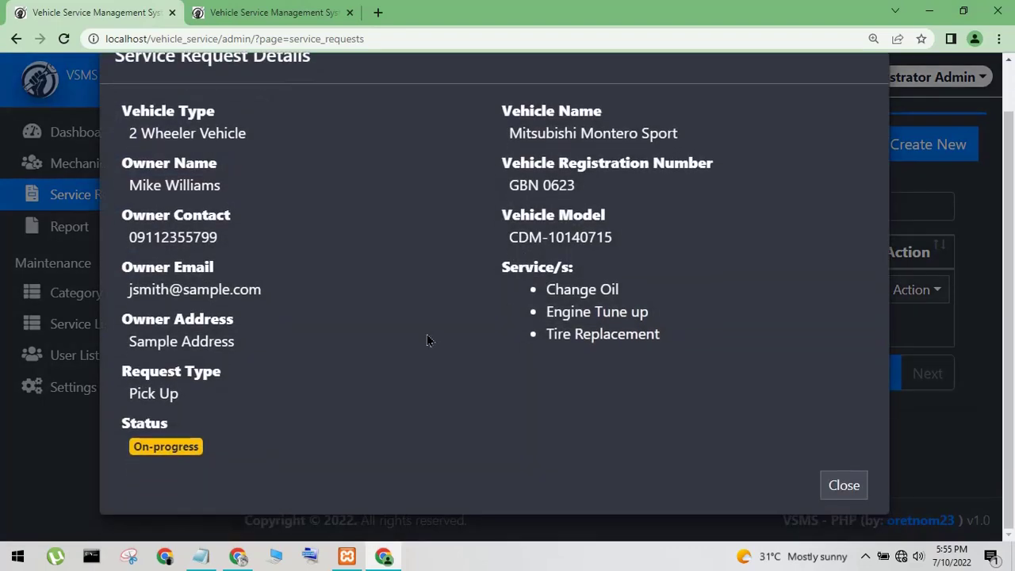
{"action": "left_click_drag", "start_coordinate": [168, 373], "coordinate": [141, 133]}
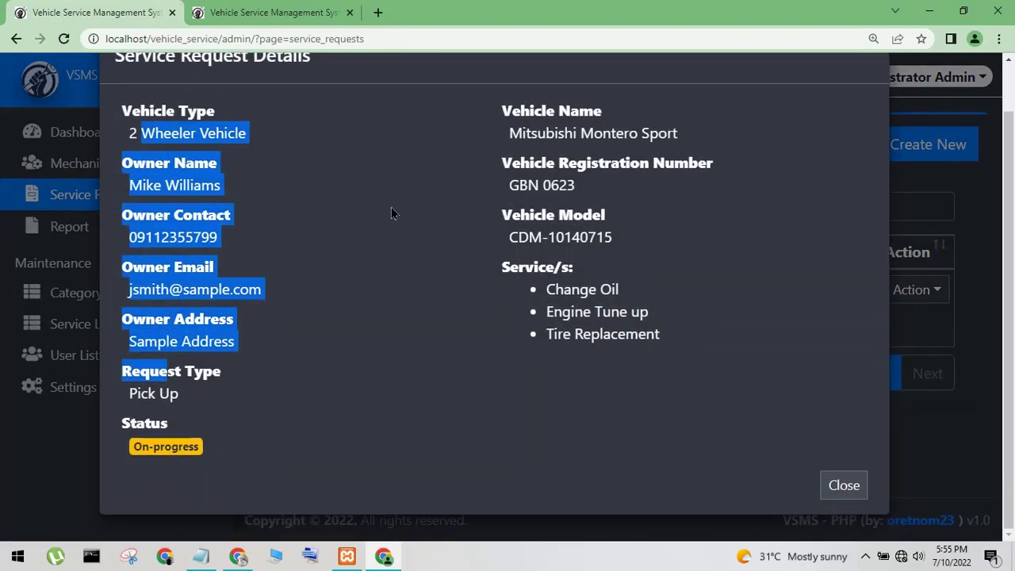
{"action": "left_click", "coordinate": [844, 485]}
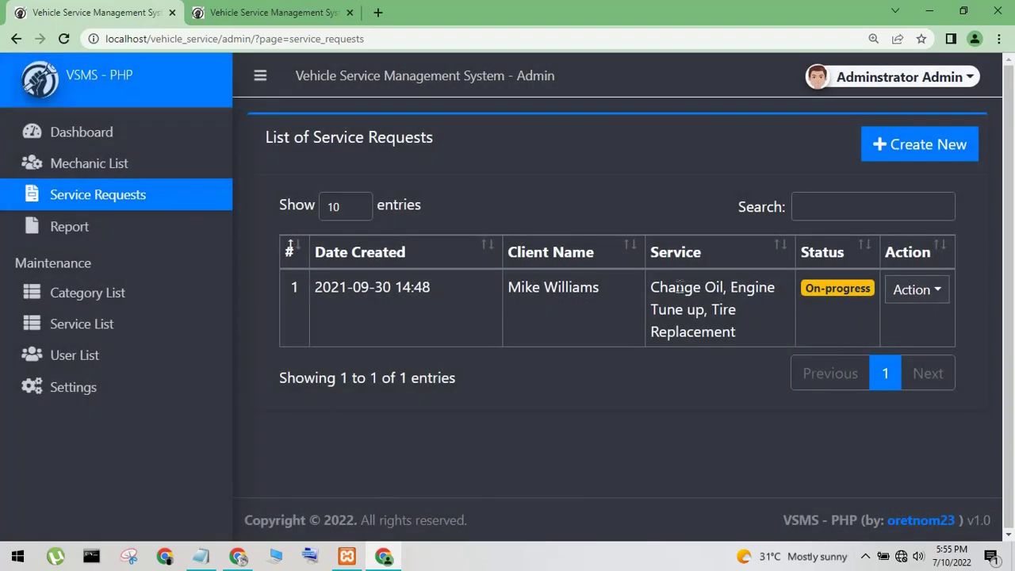
Open the public service request form, compare with the admin's request list, and close the vehicle type list
{"action": "left_click", "coordinate": [274, 12]}
{"action": "left_click", "coordinate": [498, 339]}
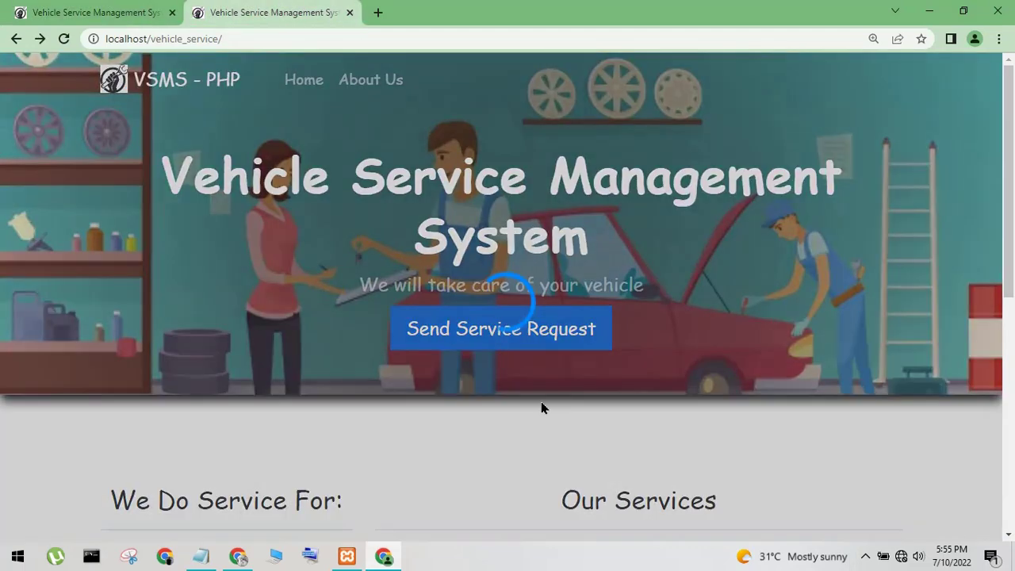
{"action": "left_click", "coordinate": [201, 202]}
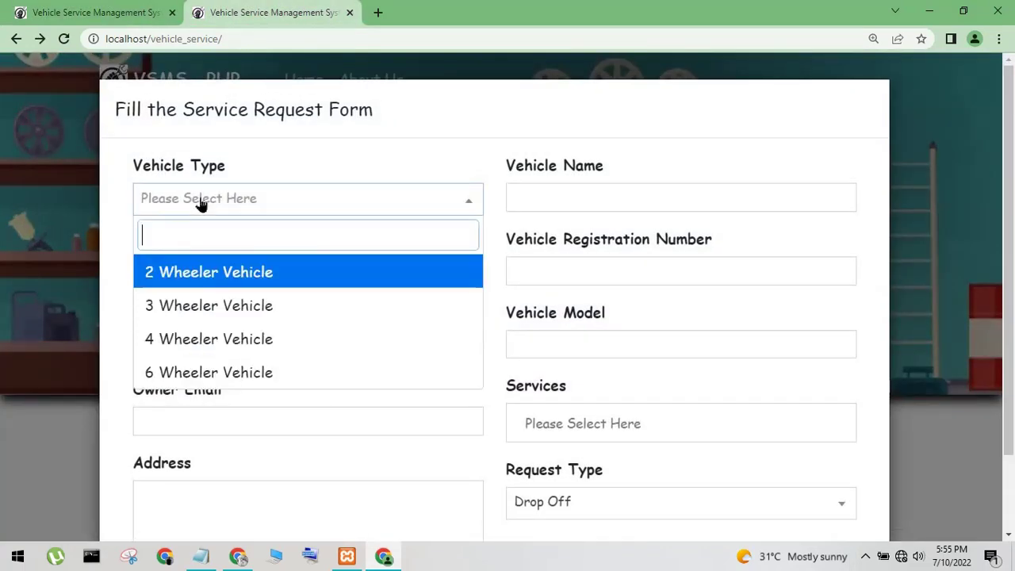
{"action": "left_click", "coordinate": [130, 11]}
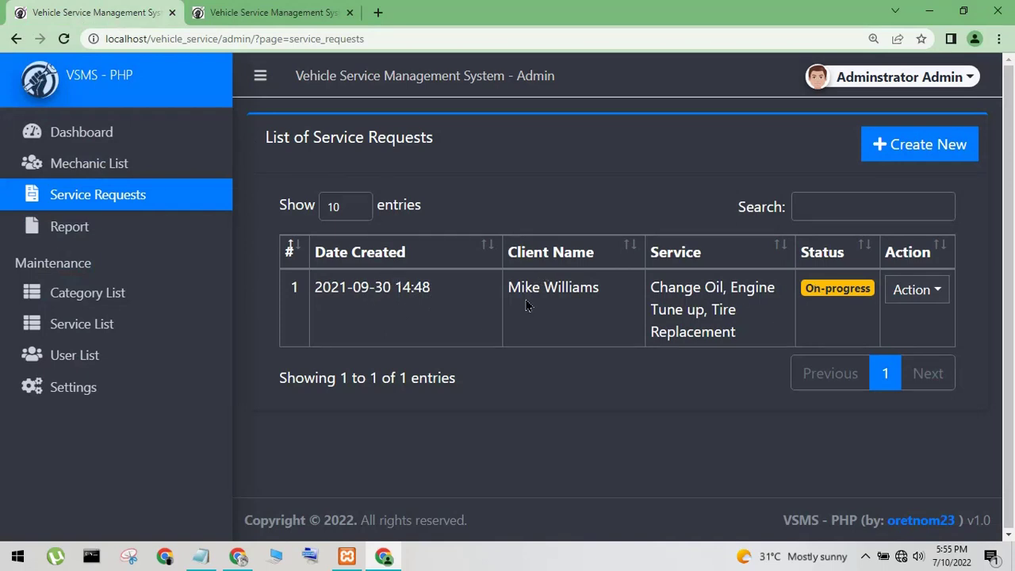
{"action": "left_click", "coordinate": [273, 12]}
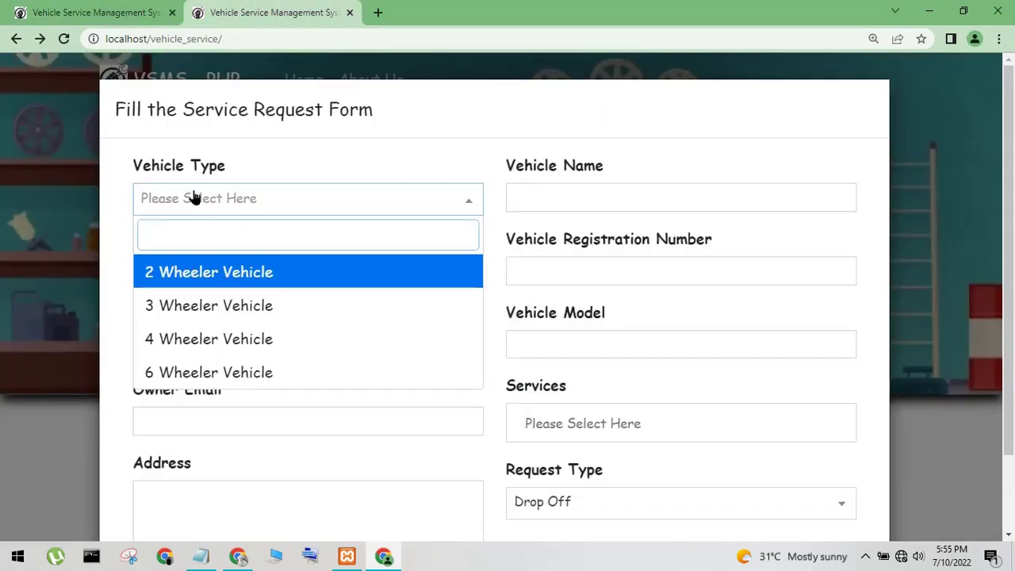
{"action": "left_click", "coordinate": [199, 173]}
Choose 3 Wheeler Vehicle and fill in the owner's name, contact, e-mail and address 'test'
{"action": "left_click", "coordinate": [236, 214]}
{"action": "left_click", "coordinate": [204, 304]}
{"action": "left_click", "coordinate": [197, 288]}
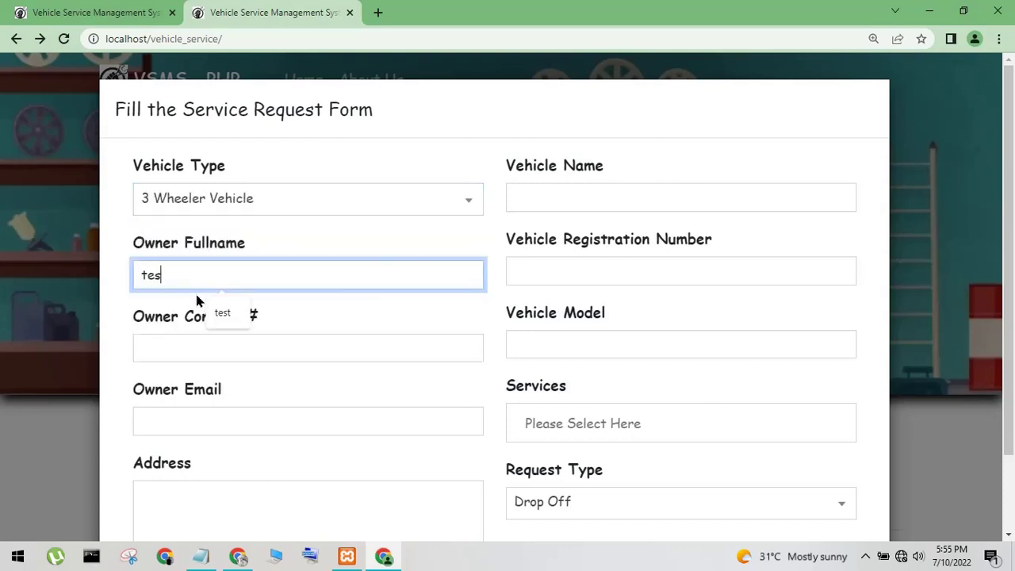
{"action": "left_click", "coordinate": [213, 359]}
{"action": "left_click", "coordinate": [246, 401]}
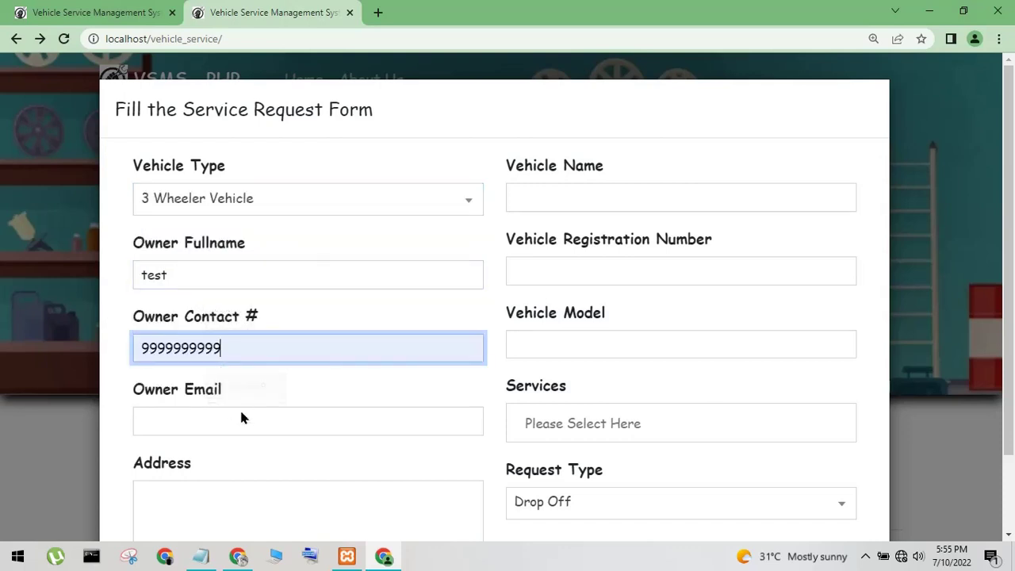
{"action": "left_click", "coordinate": [230, 423]}
{"action": "type", "text": "t"}
{"action": "left_click", "coordinate": [226, 457]}
{"action": "left_click", "coordinate": [214, 488]}
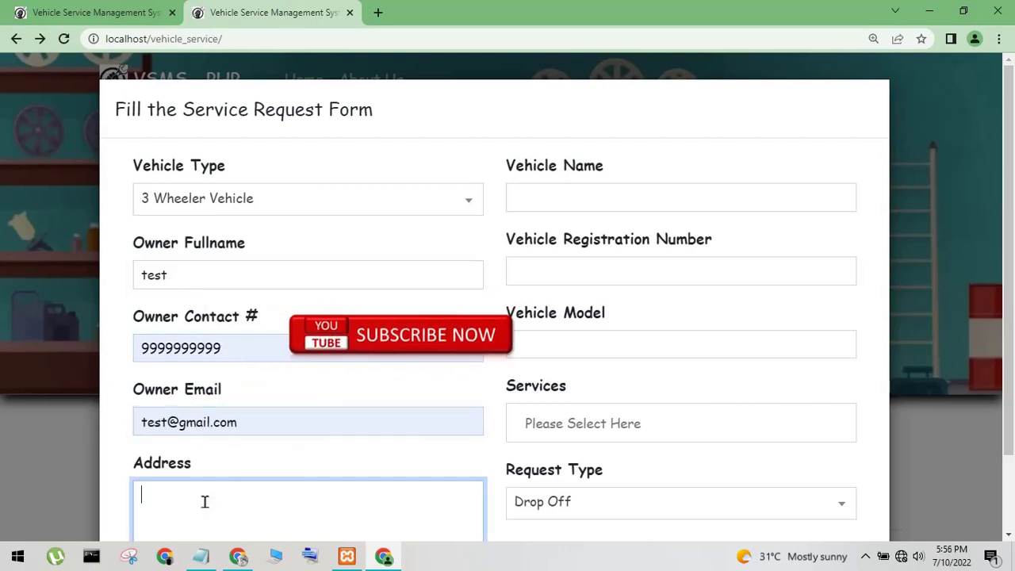
{"action": "type", "text": "test"}
Enter vehicle name 'test', registration 54545 and the suggested vehicle model
{"action": "left_click", "coordinate": [536, 203]}
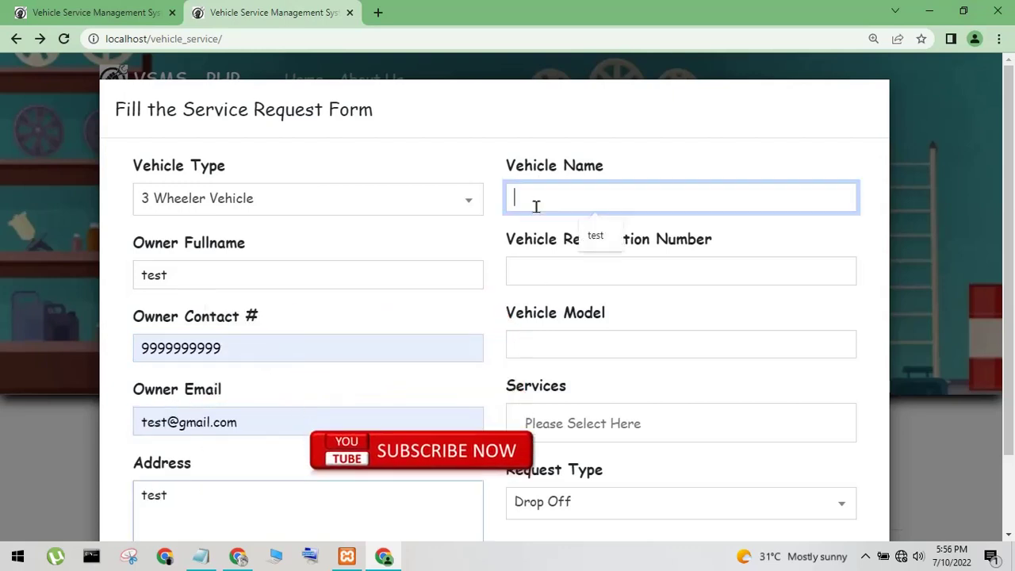
{"action": "type", "text": "test"}
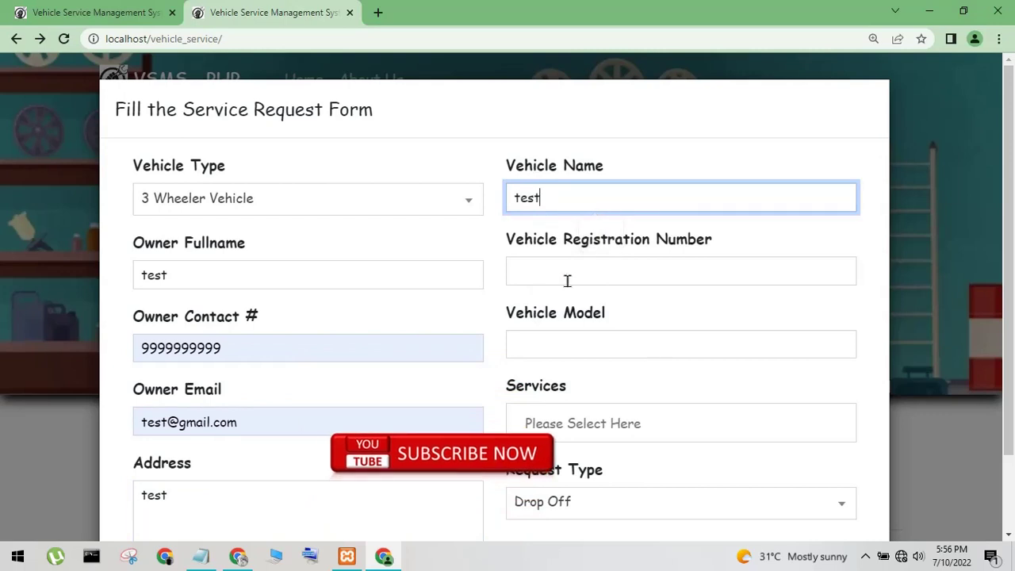
{"action": "left_click", "coordinate": [563, 273]}
{"action": "type", "text": "54545"}
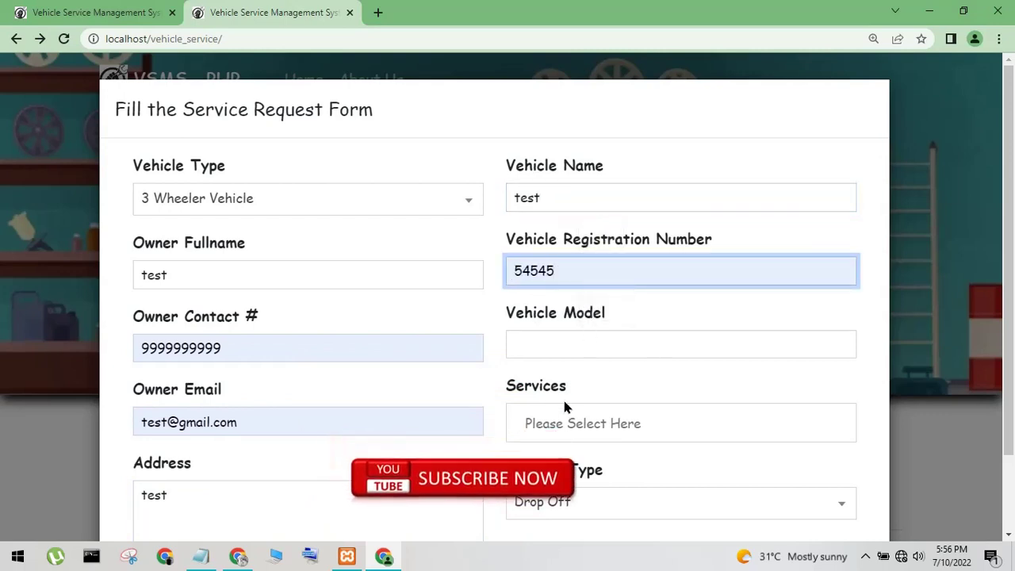
{"action": "left_click", "coordinate": [542, 349]}
{"action": "left_click", "coordinate": [595, 384]}
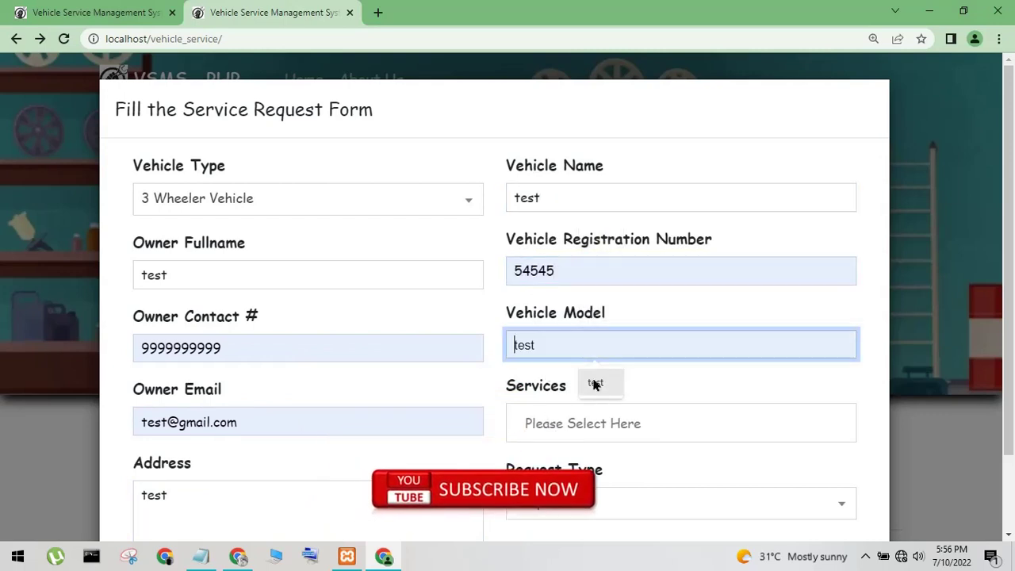
Select Overall Checkup with request type Drop Off and attempt to submit
{"action": "left_click", "coordinate": [574, 438]}
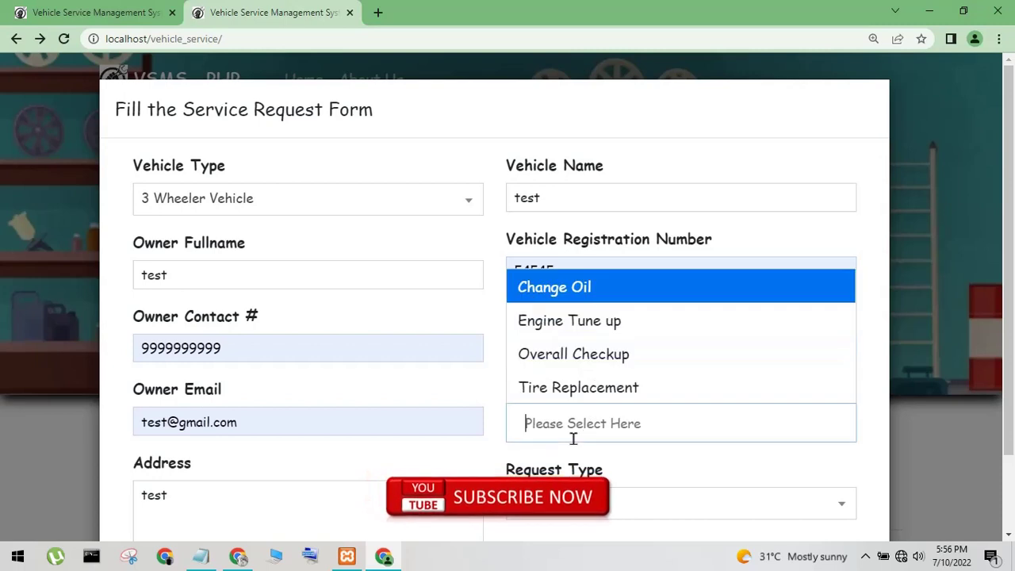
{"action": "left_click", "coordinate": [580, 356]}
{"action": "scroll", "coordinate": [610, 439], "scroll_direction": "down", "scroll_amount": 1}
{"action": "left_click", "coordinate": [607, 411]}
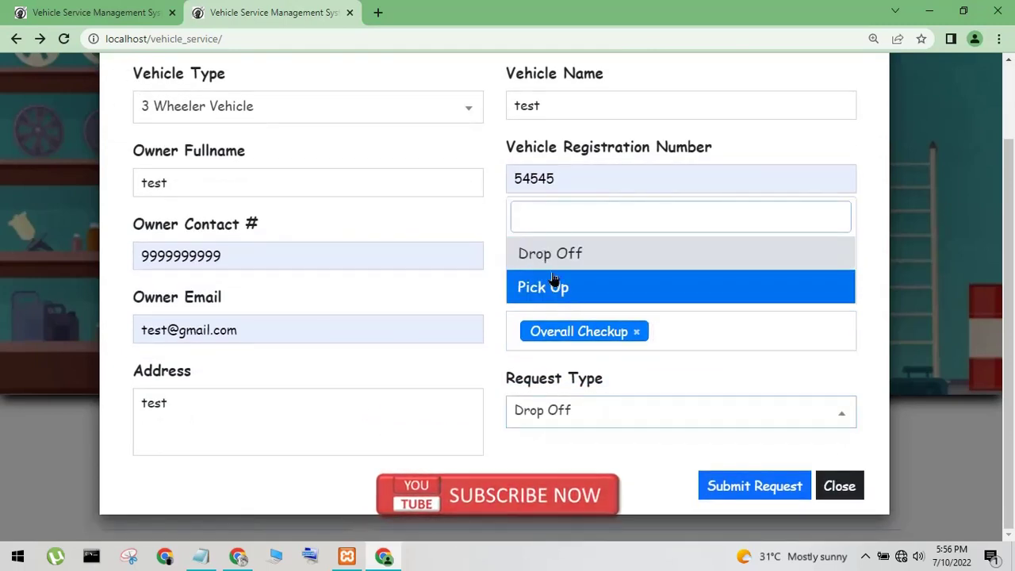
{"action": "left_click", "coordinate": [544, 254]}
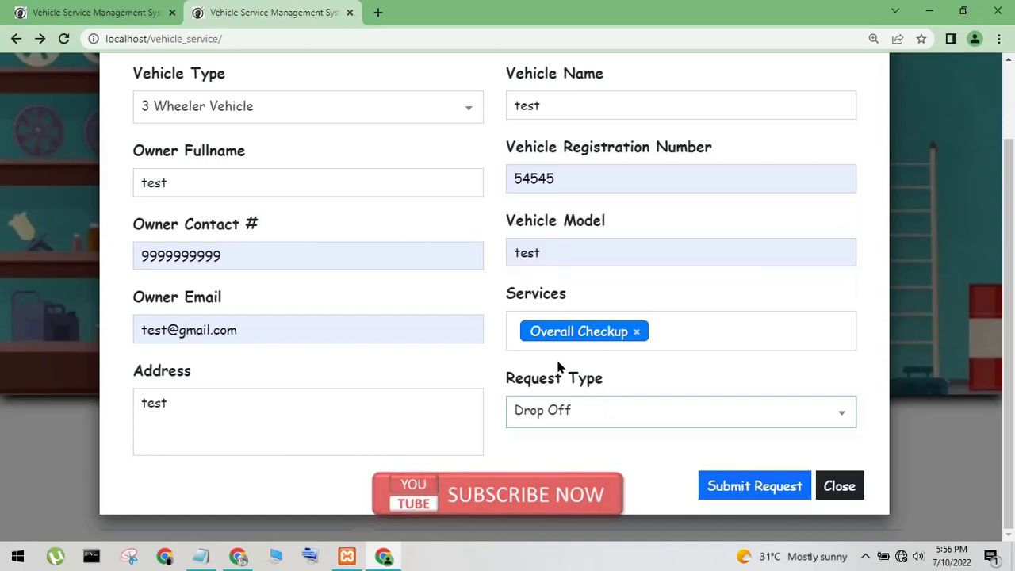
{"action": "left_click", "coordinate": [727, 484]}
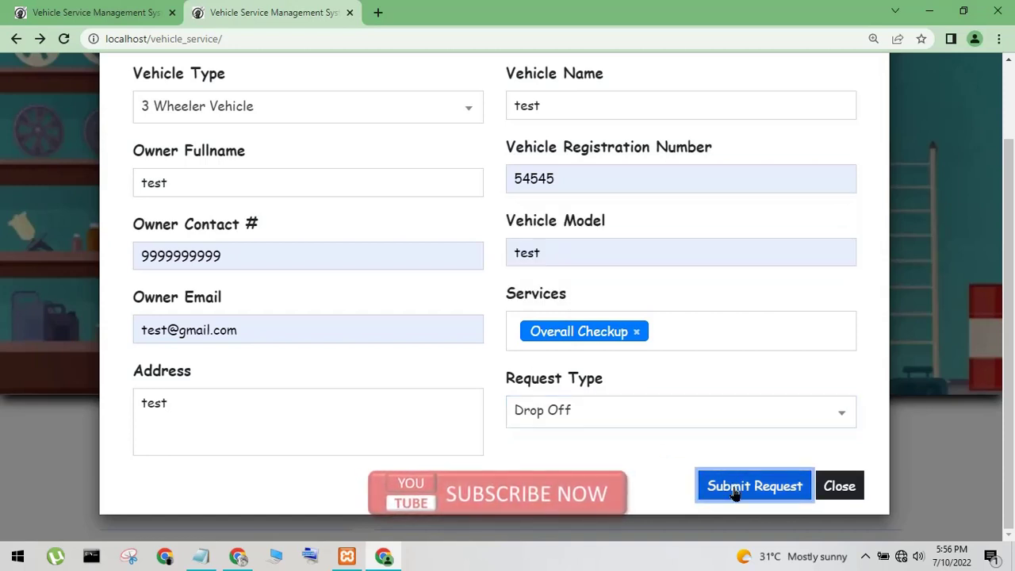
Change the requested service to Tire Replacement and resubmit
{"action": "scroll", "coordinate": [598, 388], "scroll_direction": "up", "scroll_amount": 2}
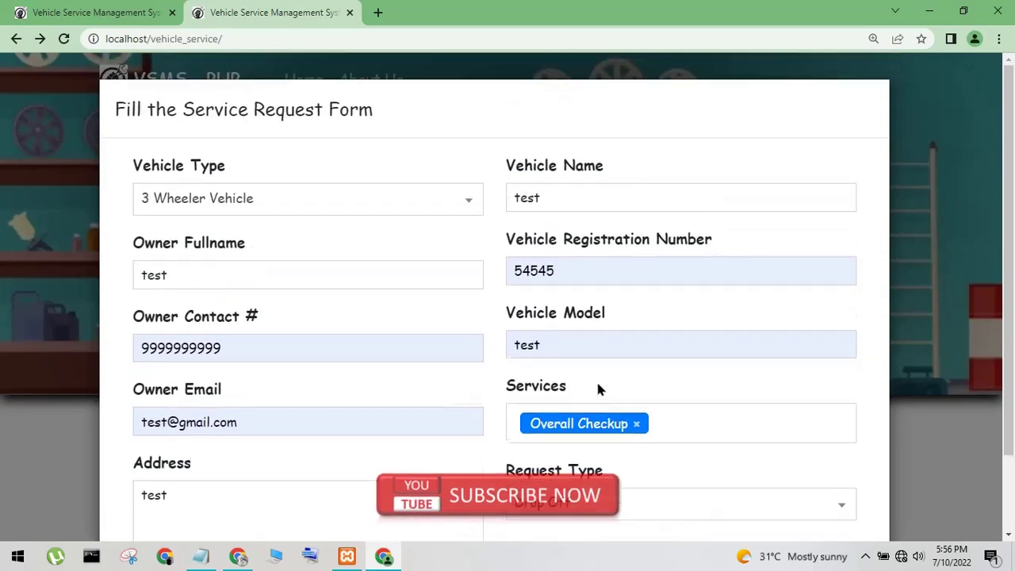
{"action": "left_click", "coordinate": [637, 435]}
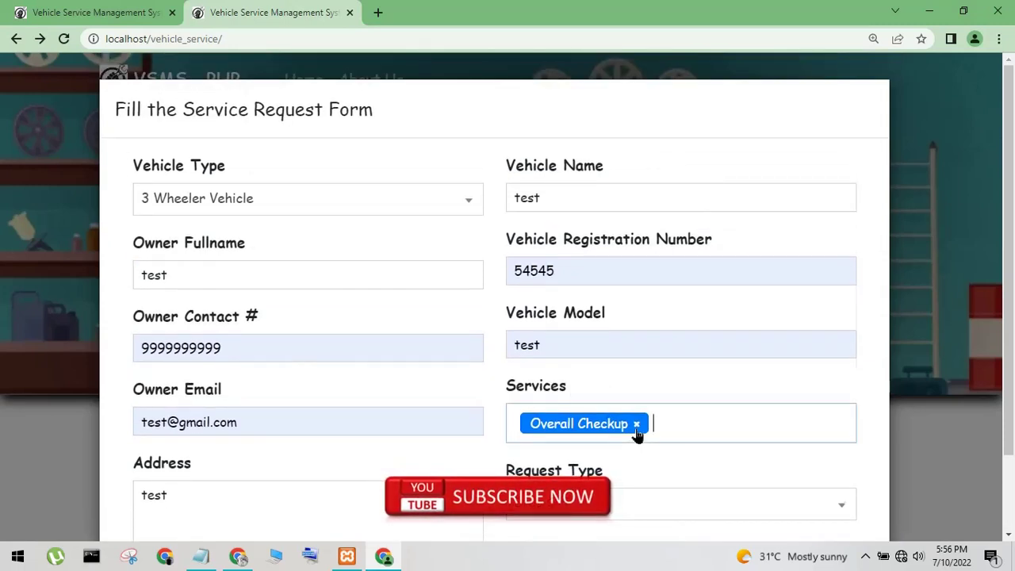
{"action": "left_click", "coordinate": [627, 388]}
{"action": "scroll", "coordinate": [651, 437], "scroll_direction": "down", "scroll_amount": 2}
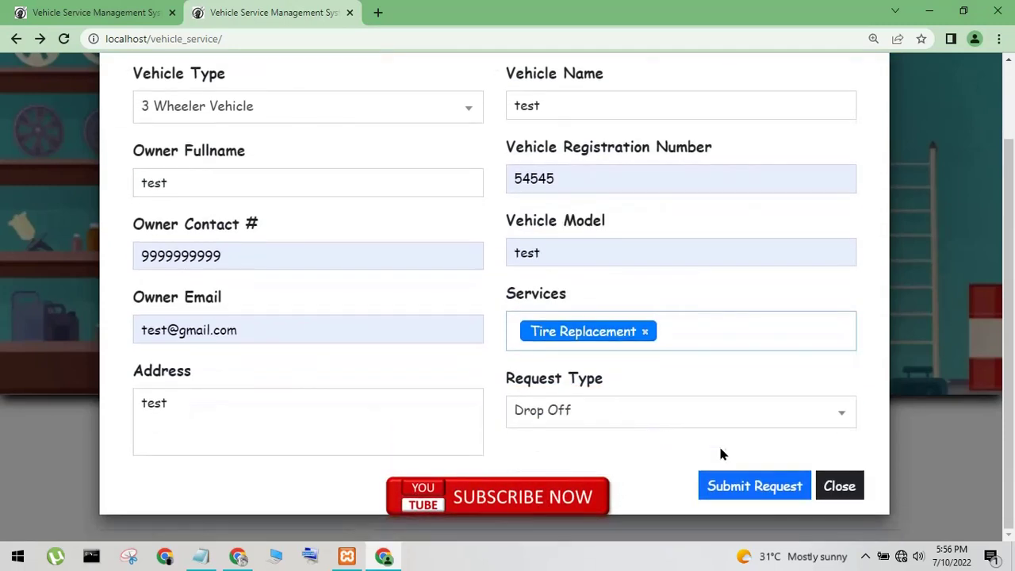
{"action": "left_click", "coordinate": [734, 487]}
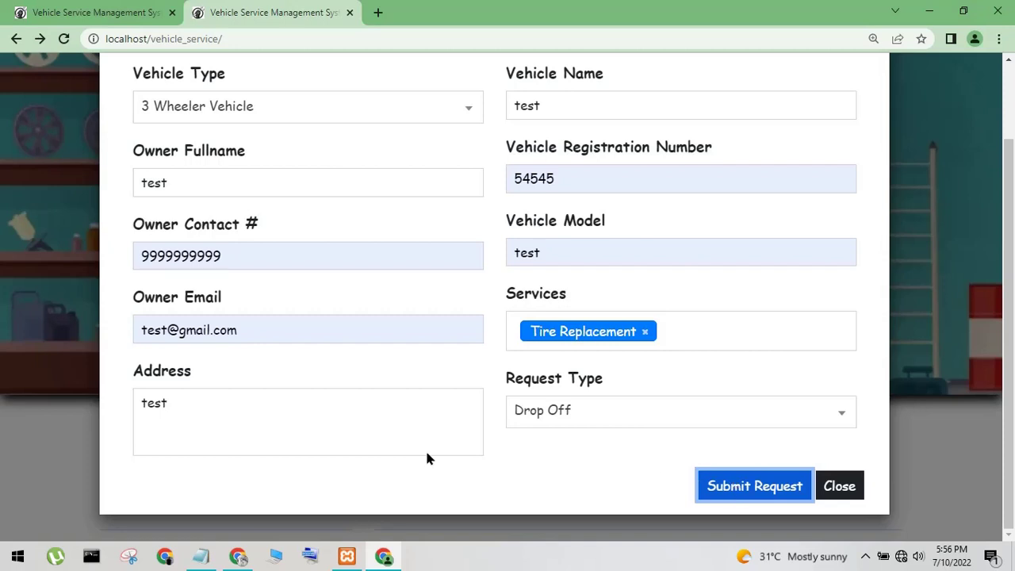
Correct the owner's e-mail address and try submitting again
{"action": "left_click", "coordinate": [165, 340]}
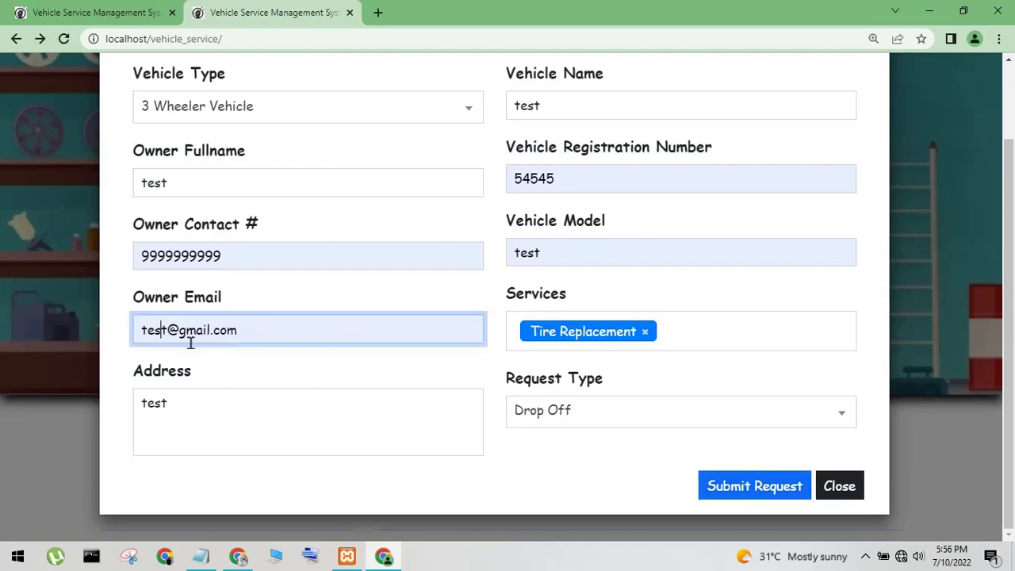
{"action": "type", "text": "s"}
{"action": "left_click", "coordinate": [723, 501]}
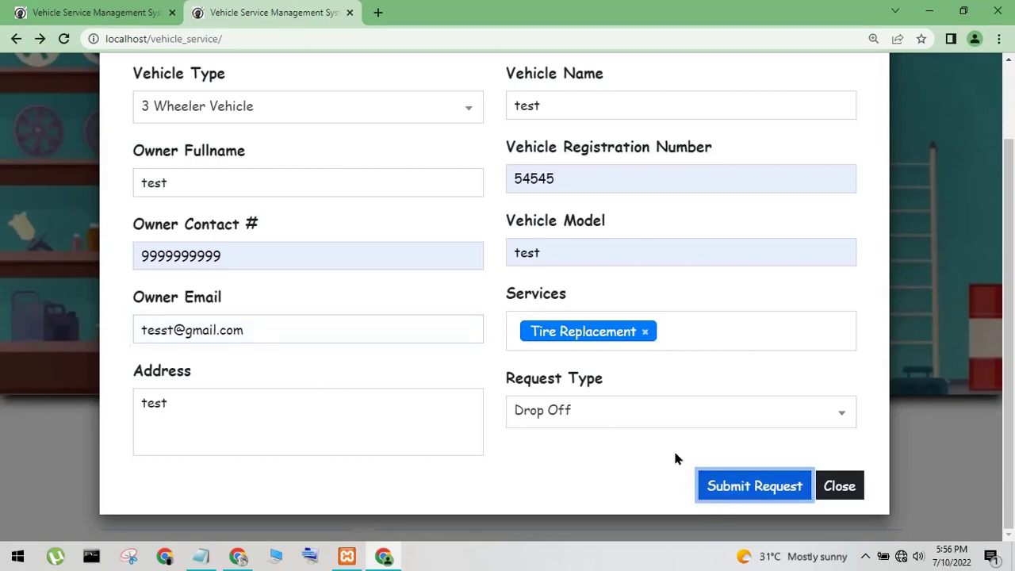
{"action": "scroll", "coordinate": [675, 458], "scroll_direction": "up", "scroll_amount": 2}
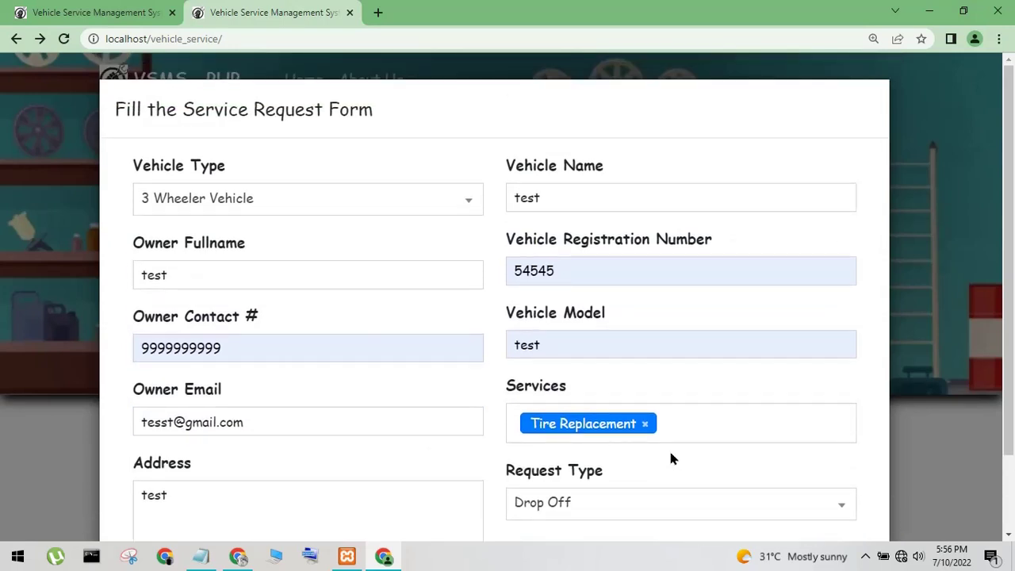
{"action": "scroll", "coordinate": [670, 459], "scroll_direction": "down", "scroll_amount": 2}
Set request type to Pick Up with pick-up address 'test' and submit the request
{"action": "left_click", "coordinate": [675, 412]}
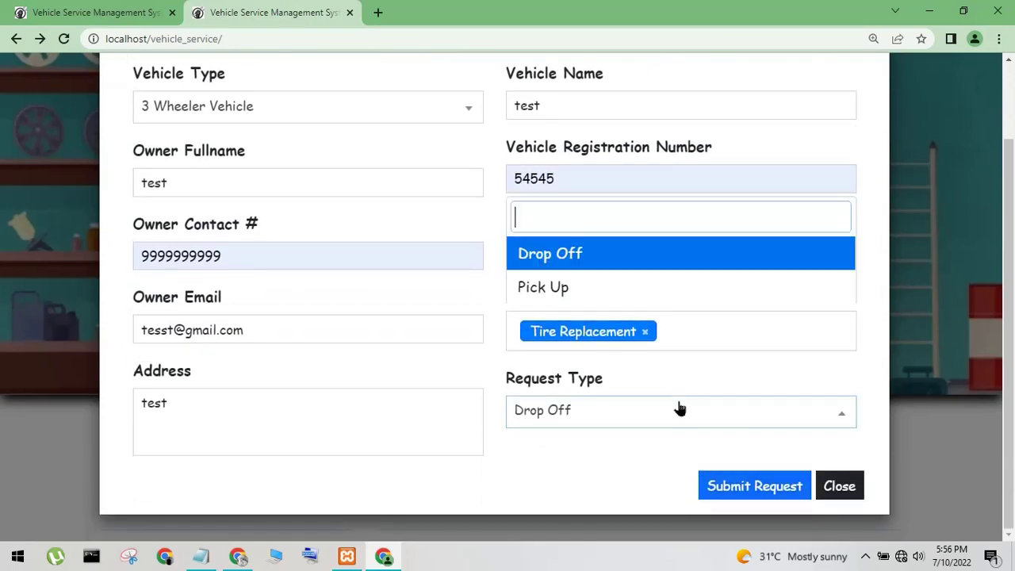
{"action": "left_click", "coordinate": [617, 294]}
{"action": "scroll", "coordinate": [698, 468], "scroll_direction": "down", "scroll_amount": 2}
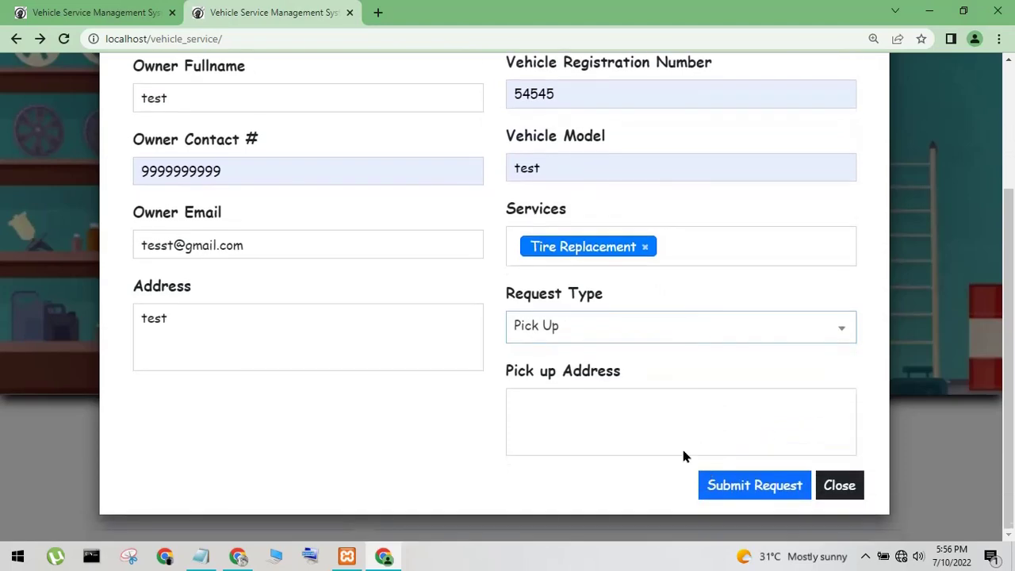
{"action": "left_click", "coordinate": [681, 451]}
{"action": "type", "text": "test"}
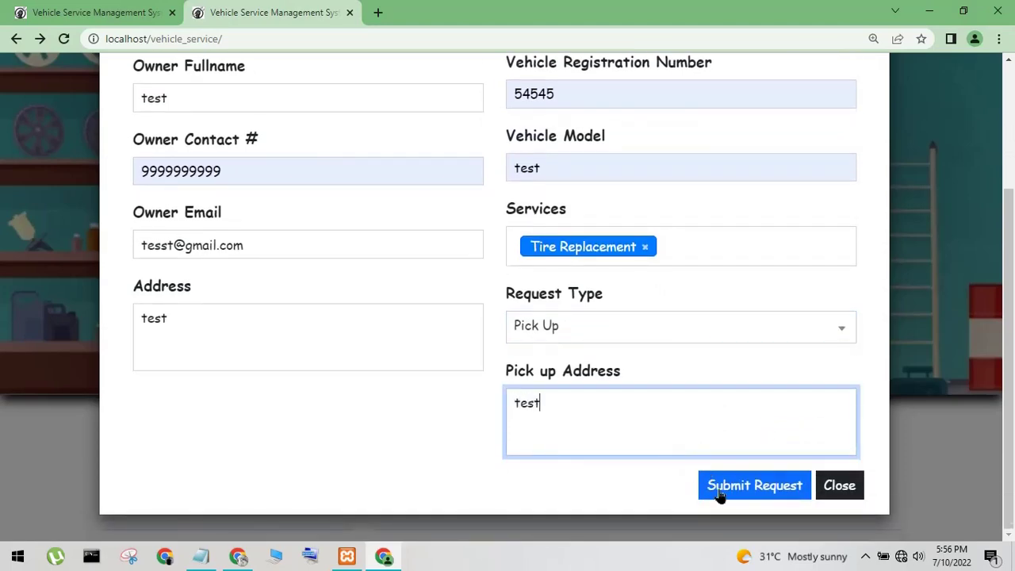
{"action": "left_click", "coordinate": [738, 488]}
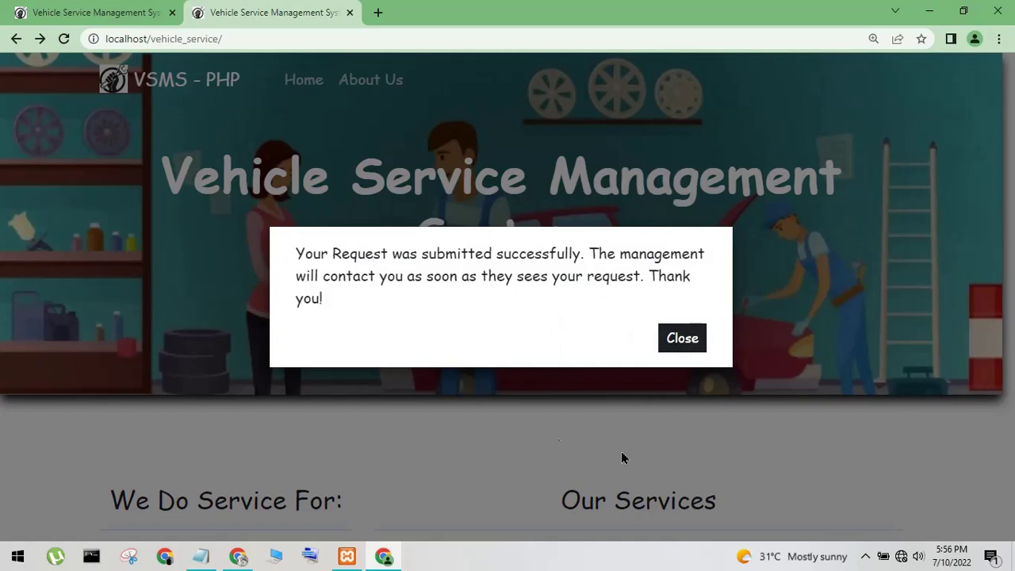
Dismiss the success message and reload the admin's service request list
{"action": "left_click_drag", "start_coordinate": [307, 260], "coordinate": [365, 312]}
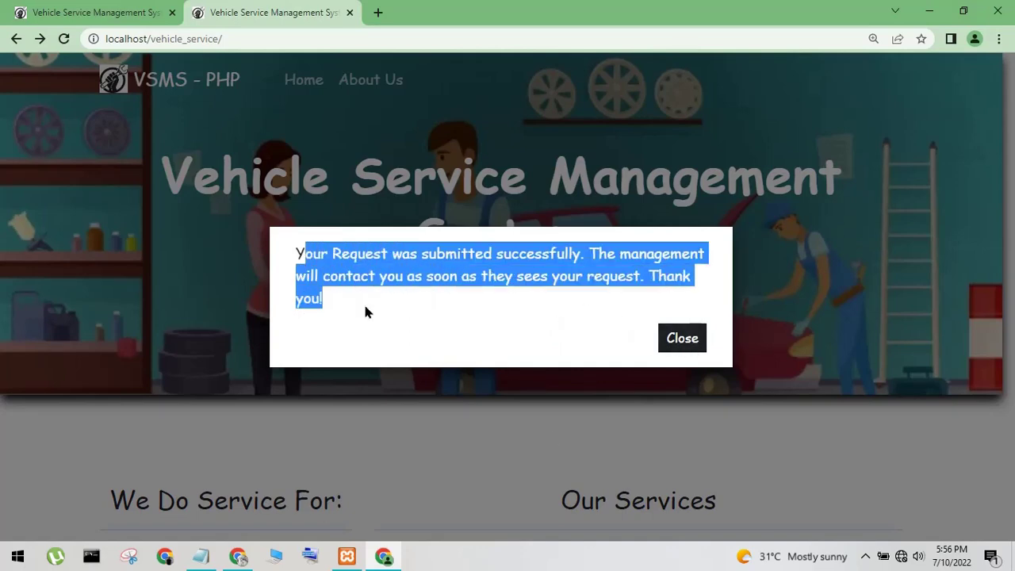
{"action": "left_click", "coordinate": [680, 341]}
{"action": "left_click", "coordinate": [158, 12]}
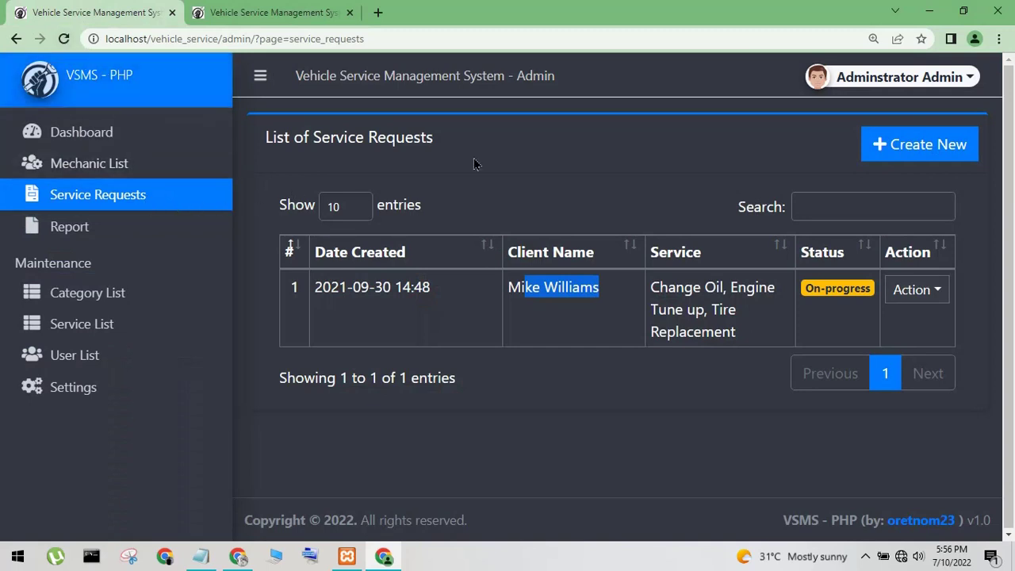
{"action": "left_click", "coordinate": [63, 39]}
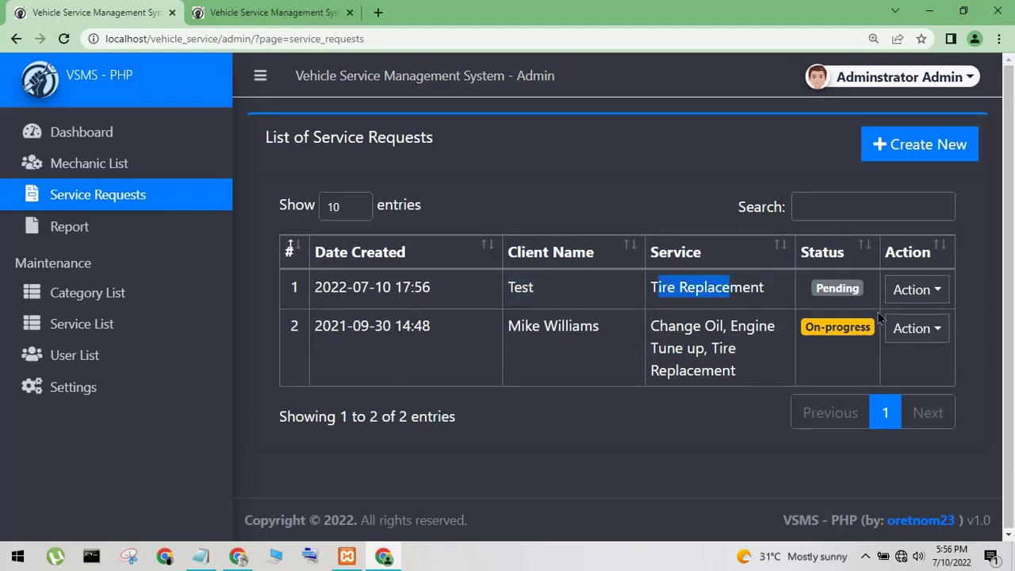
View the new Tire Replacement request's owner, vehicle and service details
{"action": "left_click", "coordinate": [917, 289]}
{"action": "left_click", "coordinate": [893, 332]}
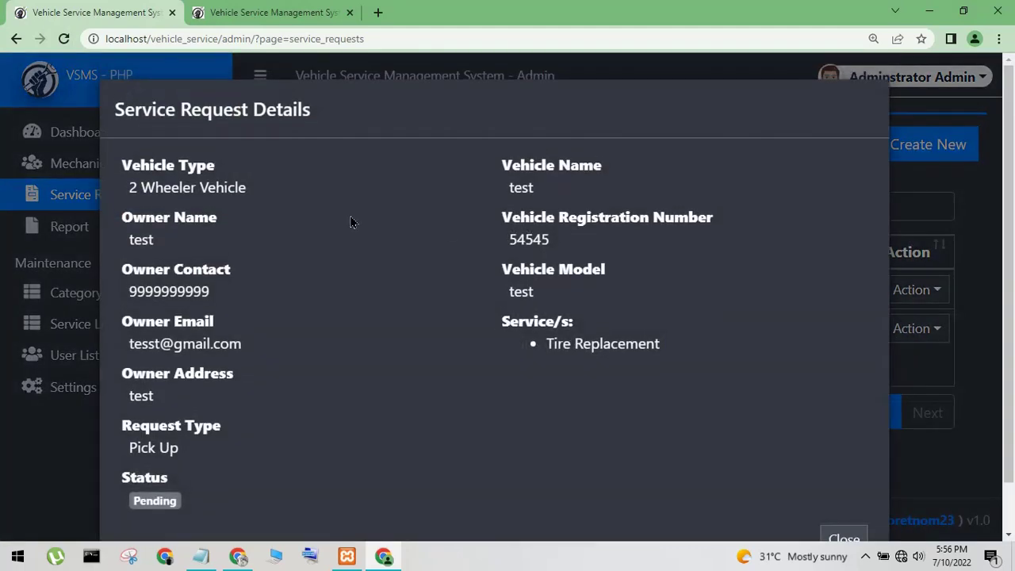
{"action": "left_click_drag", "start_coordinate": [204, 184], "coordinate": [330, 470]}
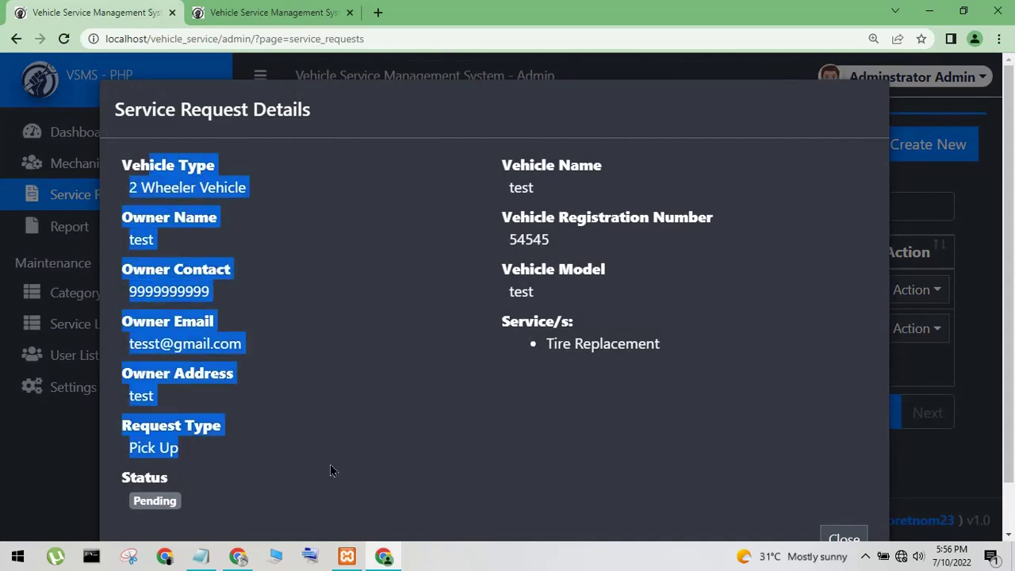
{"action": "left_click", "coordinate": [486, 401]}
{"action": "left_click_drag", "start_coordinate": [507, 187], "coordinate": [647, 368]}
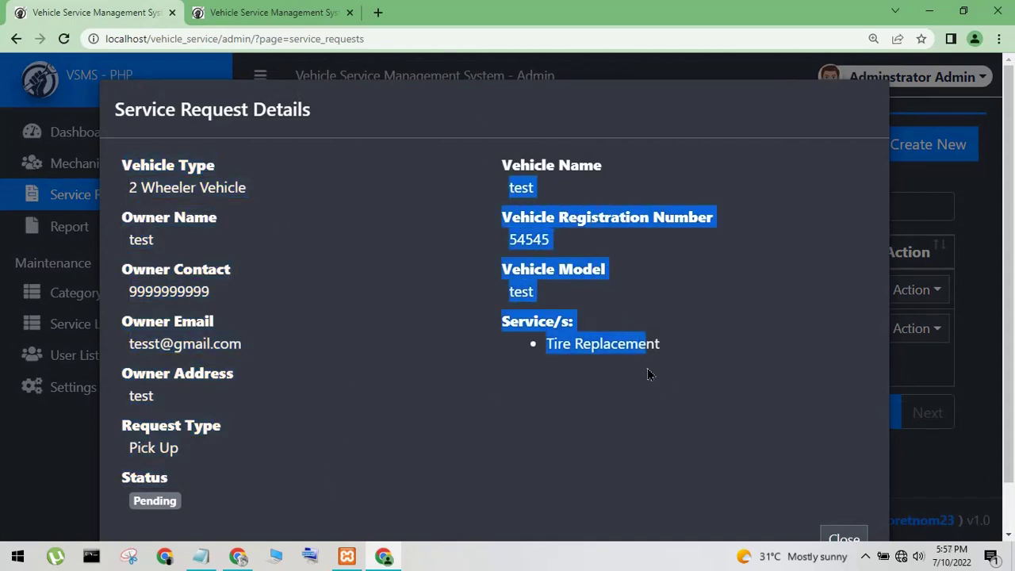
{"action": "left_click", "coordinate": [745, 365]}
{"action": "scroll", "coordinate": [792, 349], "scroll_direction": "down", "scroll_amount": 1}
Delete the Test service request and confirm the permanent deletion
{"action": "left_click", "coordinate": [856, 486]}
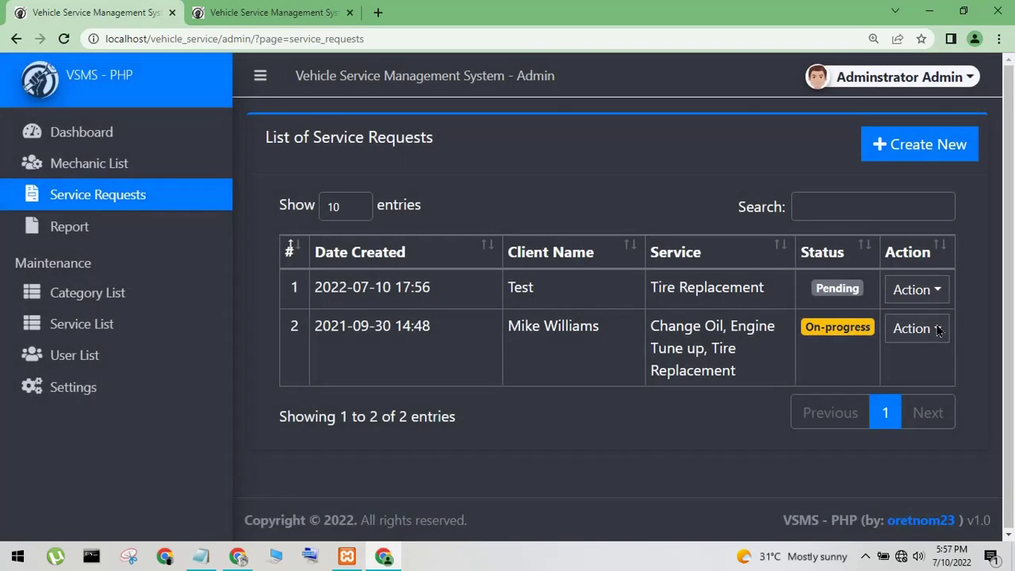
{"action": "left_click", "coordinate": [920, 288]}
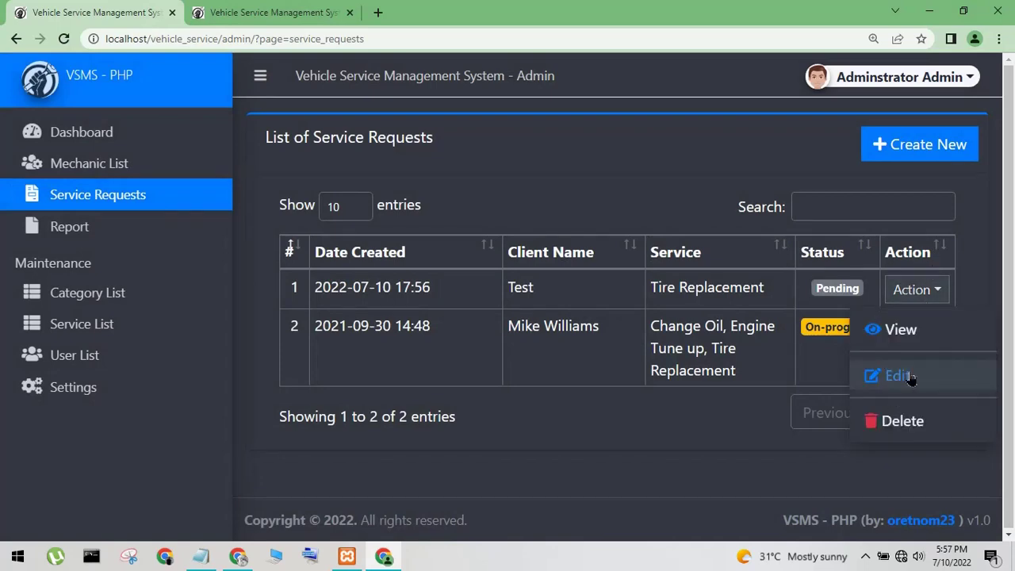
{"action": "left_click", "coordinate": [903, 421]}
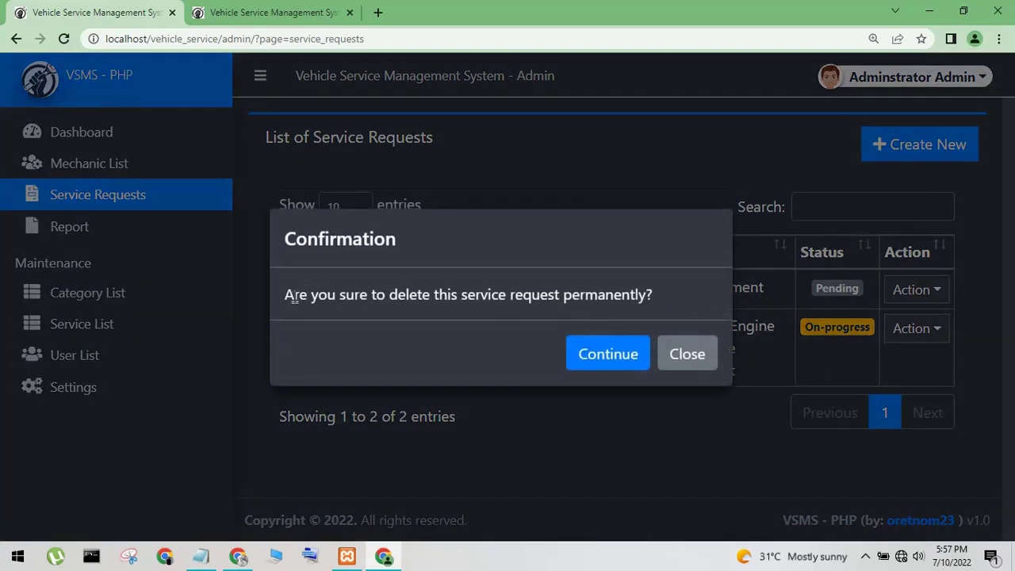
{"action": "left_click_drag", "start_coordinate": [293, 297], "coordinate": [627, 307]}
{"action": "left_click", "coordinate": [611, 364]}
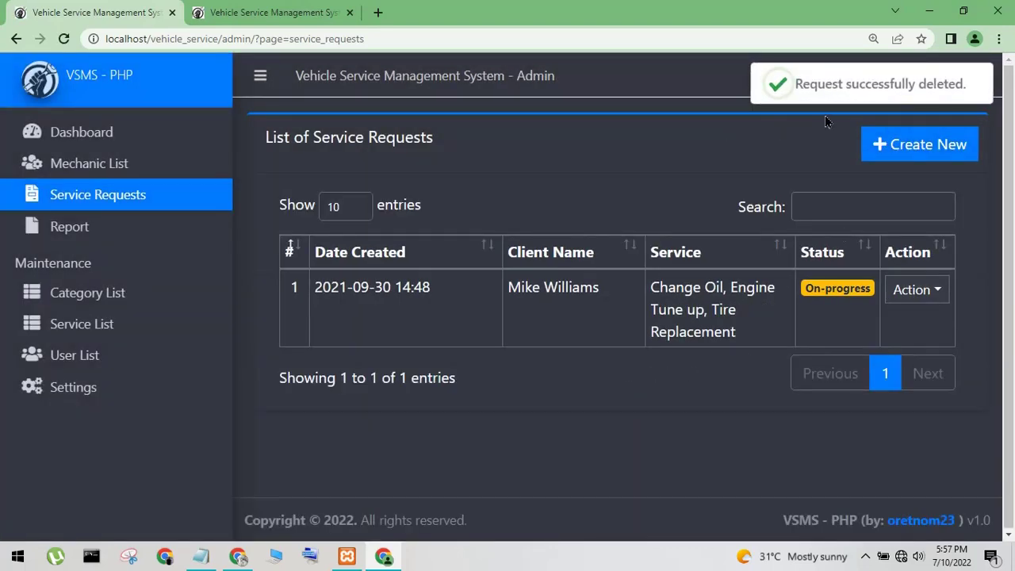
Log out of the administrator account and minimize the browser
{"action": "left_click", "coordinate": [242, 13]}
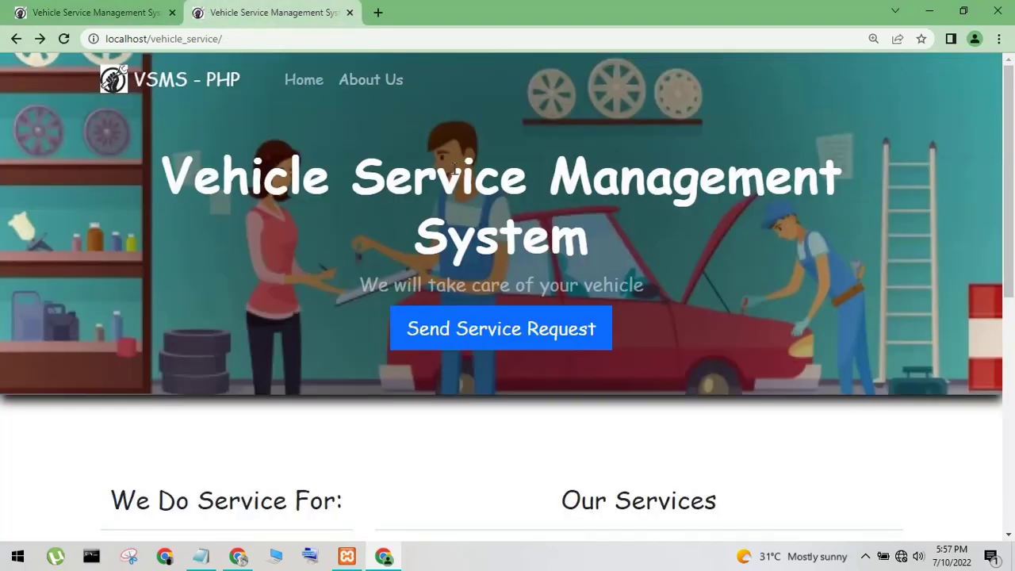
{"action": "left_click", "coordinate": [109, 17]}
{"action": "left_click", "coordinate": [821, 83]}
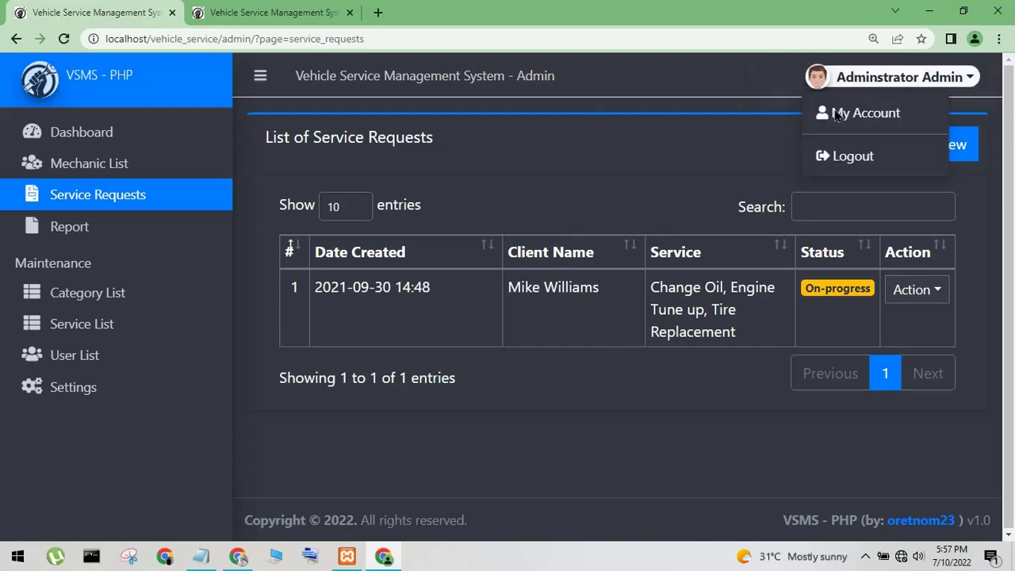
{"action": "left_click", "coordinate": [851, 165]}
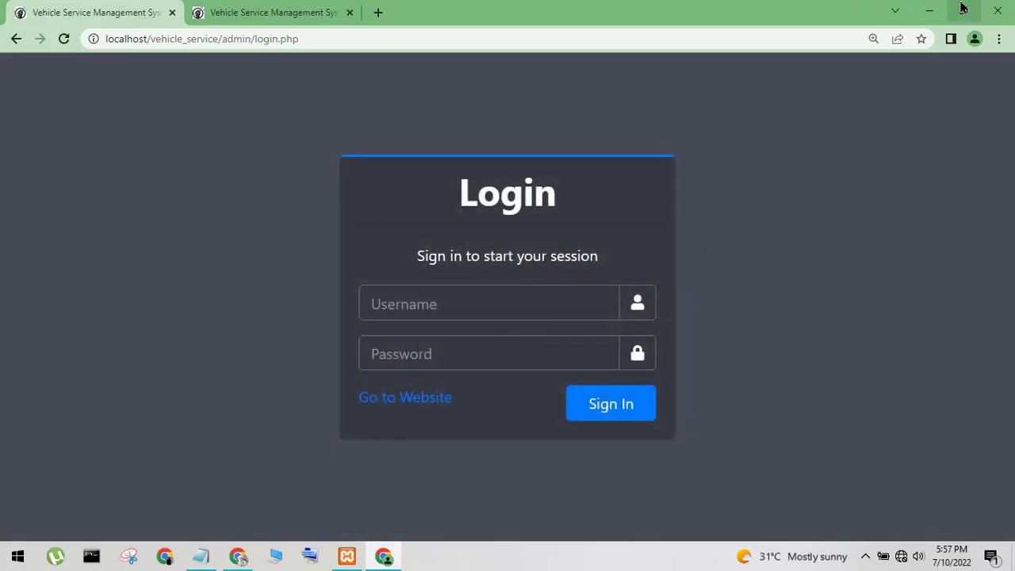
{"action": "left_click", "coordinate": [934, 12]}
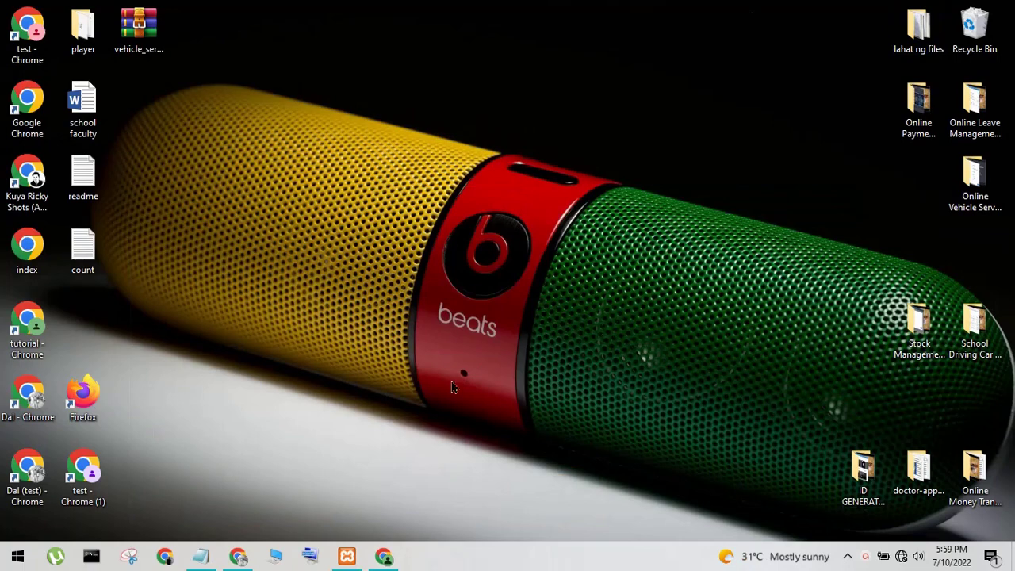
Prefix the Notepad title line with 'how to run ', then minimize Notepad
{"action": "left_click", "coordinate": [201, 557]}
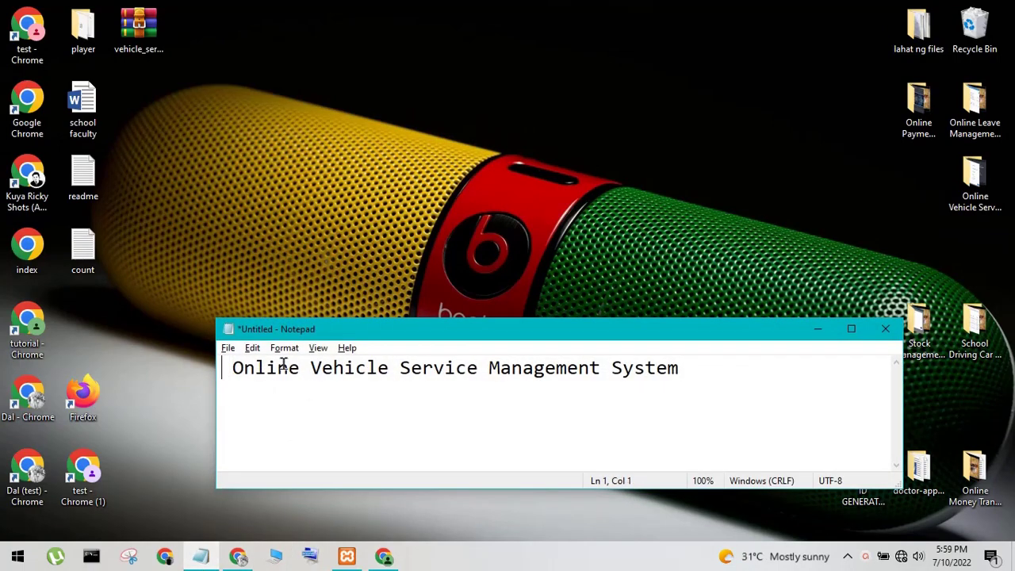
{"action": "type", "text": "how to"}
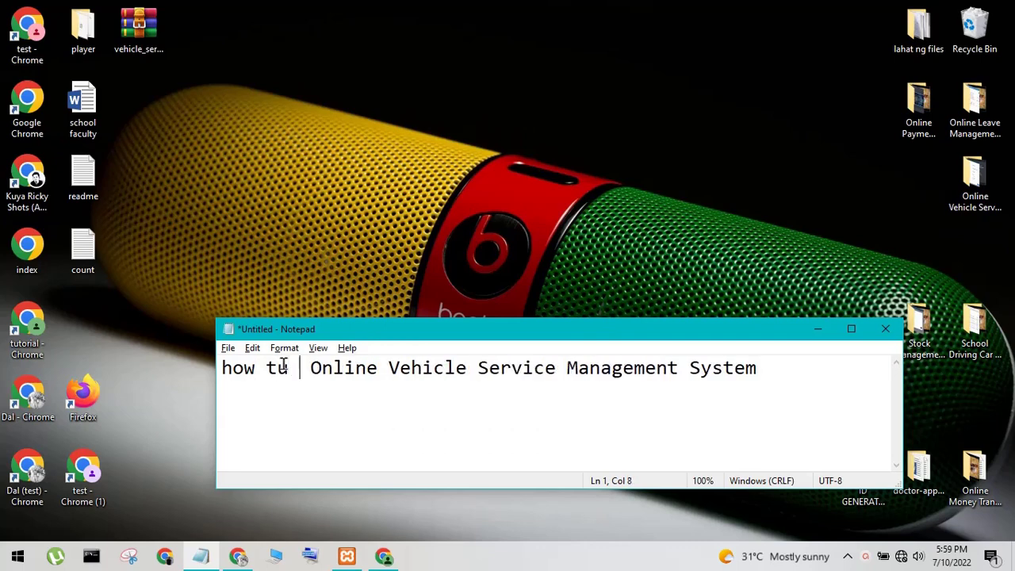
{"action": "type", "text": " run"}
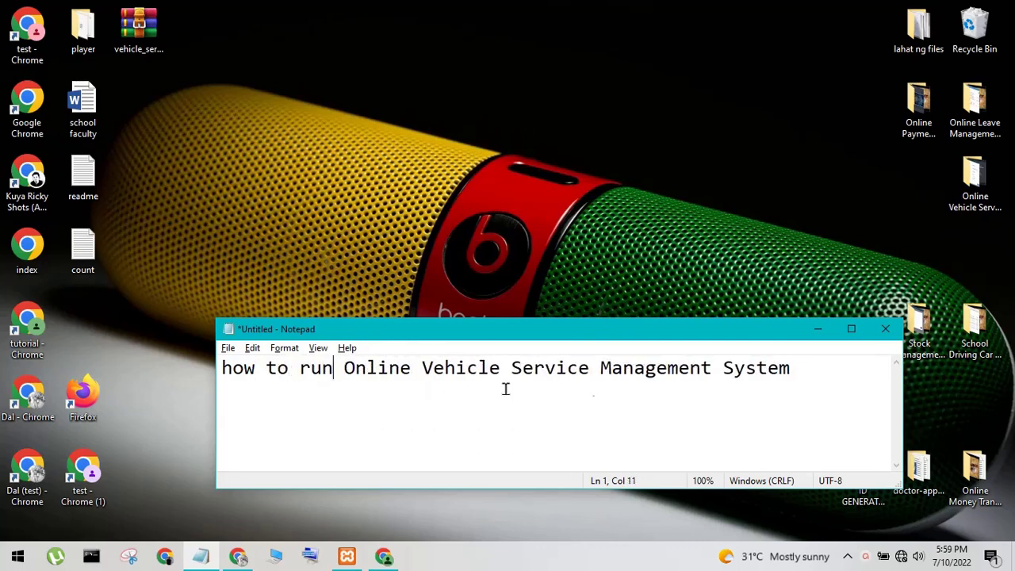
{"action": "left_click_drag", "start_coordinate": [826, 371], "coordinate": [229, 369]}
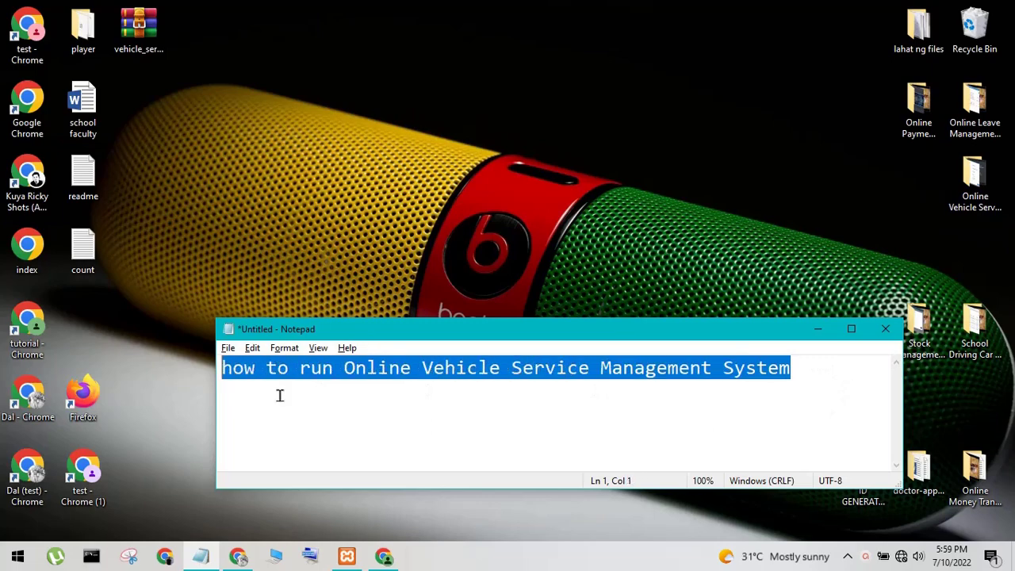
{"action": "left_click_drag", "start_coordinate": [280, 395], "coordinate": [292, 396]}
{"action": "left_click", "coordinate": [818, 329]}
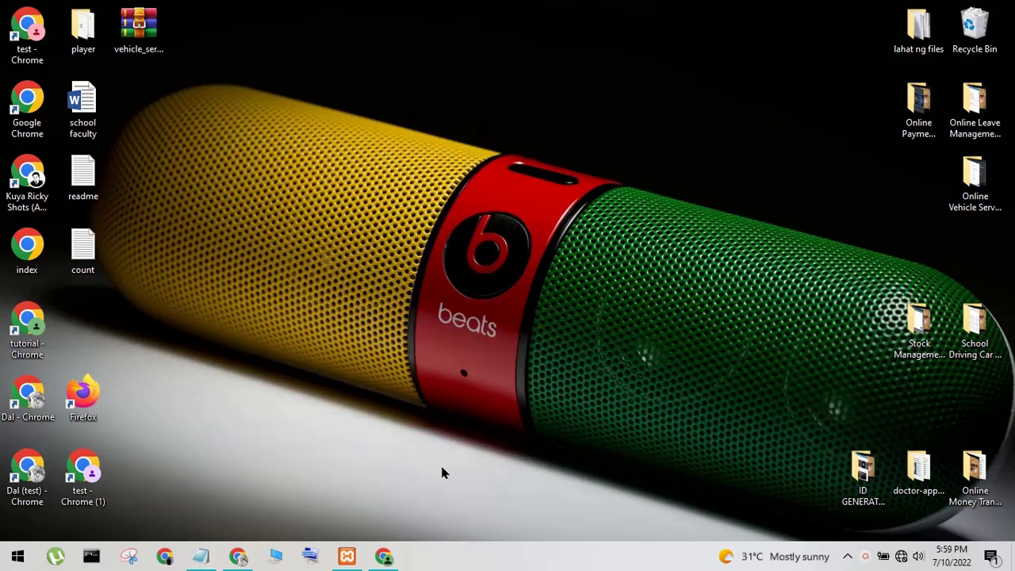
Stop and restart Apache and MySQL in XAMPP, then move the vehicle_service archive to mid-desktop
{"action": "left_click", "coordinate": [347, 557]}
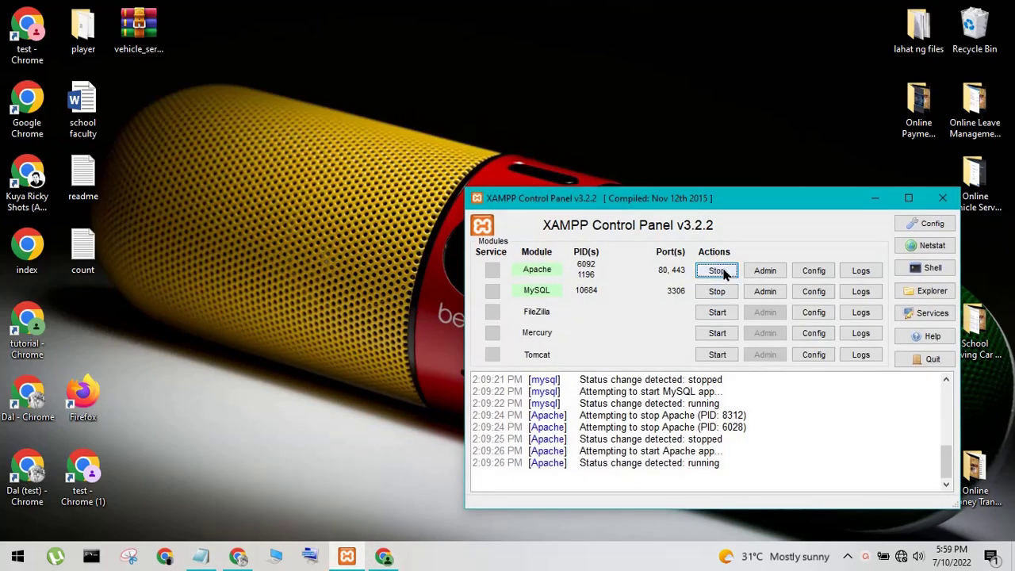
{"action": "left_click", "coordinate": [725, 272]}
{"action": "left_click", "coordinate": [717, 292]}
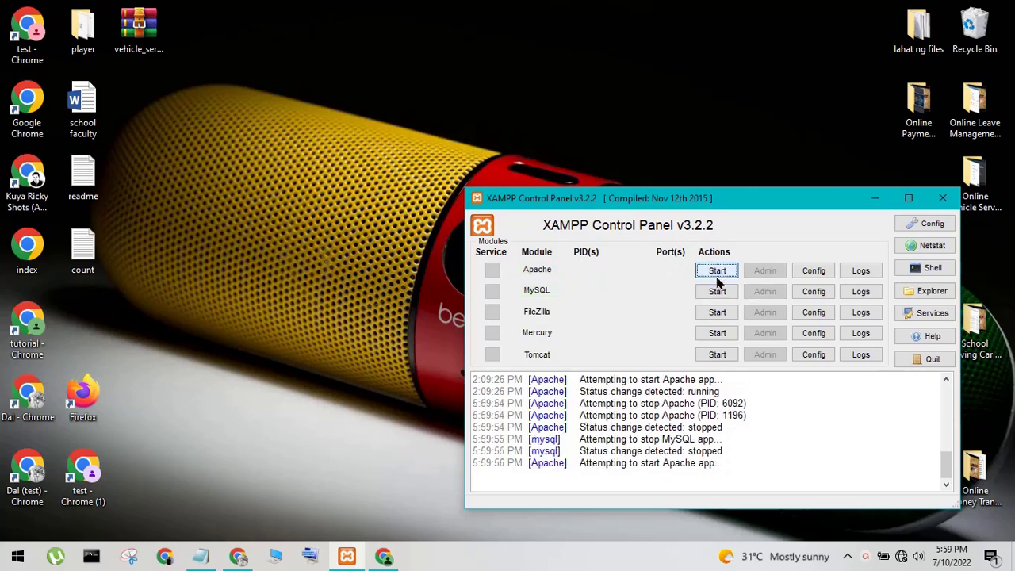
{"action": "left_click", "coordinate": [717, 271]}
{"action": "left_click", "coordinate": [717, 291]}
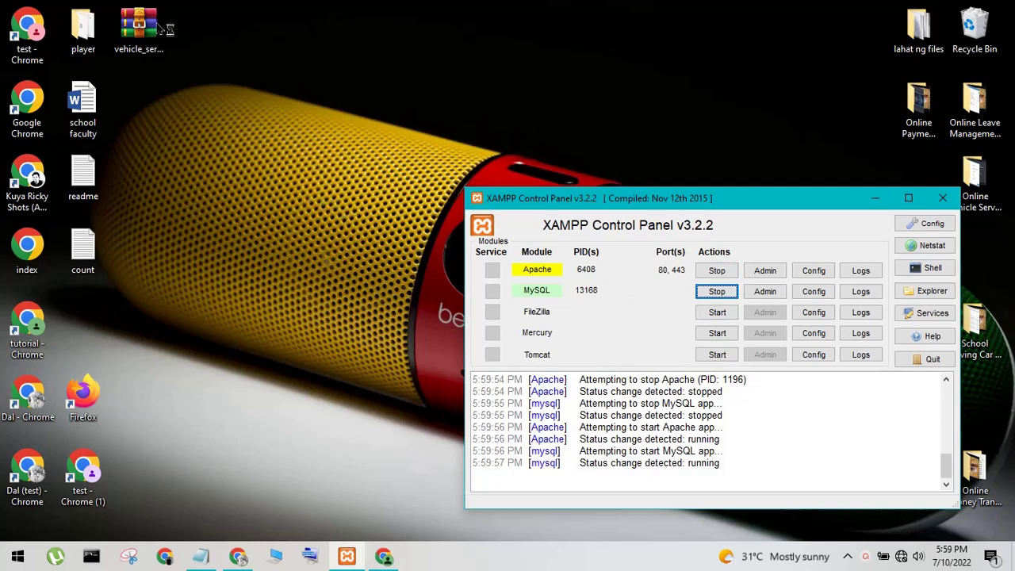
{"action": "left_click_drag", "start_coordinate": [141, 27], "coordinate": [383, 250]}
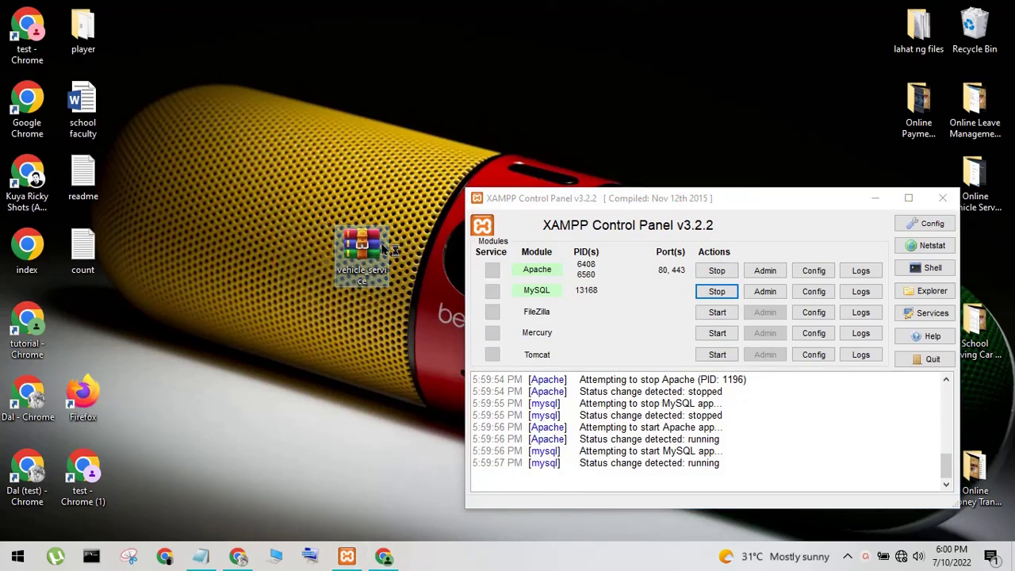
Review WinRAR's Extract files options and help for vehicle_service, then cancel
{"action": "right_click", "coordinate": [384, 242]}
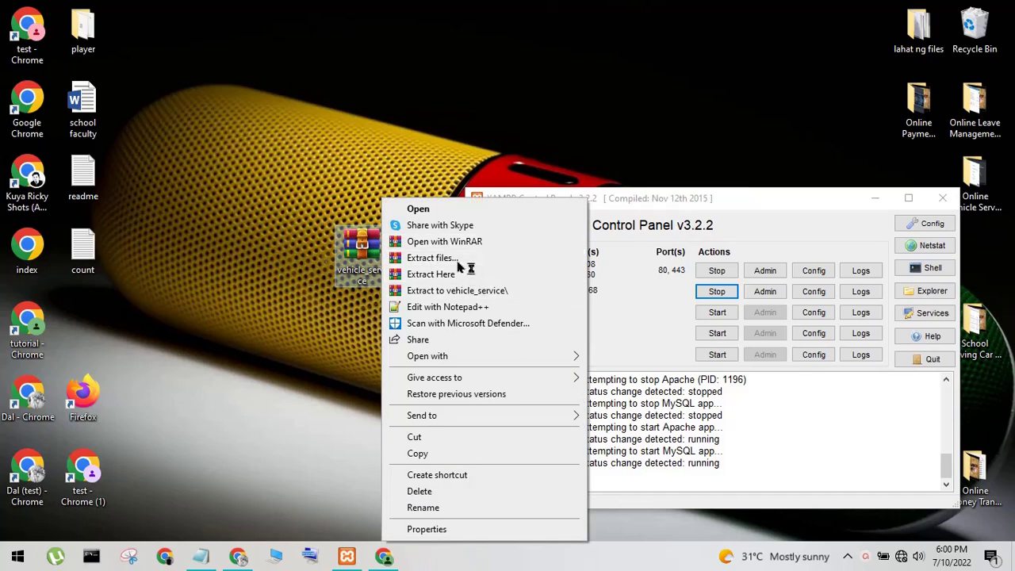
{"action": "left_click", "coordinate": [458, 261]}
{"action": "left_click", "coordinate": [306, 256]}
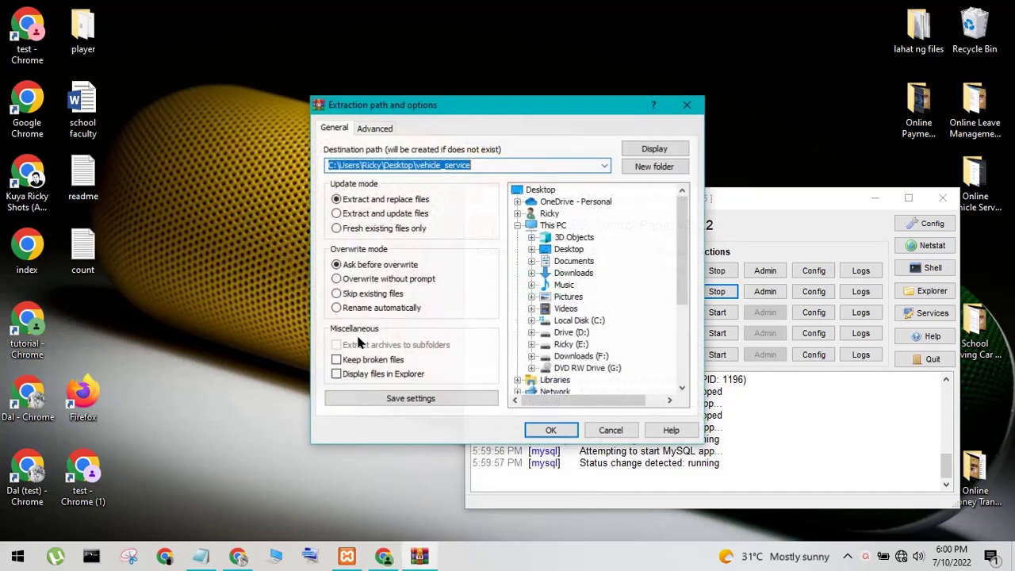
{"action": "left_click", "coordinate": [666, 431]}
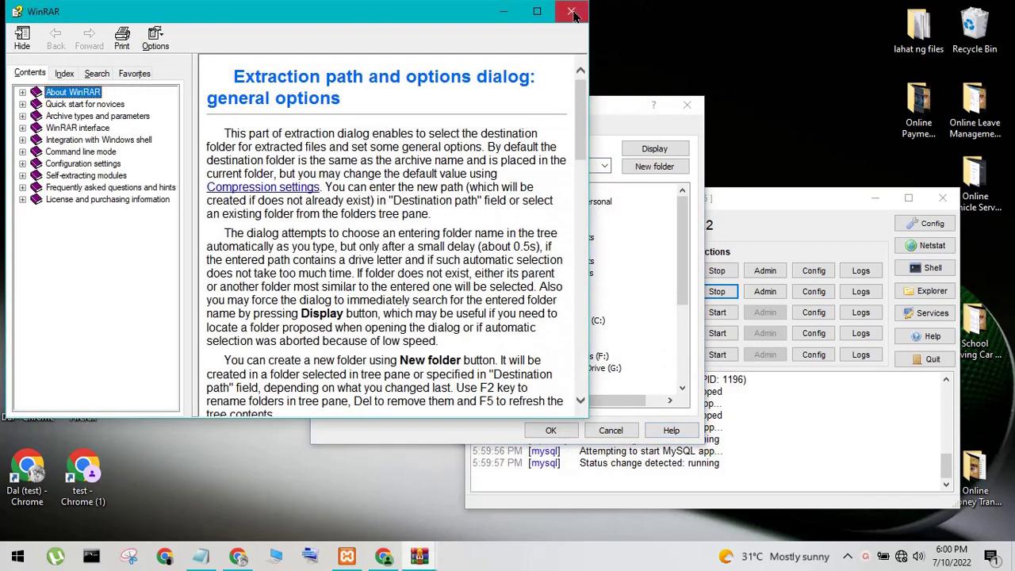
{"action": "left_click", "coordinate": [584, 18]}
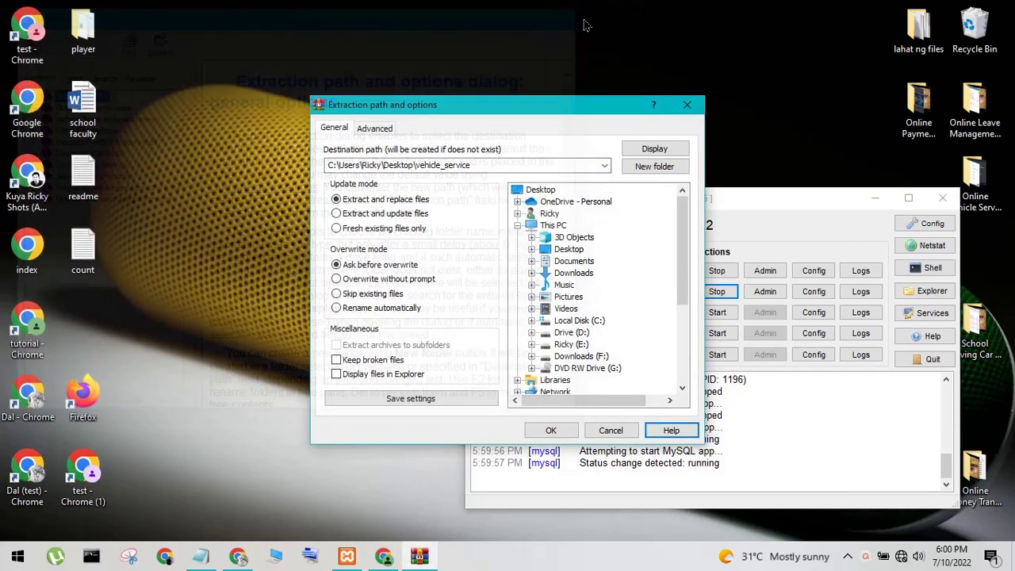
{"action": "left_click", "coordinate": [607, 433]}
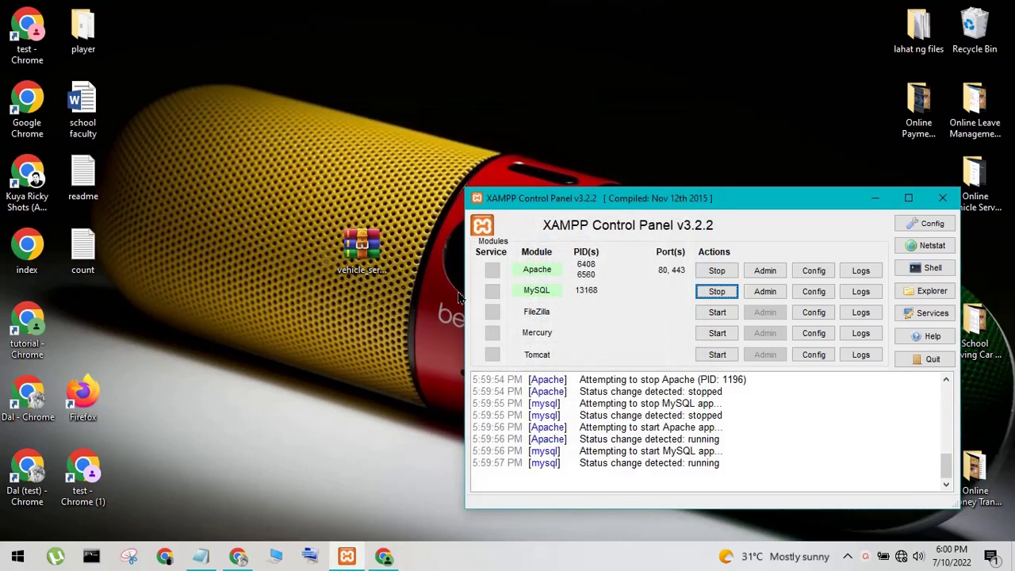
{"action": "left_click", "coordinate": [373, 254]}
Extract the vehicle_service archive here onto the desktop
{"action": "right_click", "coordinate": [385, 262]}
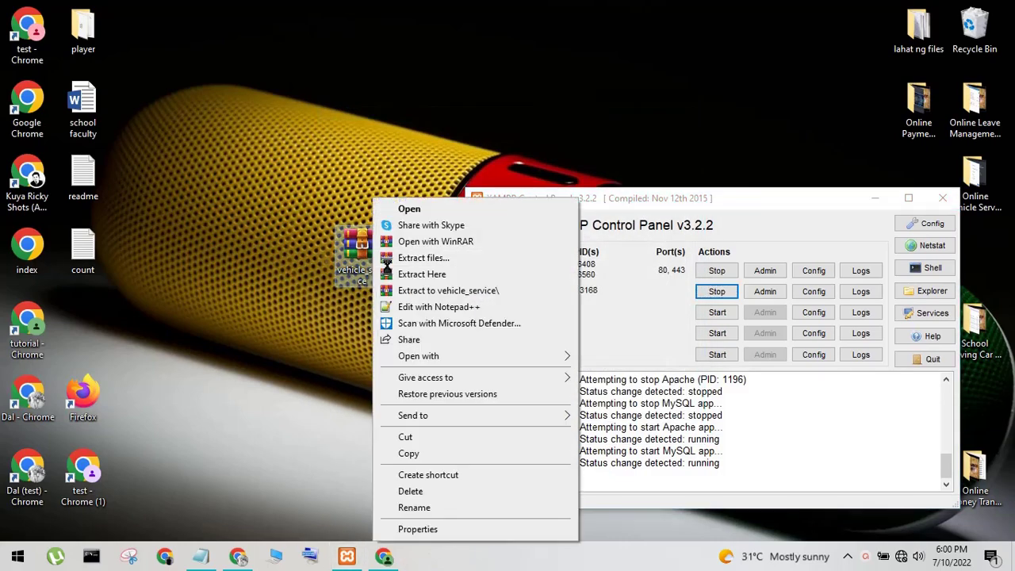
{"action": "left_click", "coordinate": [416, 274]}
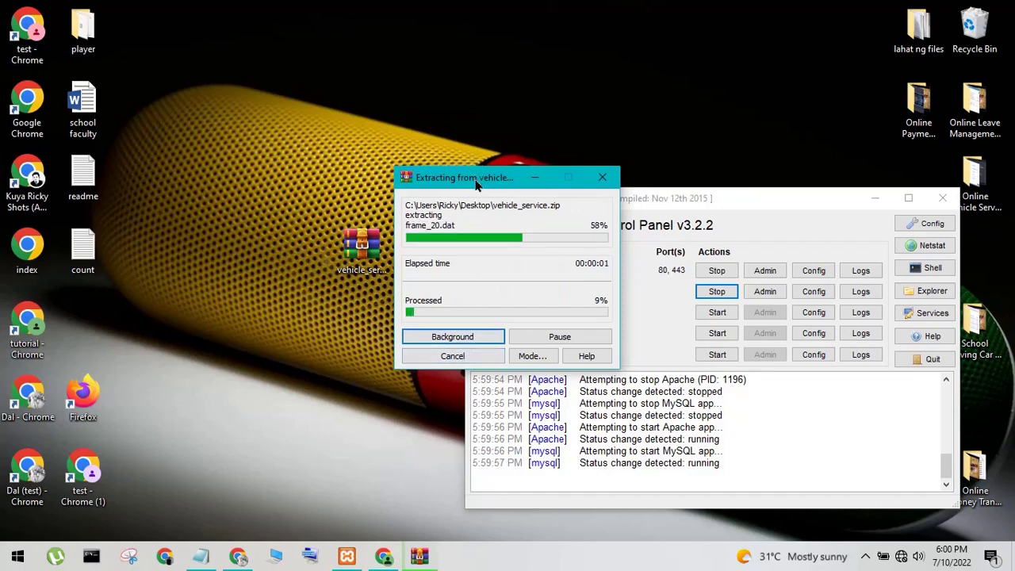
{"action": "left_click_drag", "start_coordinate": [475, 178], "coordinate": [336, 145]}
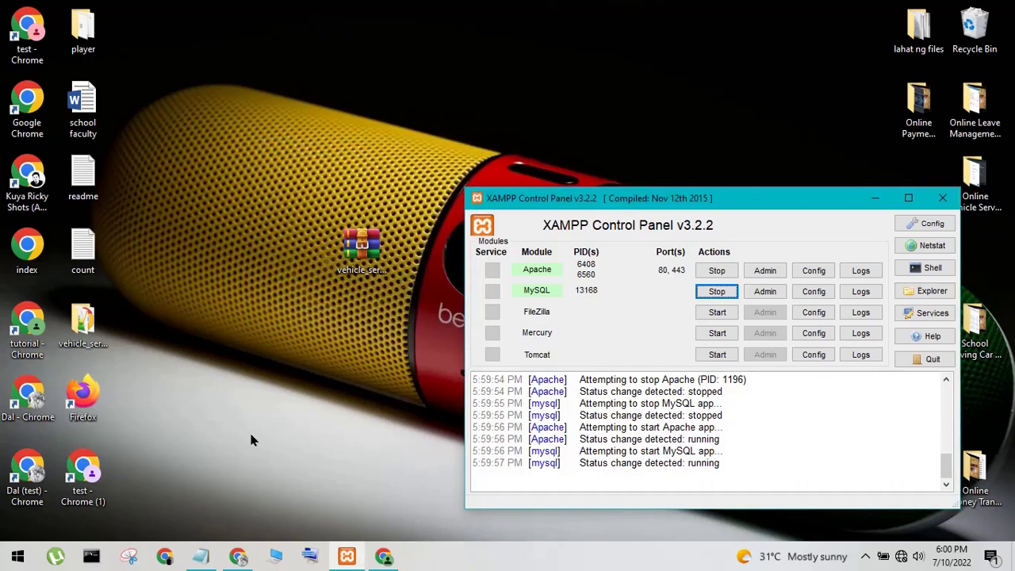
Open the extracted vehicle_service folder and its readme, maximized in Notepad
{"action": "double_click", "coordinate": [87, 326]}
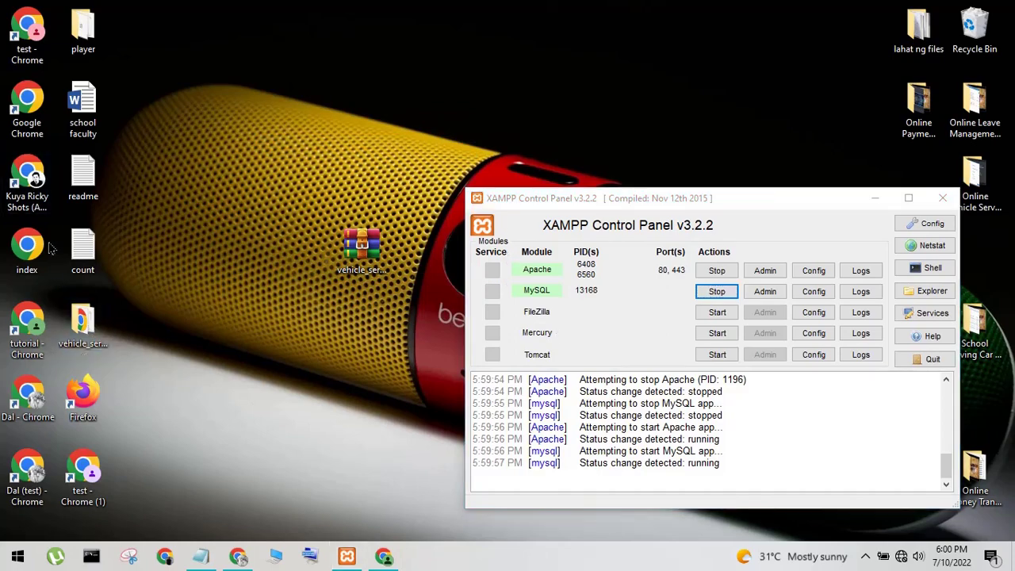
{"action": "double_click", "coordinate": [97, 320]}
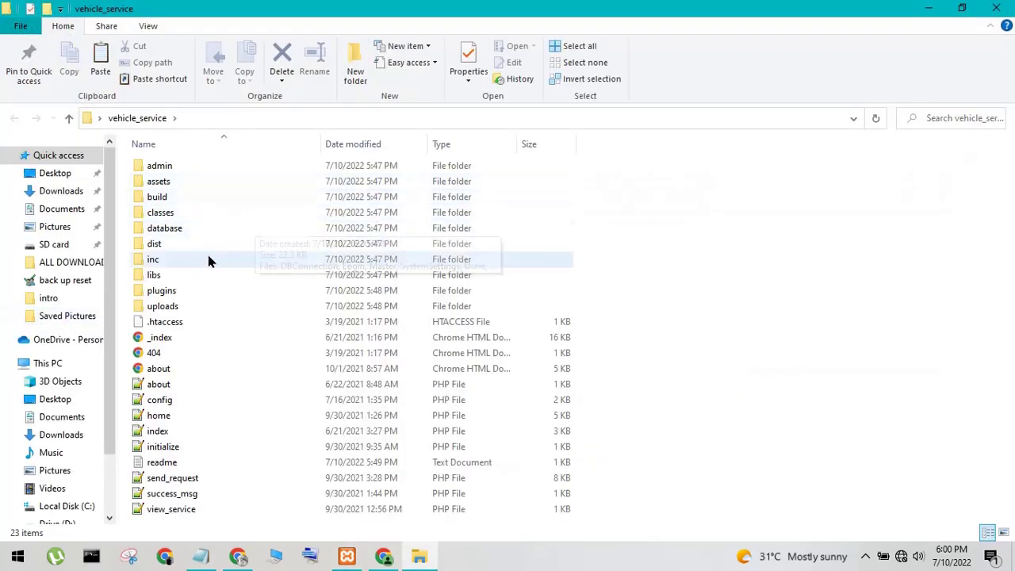
{"action": "double_click", "coordinate": [168, 462]}
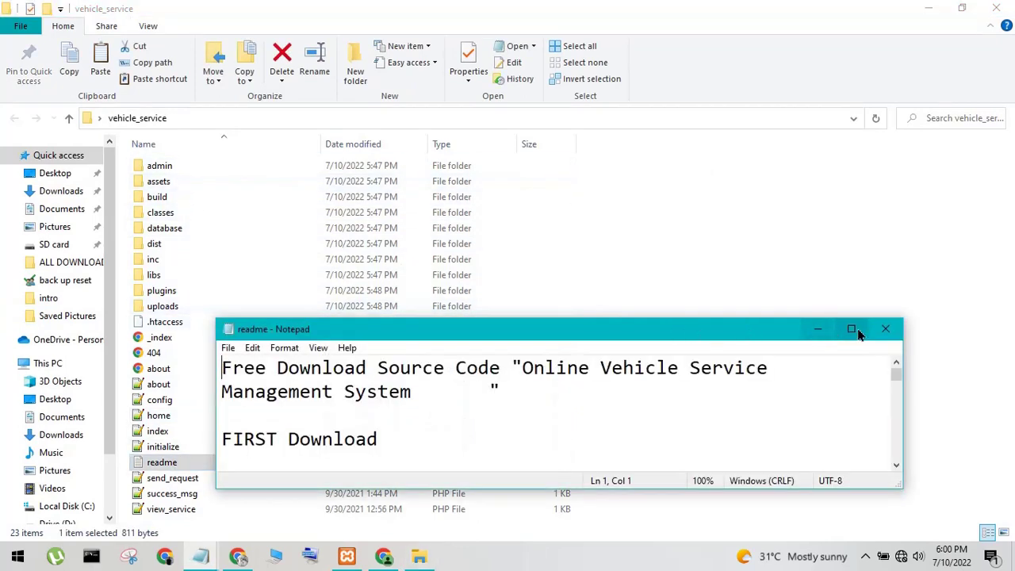
{"action": "left_click", "coordinate": [851, 328]}
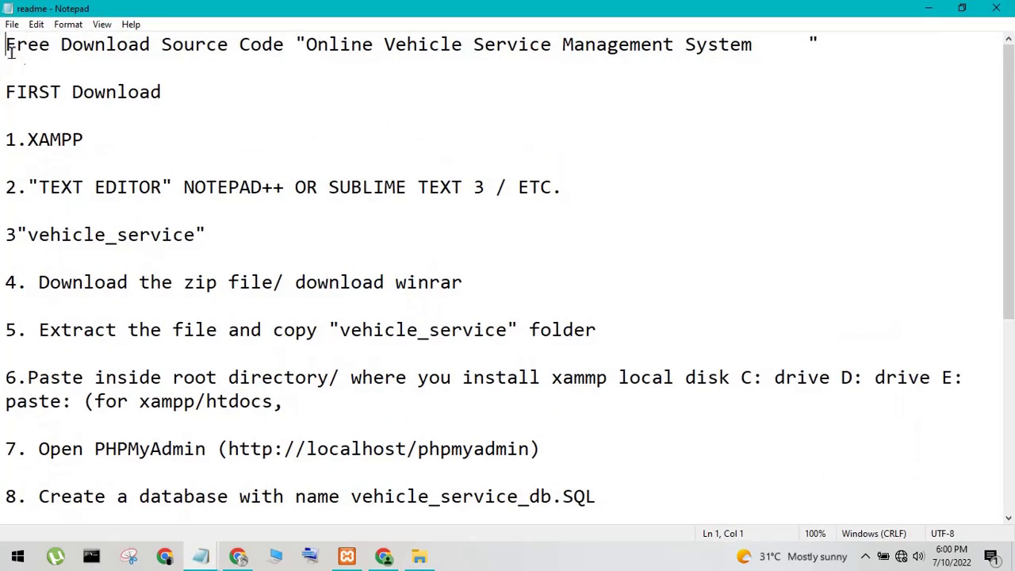
Review the readme's opening lines, folder name, download, extract and paste steps, and admin login details
{"action": "left_click_drag", "start_coordinate": [12, 51], "coordinate": [86, 187]}
{"action": "left_click_drag", "start_coordinate": [28, 235], "coordinate": [169, 256]}
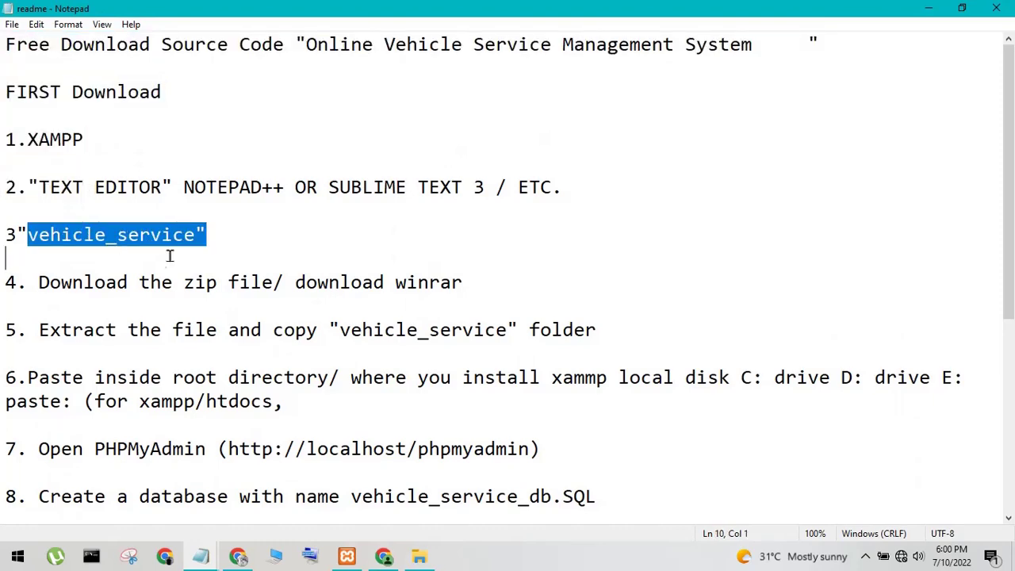
{"action": "left_click_drag", "start_coordinate": [43, 284], "coordinate": [274, 283]}
{"action": "left_click", "coordinate": [159, 353]}
{"action": "left_click_drag", "start_coordinate": [49, 332], "coordinate": [274, 379]}
{"action": "left_click", "coordinate": [156, 430]}
{"action": "scroll", "coordinate": [154, 433], "scroll_direction": "down", "scroll_amount": 4}
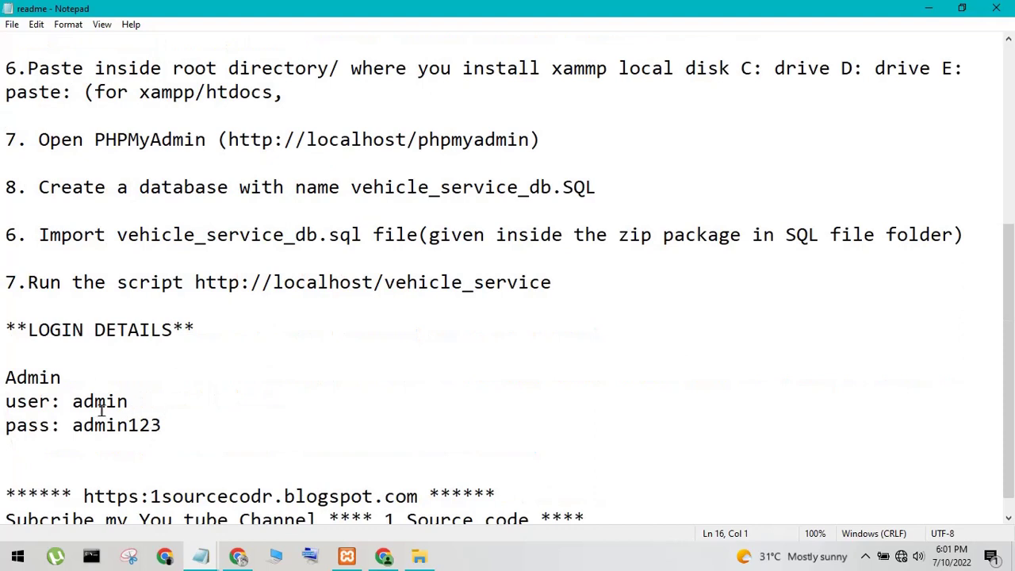
{"action": "left_click_drag", "start_coordinate": [77, 401], "coordinate": [187, 420]}
{"action": "left_click", "coordinate": [239, 204]}
Review the create-database, phpMyAdmin address, SQL import and run-script steps and login details, then close the readme
{"action": "left_click_drag", "start_coordinate": [47, 187], "coordinate": [519, 189]}
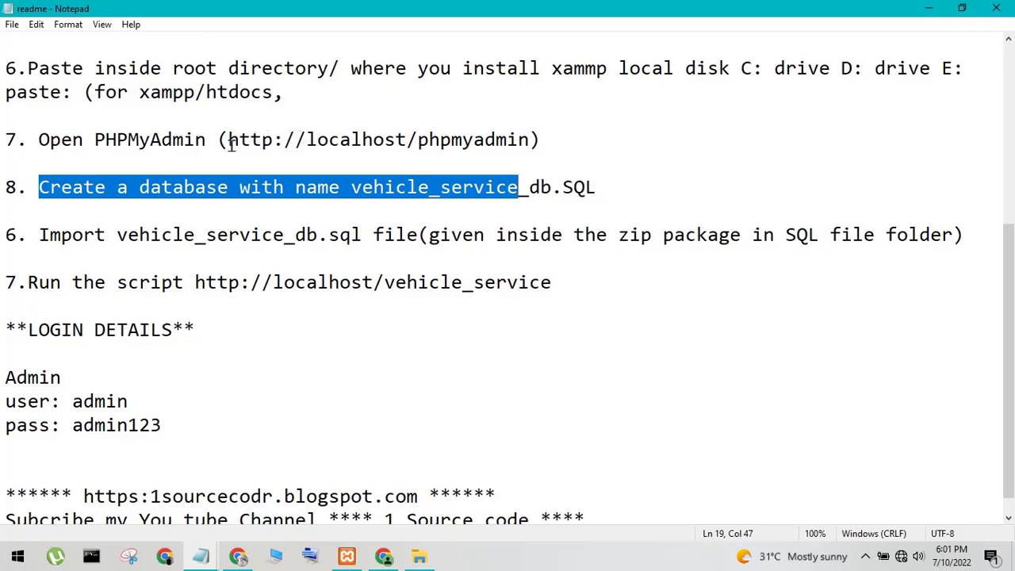
{"action": "left_click_drag", "start_coordinate": [230, 146], "coordinate": [433, 160]}
{"action": "left_click", "coordinate": [500, 179]}
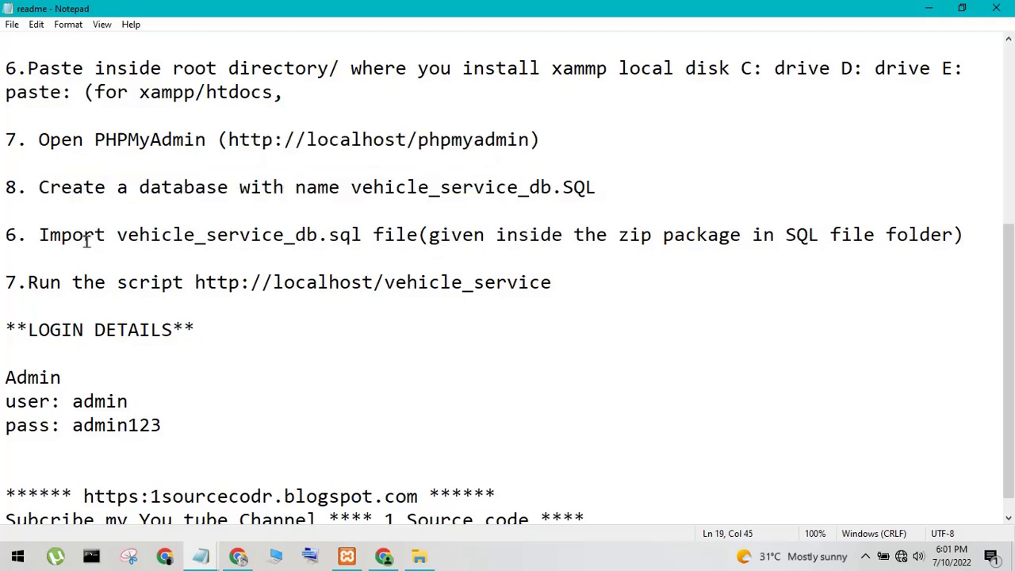
{"action": "left_click_drag", "start_coordinate": [47, 235], "coordinate": [516, 251]}
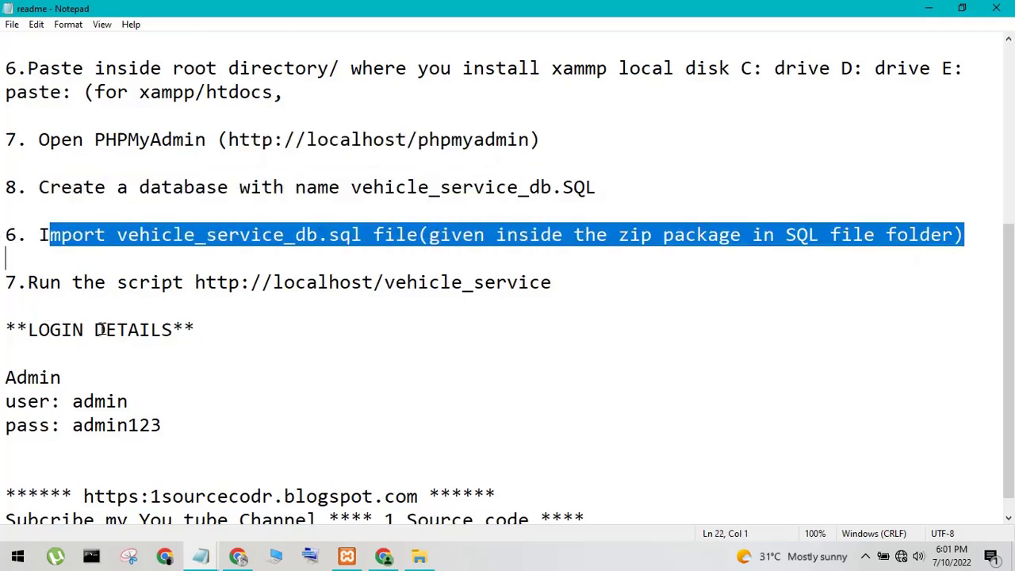
{"action": "left_click_drag", "start_coordinate": [30, 283], "coordinate": [544, 282]}
{"action": "left_click", "coordinate": [554, 283]}
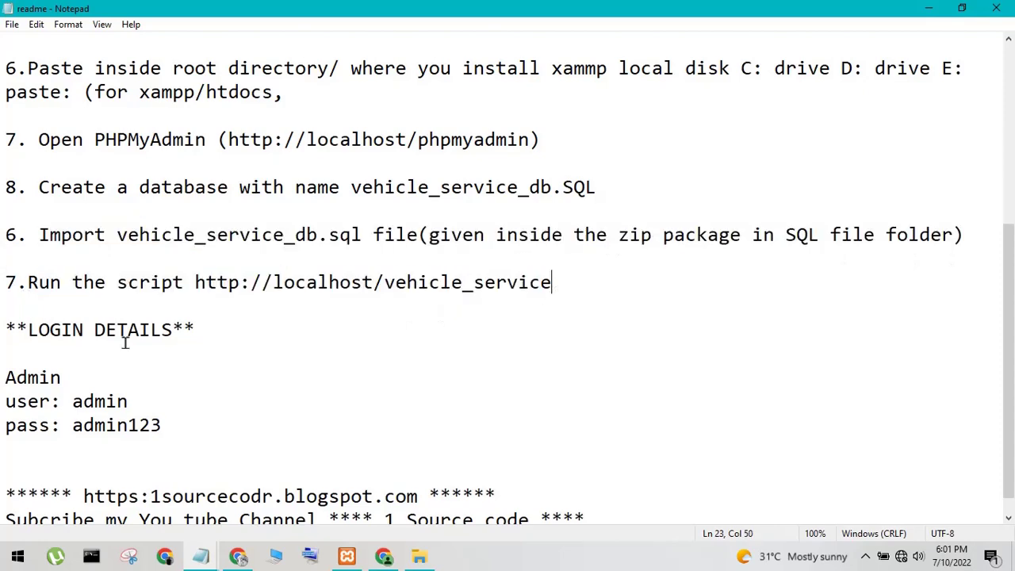
{"action": "left_click_drag", "start_coordinate": [32, 331], "coordinate": [290, 356]}
{"action": "left_click", "coordinate": [80, 419]}
{"action": "left_click_drag", "start_coordinate": [72, 402], "coordinate": [170, 418]}
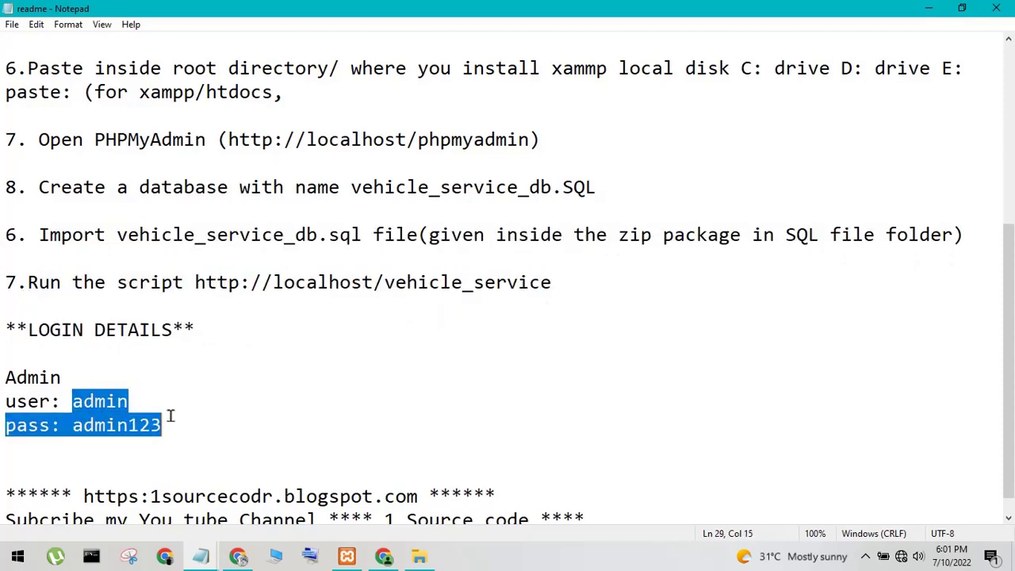
{"action": "left_click", "coordinate": [250, 430]}
{"action": "scroll", "coordinate": [259, 356], "scroll_direction": "up", "scroll_amount": 4}
{"action": "scroll", "coordinate": [269, 352], "scroll_direction": "down", "scroll_amount": 4}
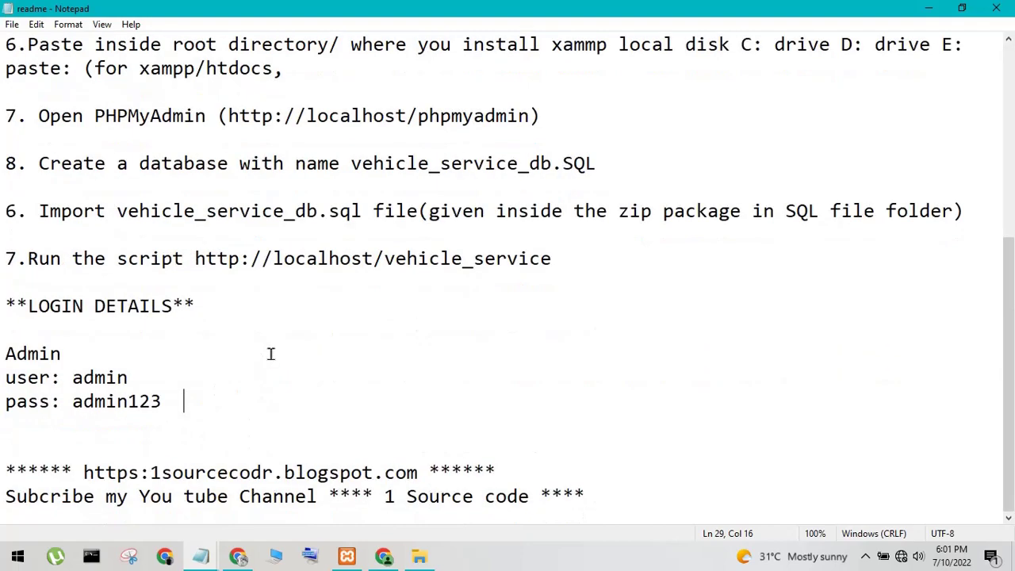
{"action": "left_click", "coordinate": [996, 8]}
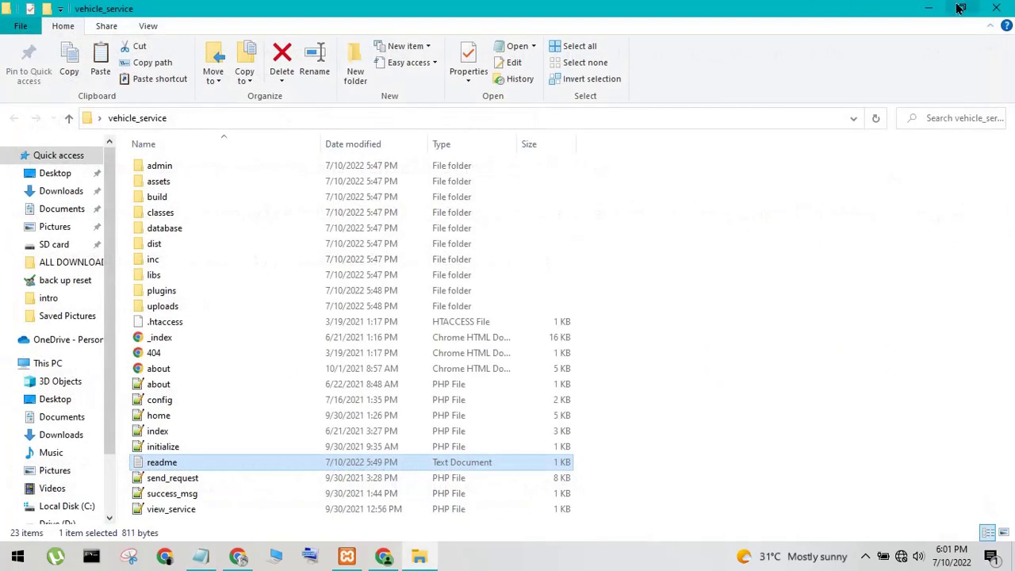
Close the vehicle_service folder window, minimize XAMPP and launch Chrome
{"action": "left_click", "coordinate": [996, 8]}
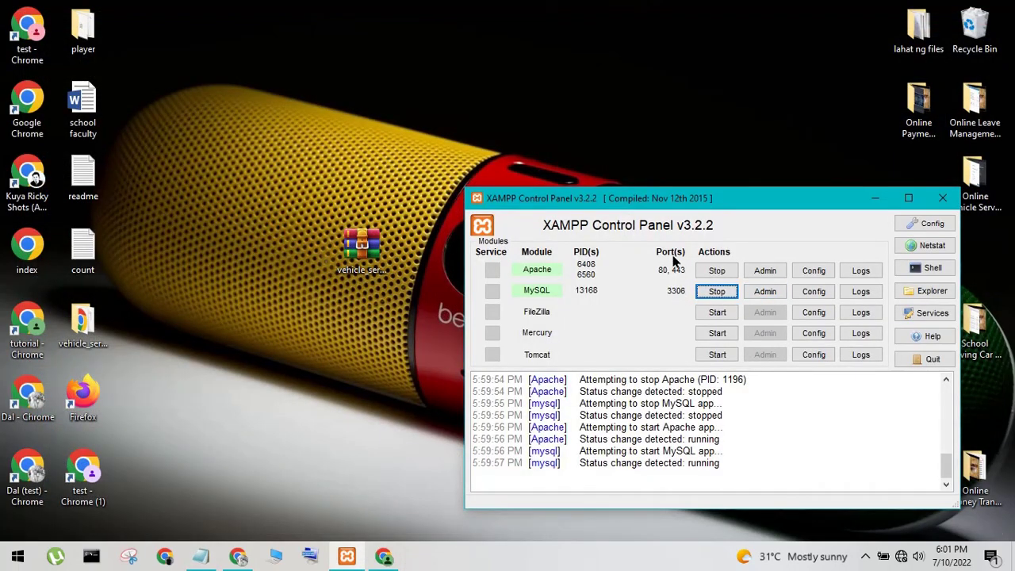
{"action": "left_click", "coordinate": [875, 197]}
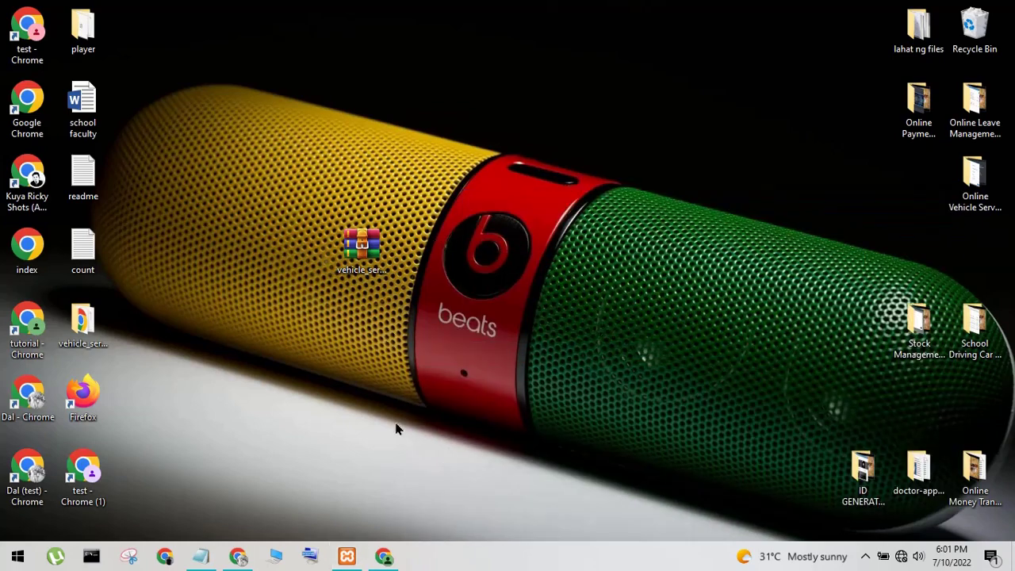
{"action": "left_click", "coordinate": [384, 556]}
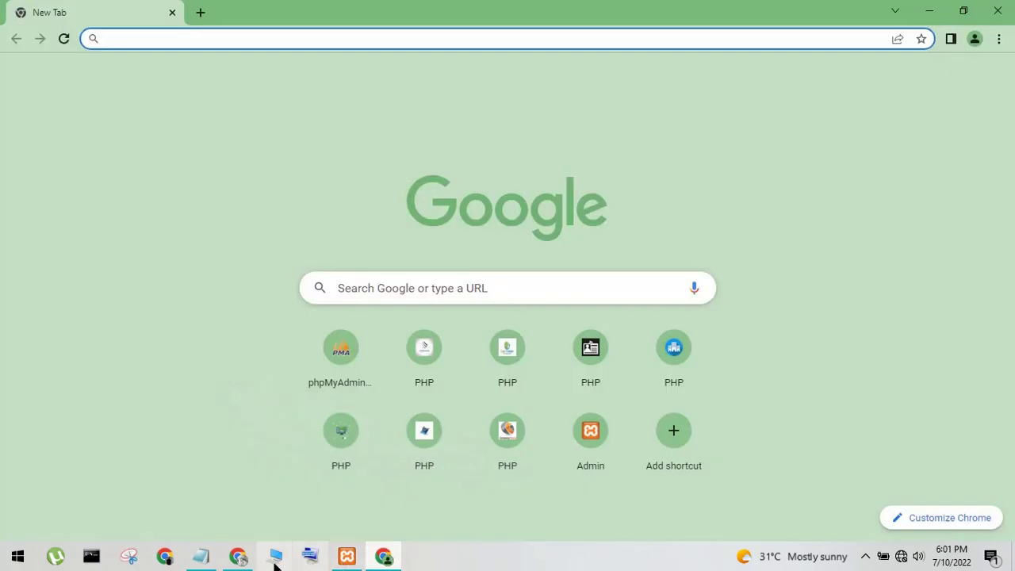
Clear the Notepad note, including the half-written 'type localhost any brow' text
{"action": "left_click", "coordinate": [208, 557]}
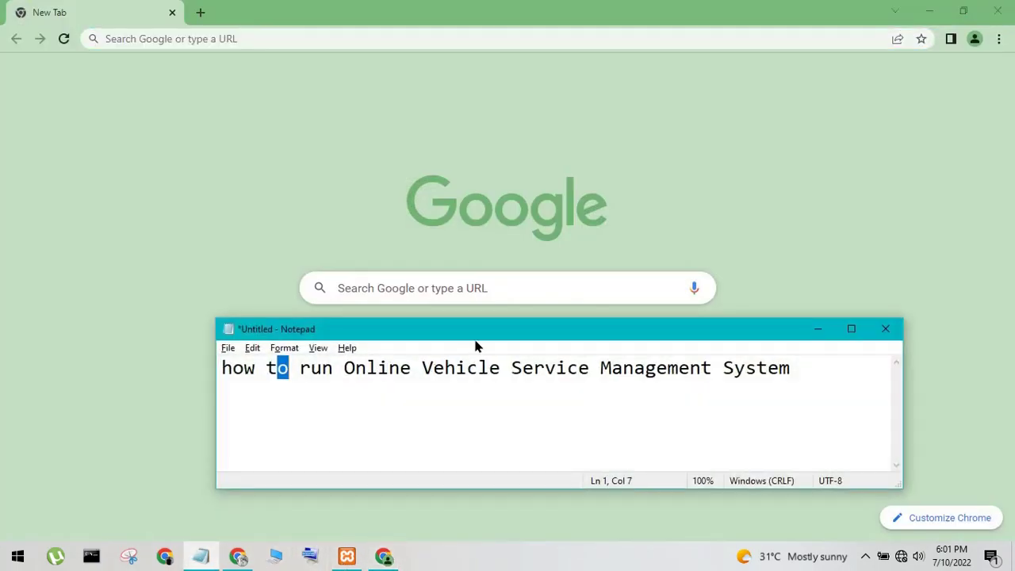
{"action": "key", "text": "ctrl+a"}
{"action": "key", "text": "ctrl+x"}
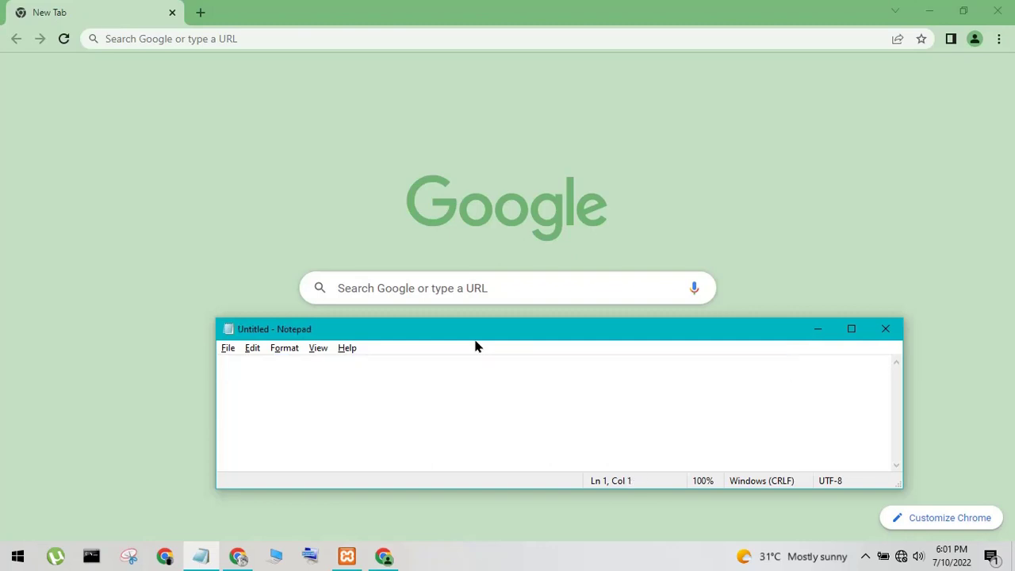
{"action": "type", "text": "type localh"}
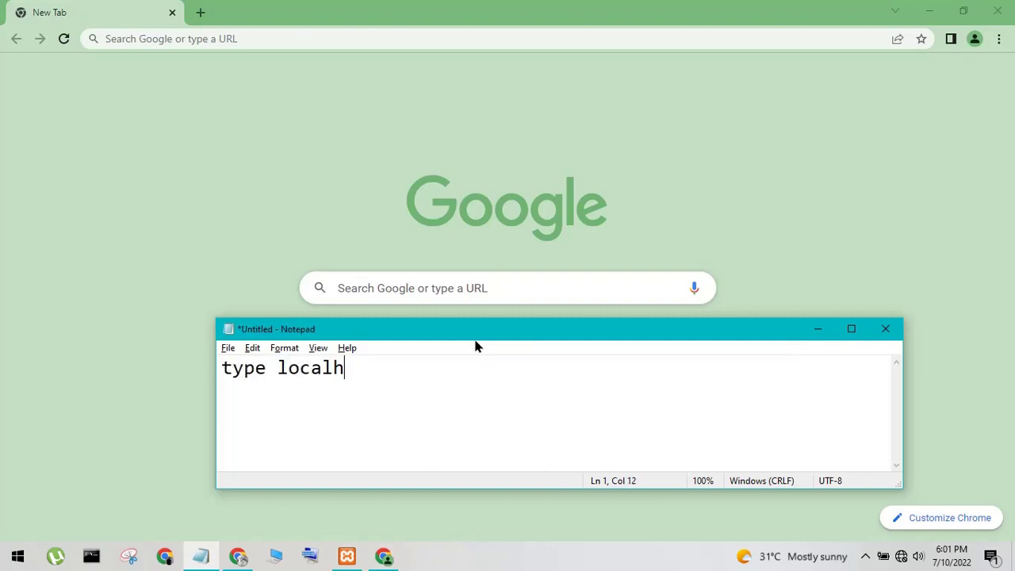
{"action": "type", "text": "ost any browser"}
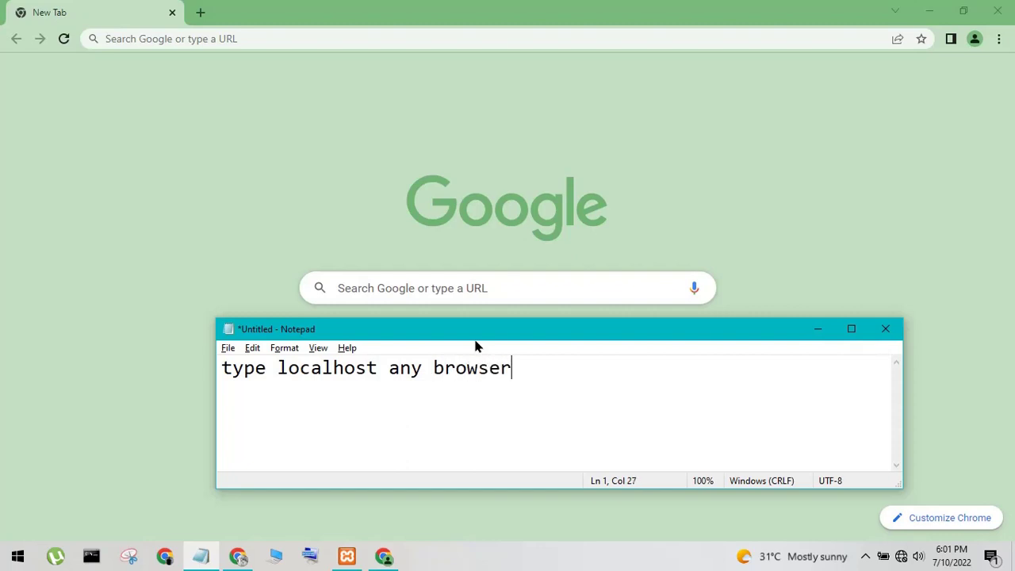
{"action": "key", "text": "ctrl+a"}
{"action": "key", "text": "BackSpace"}
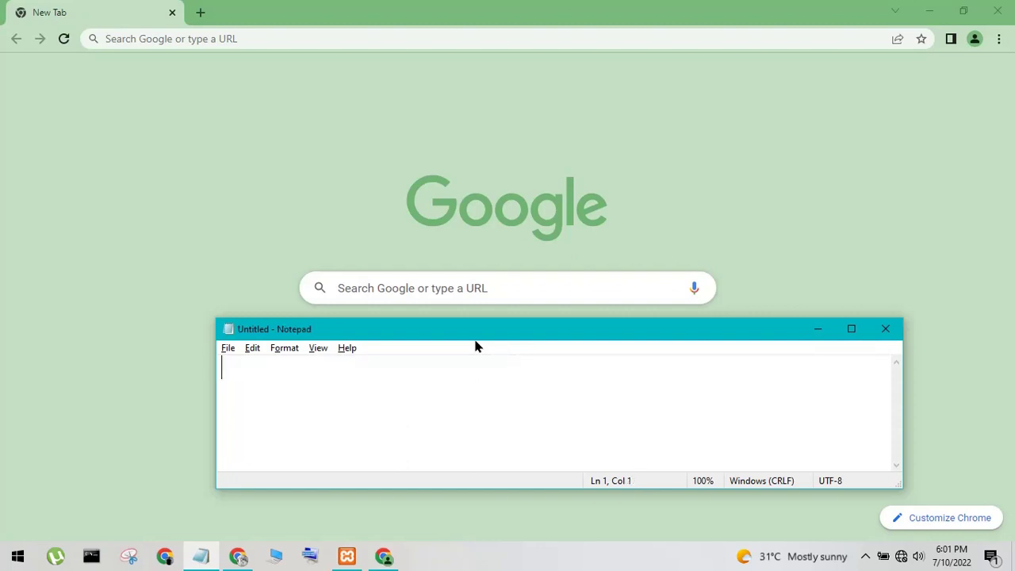
Load localhost/phpmyadmin in Chrome's address bar
{"action": "left_click", "coordinate": [122, 36]}
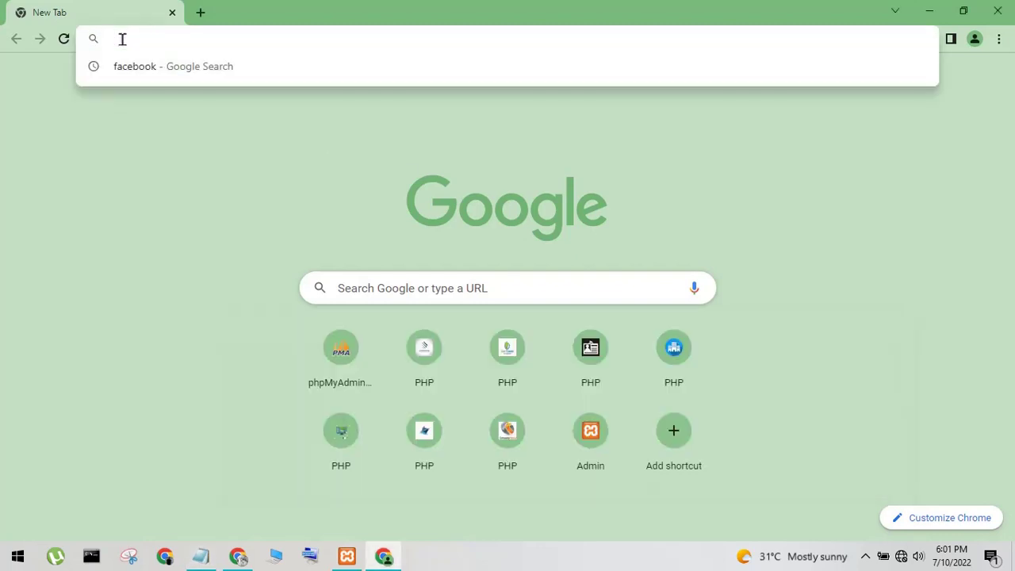
{"action": "type", "text": "lo"}
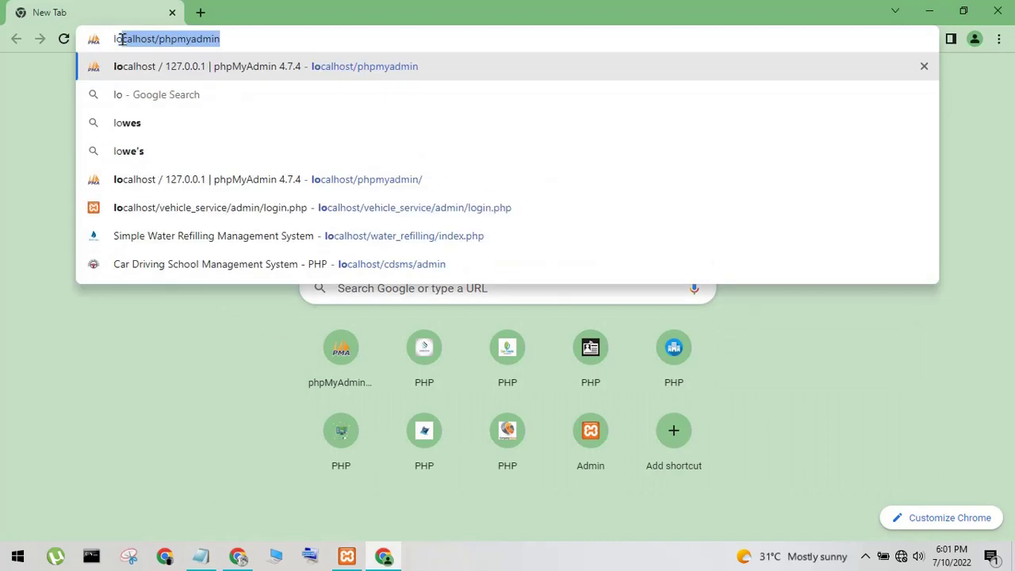
{"action": "type", "text": "calhost/"}
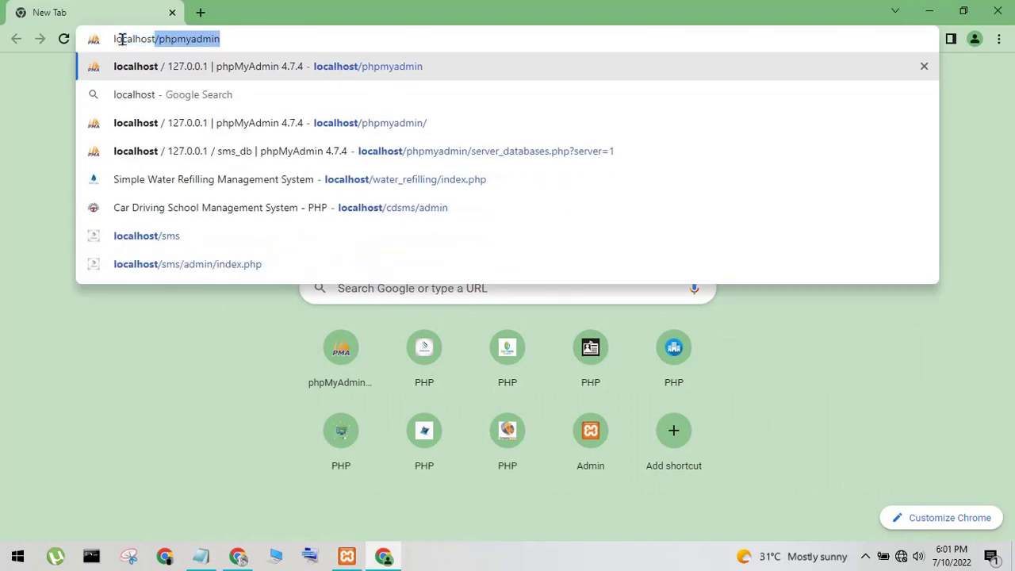
{"action": "type", "text": "ph"}
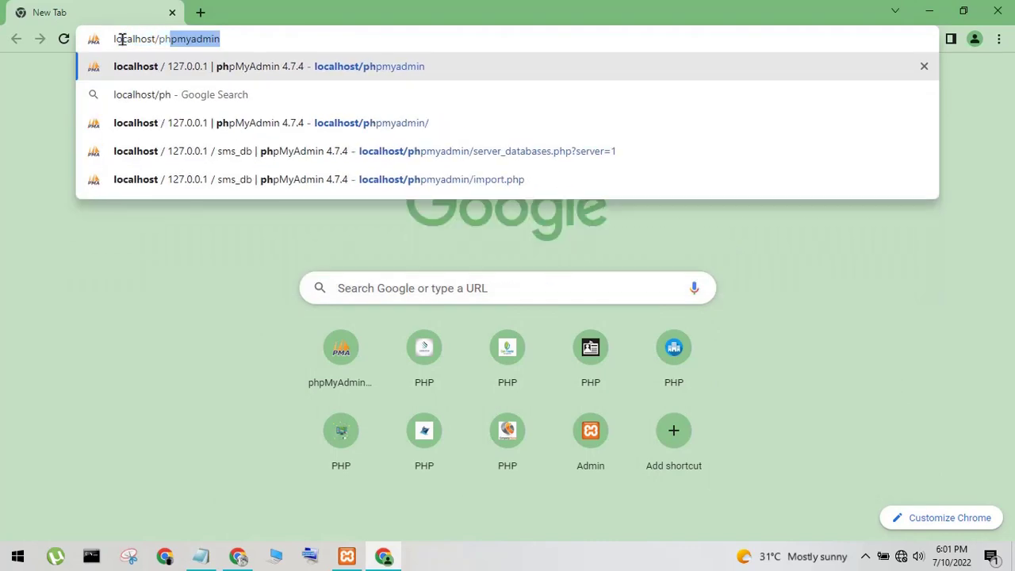
{"action": "type", "text": "pmy"}
{"action": "key", "text": "BackSpace"}
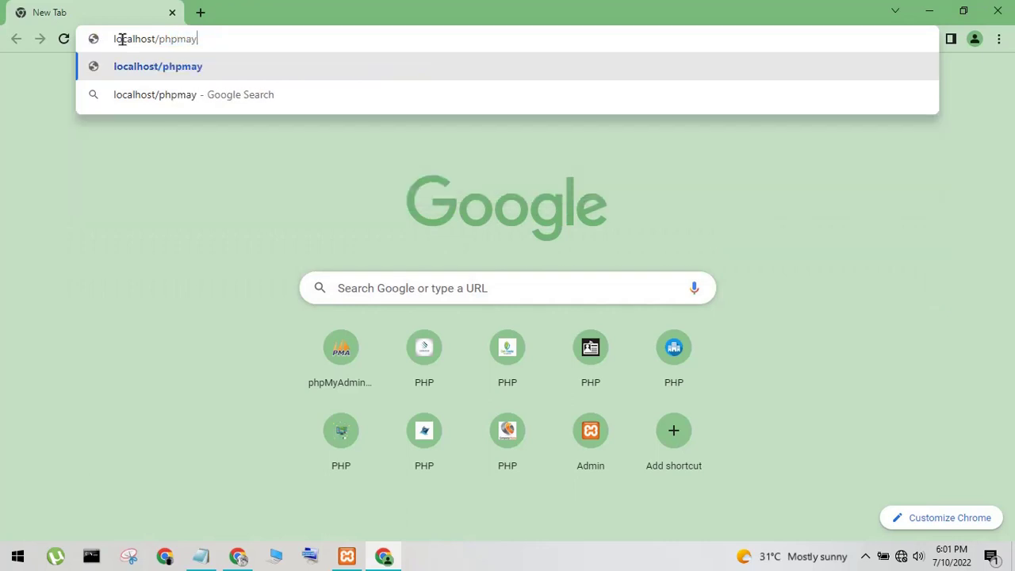
{"action": "key", "text": "BackSpace"}
{"action": "type", "text": "yadmin"}
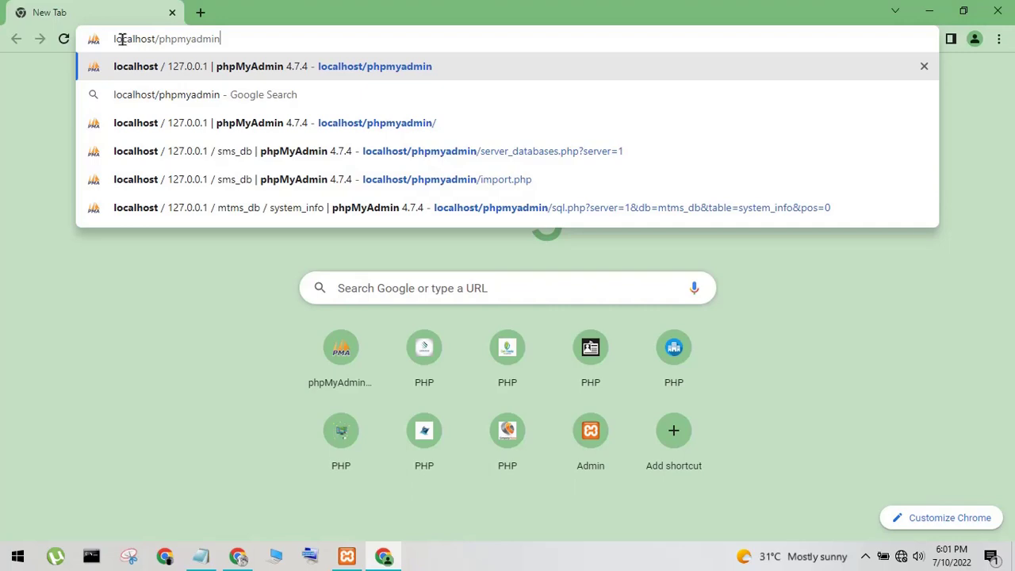
{"action": "key", "text": "Return"}
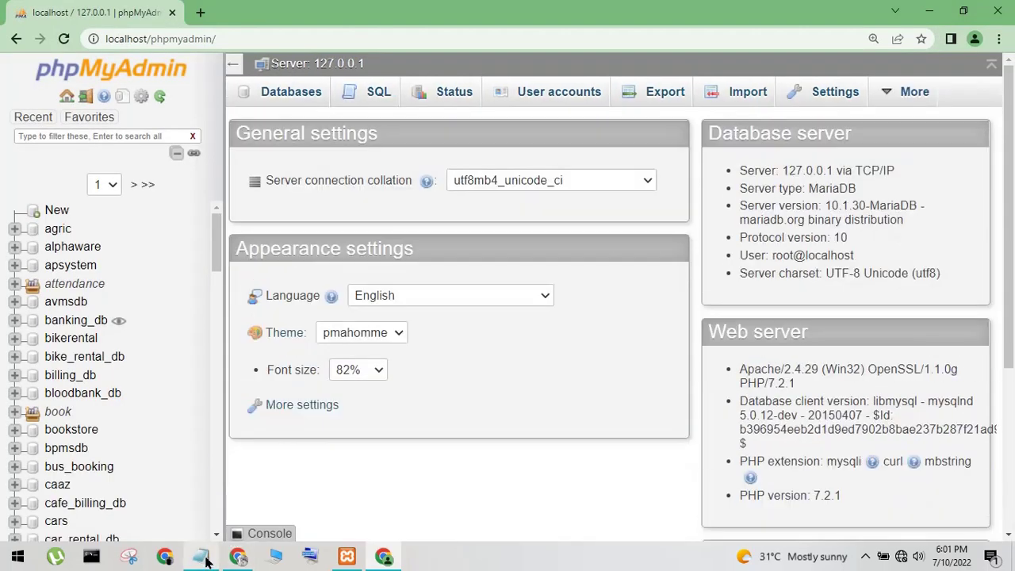
Jot 'creat data' in the Notepad note, then empty the note
{"action": "mouse_move", "coordinate": [197, 561]}
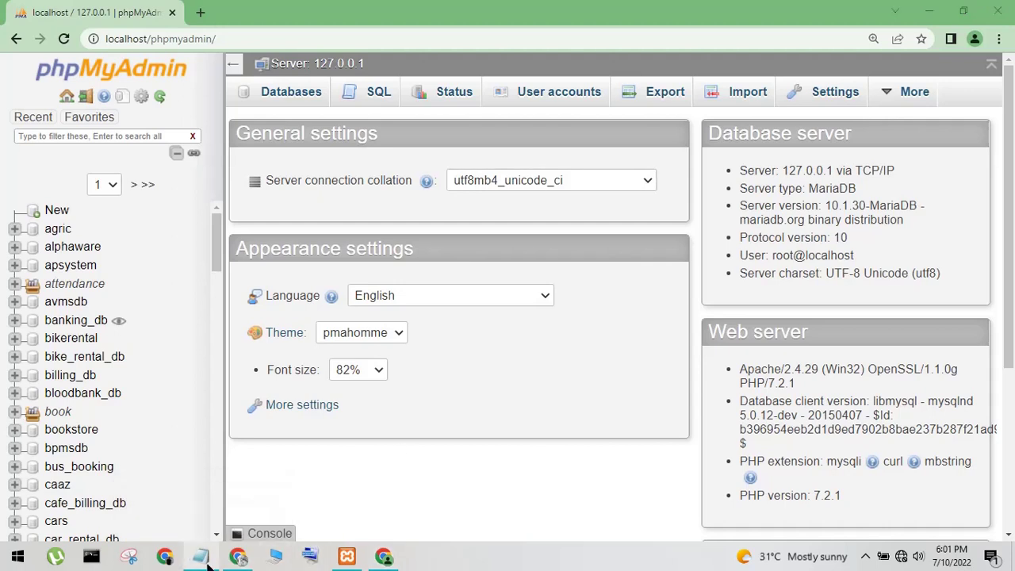
{"action": "left_click", "coordinate": [200, 560]}
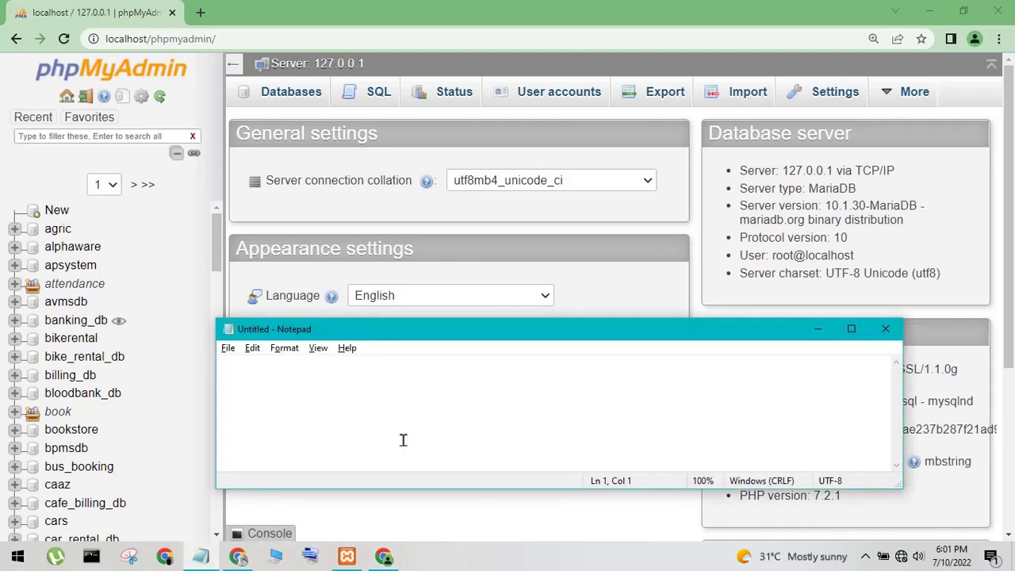
{"action": "type", "text": "cr"}
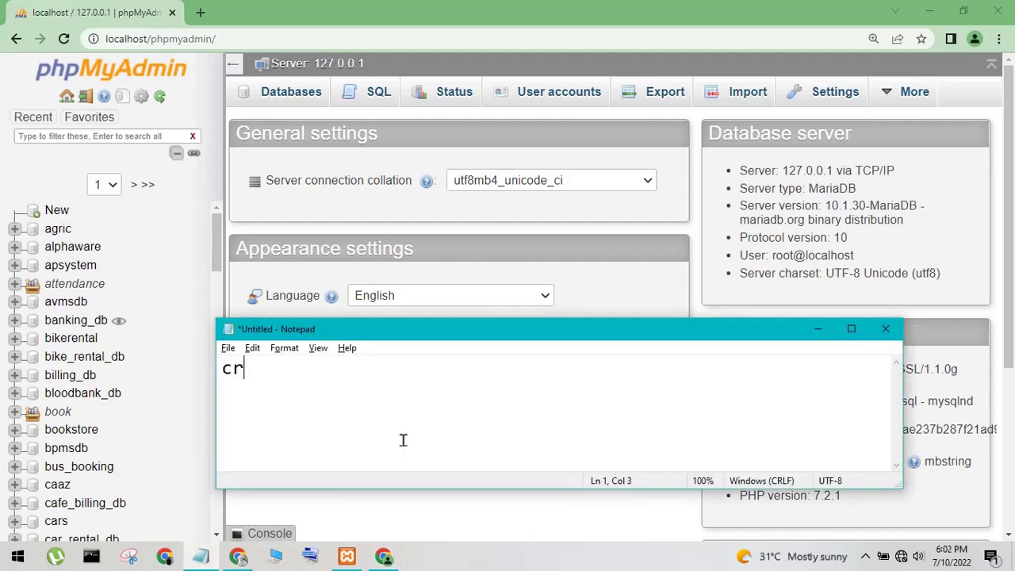
{"action": "type", "text": "eate"}
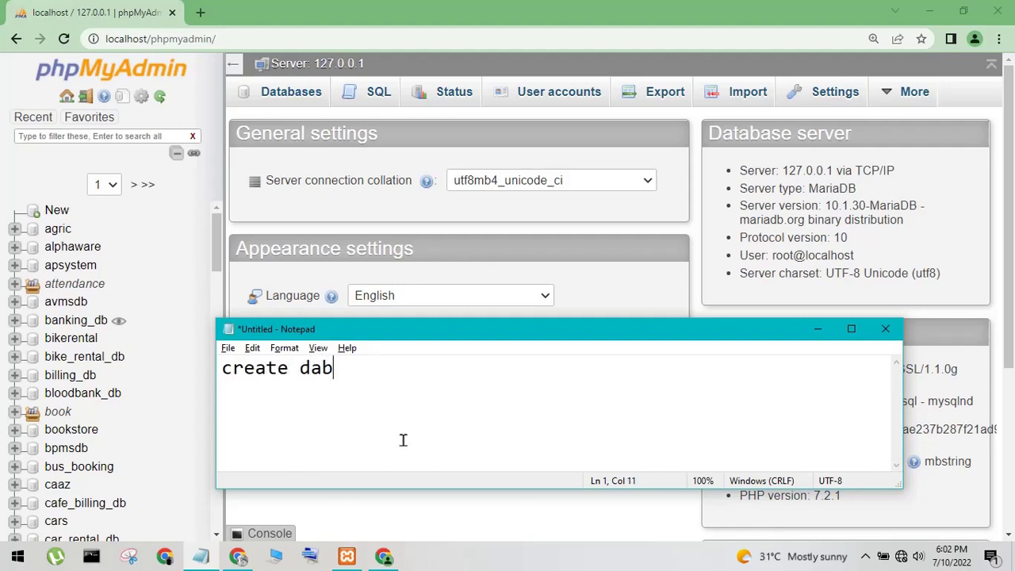
{"action": "type", "text": " dab"}
{"action": "key", "text": "BackSpace"}
{"action": "type", "text": "tabase"}
{"action": "key", "text": "ctrl+a"}
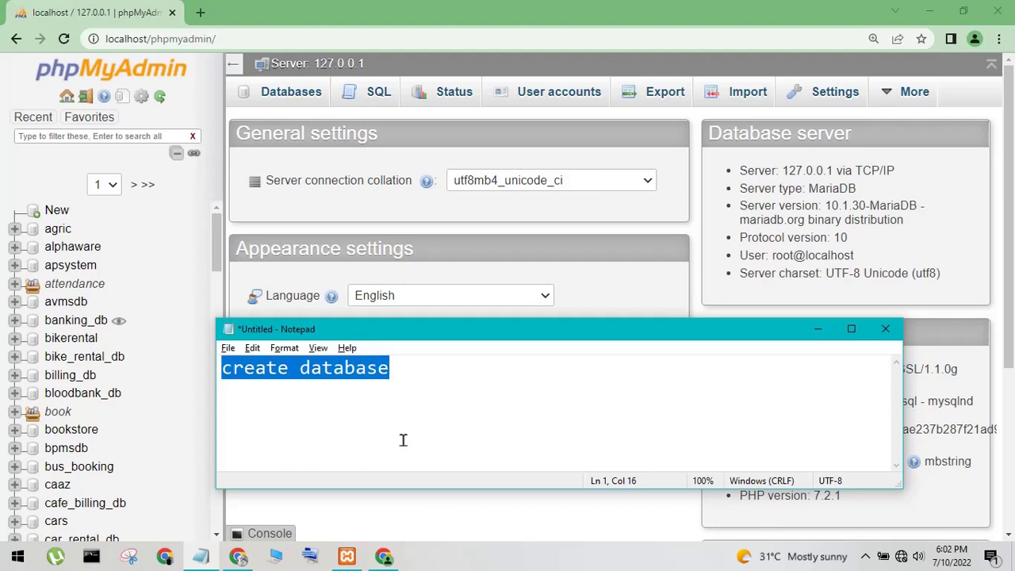
{"action": "key", "text": "BackSpace"}
Open phpMyAdmin's New database form, focus the name field, and minimize the browser
{"action": "left_click", "coordinate": [52, 209]}
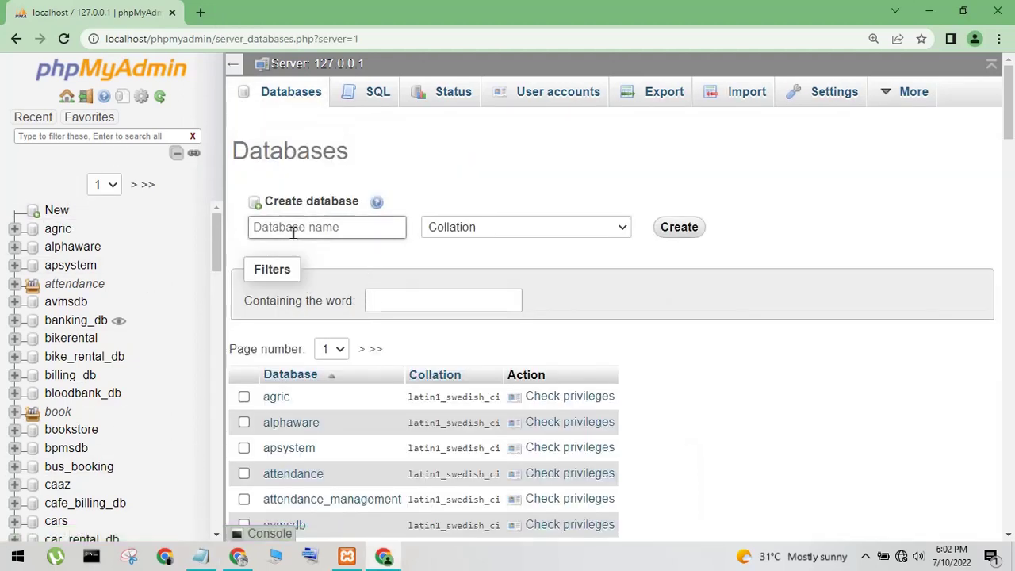
{"action": "left_click", "coordinate": [341, 227]}
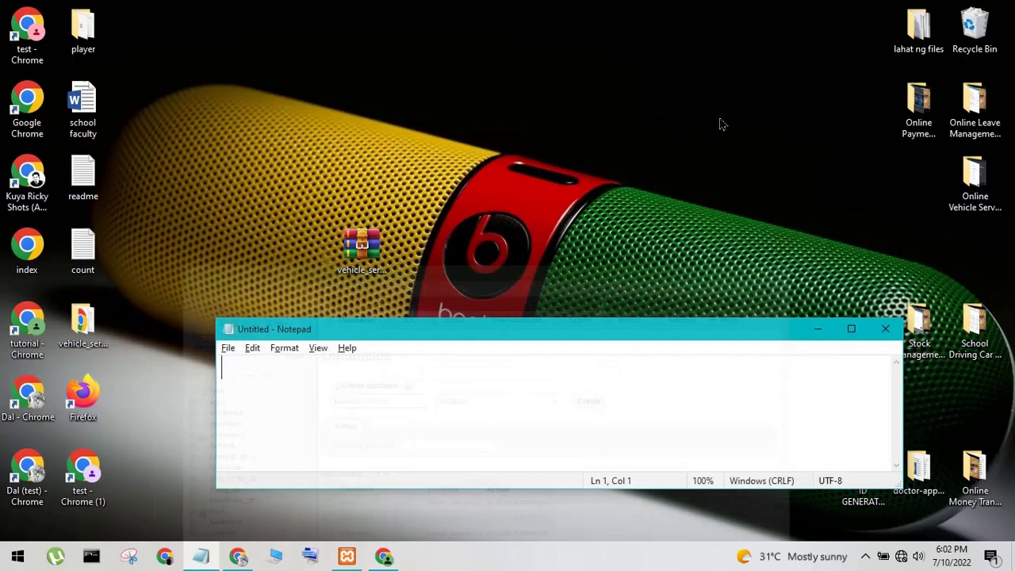
{"action": "left_click", "coordinate": [930, 11]}
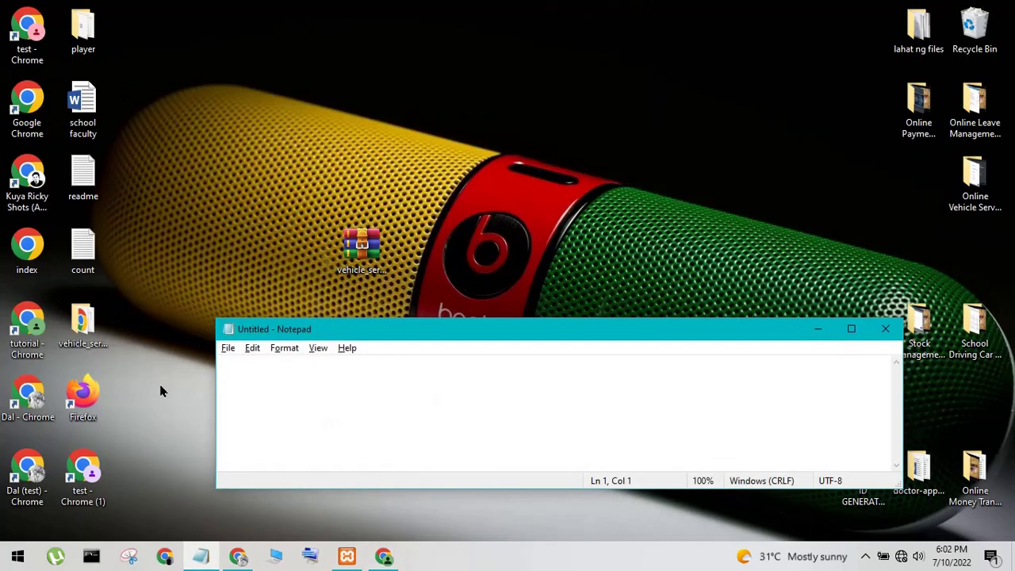
Open the vehicle_service folder from the desktop and go into its database folder
{"action": "left_click_drag", "start_coordinate": [82, 321], "coordinate": [311, 129]}
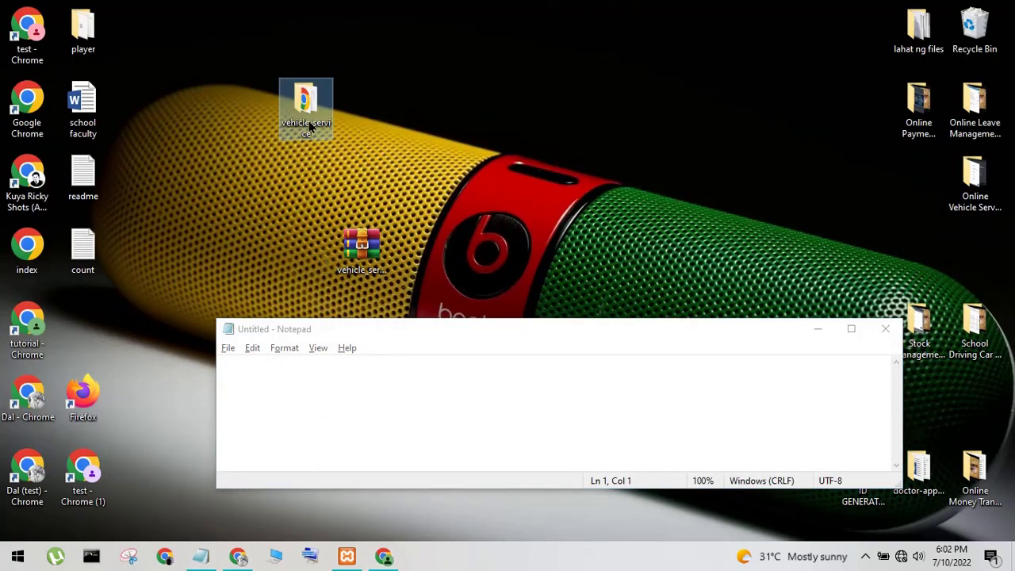
{"action": "double_click", "coordinate": [309, 127]}
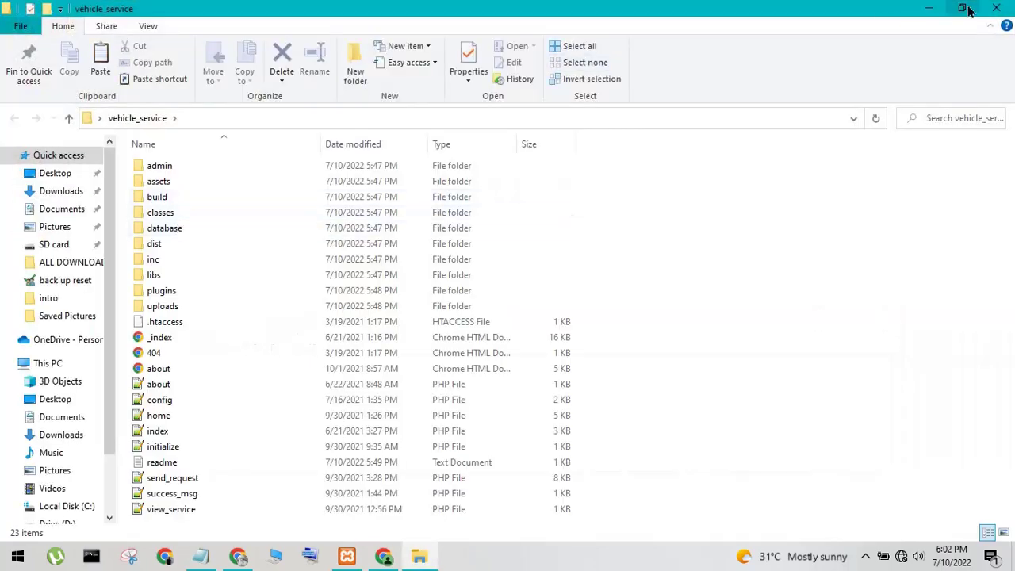
{"action": "left_click", "coordinate": [964, 9]}
{"action": "double_click", "coordinate": [540, 232]}
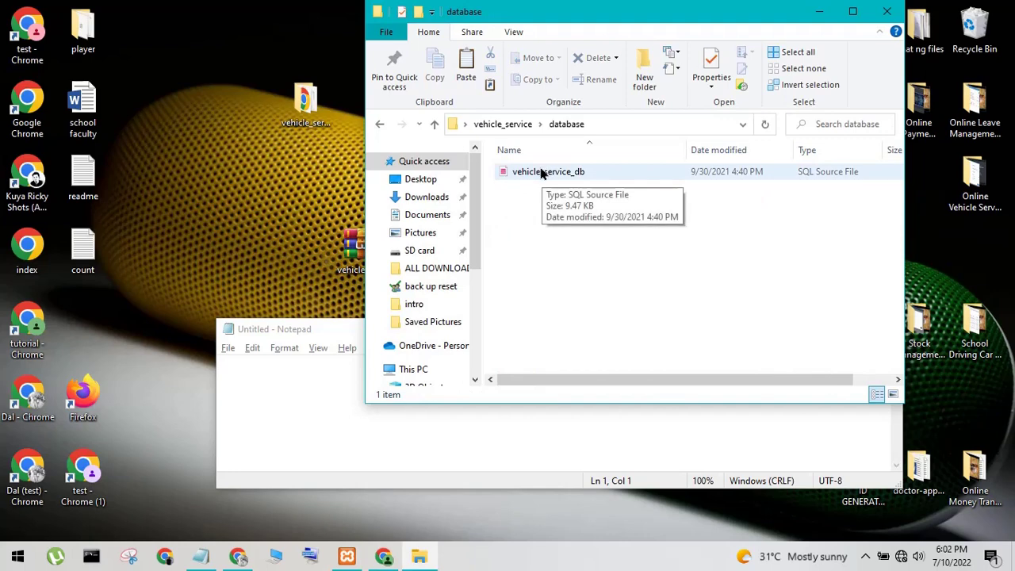
Copy the SQL file's name, vehicle_service_db, via Rename
{"action": "left_click", "coordinate": [542, 174]}
{"action": "right_click", "coordinate": [541, 170]}
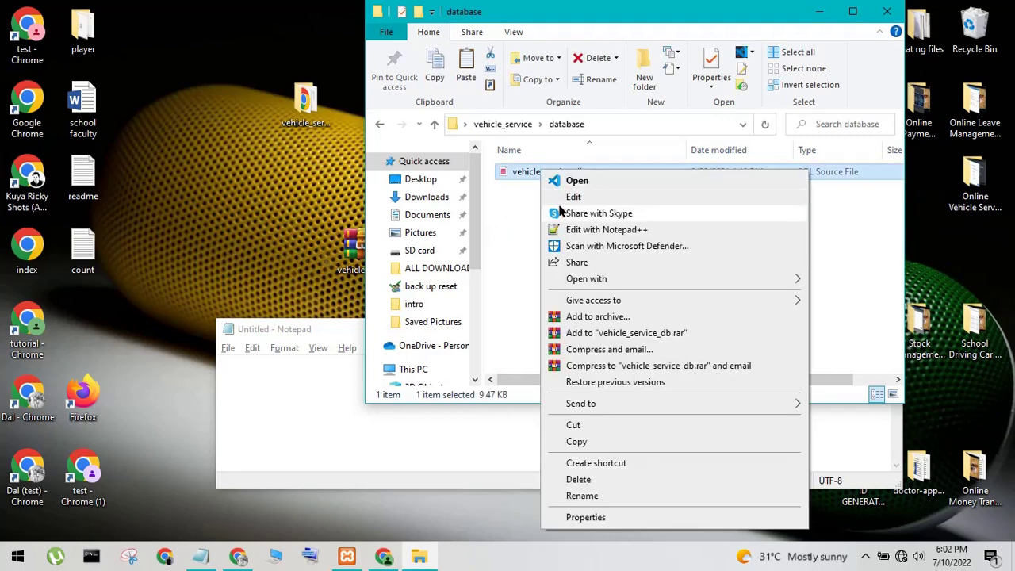
{"action": "left_click", "coordinate": [601, 501]}
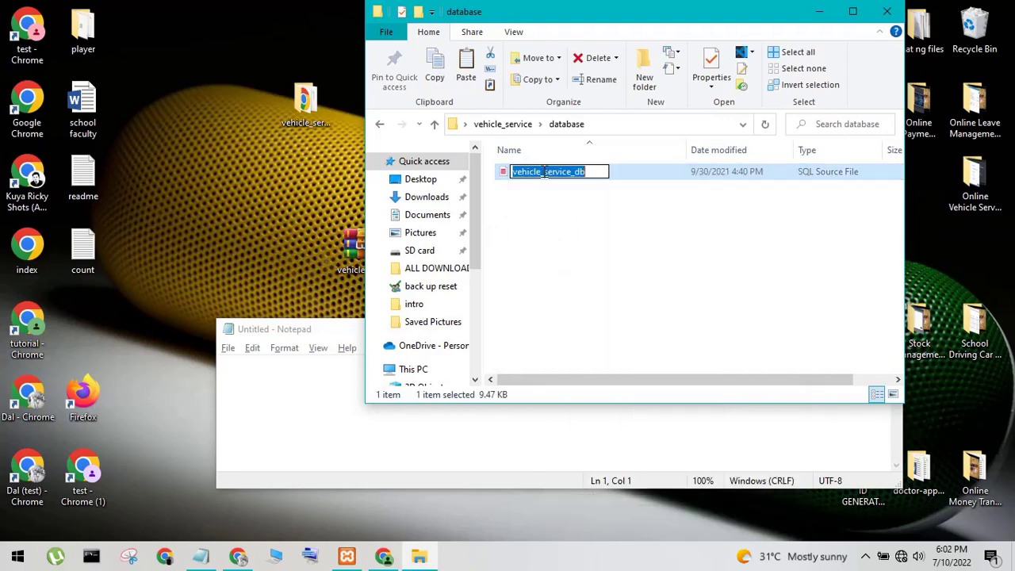
{"action": "right_click", "coordinate": [544, 172]}
{"action": "left_click", "coordinate": [580, 219]}
Create a database named vehicle_service_db with the default collation
{"action": "left_click", "coordinate": [384, 556]}
{"action": "left_click", "coordinate": [295, 228]}
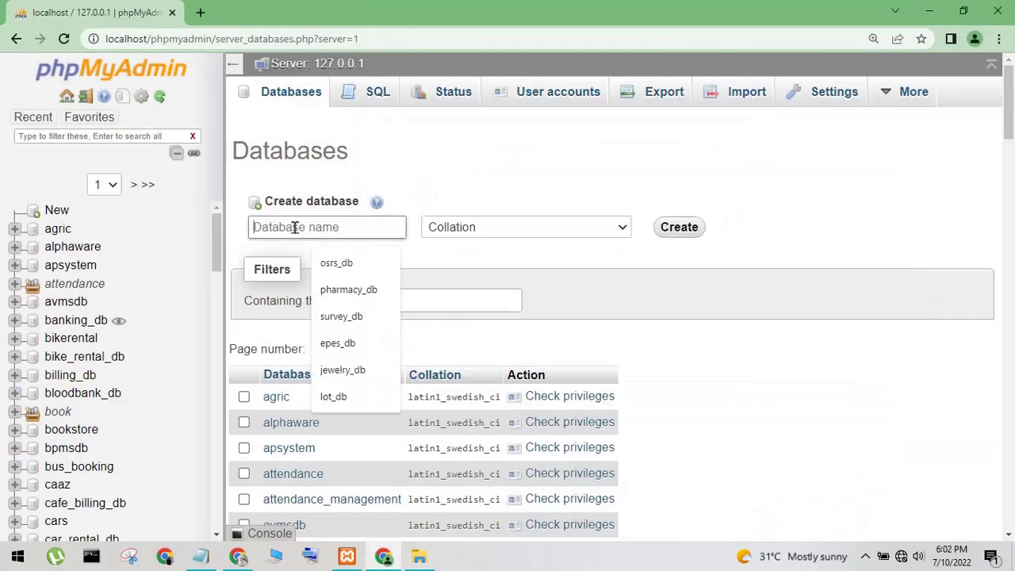
{"action": "right_click", "coordinate": [294, 228]}
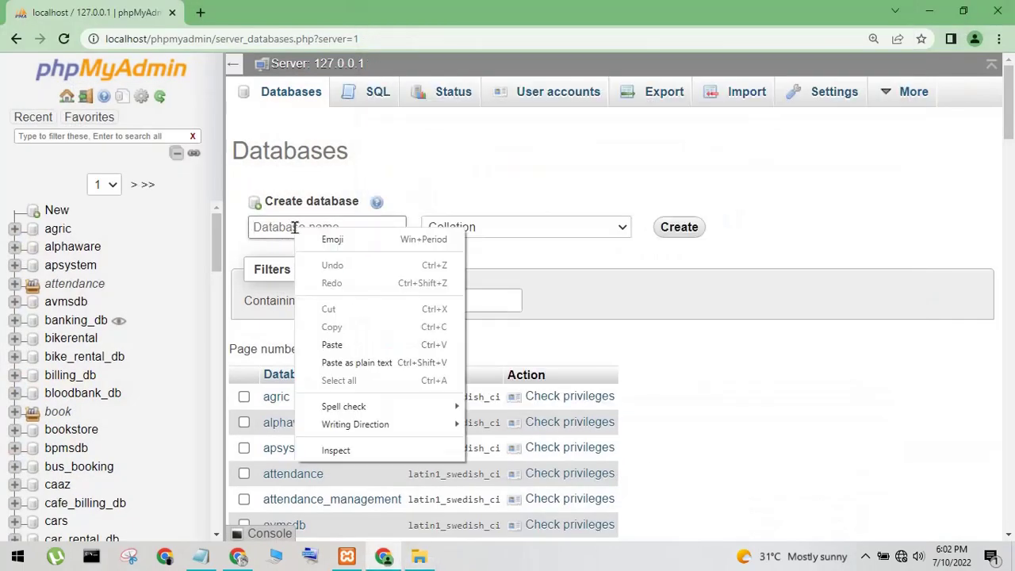
{"action": "left_click", "coordinate": [334, 344]}
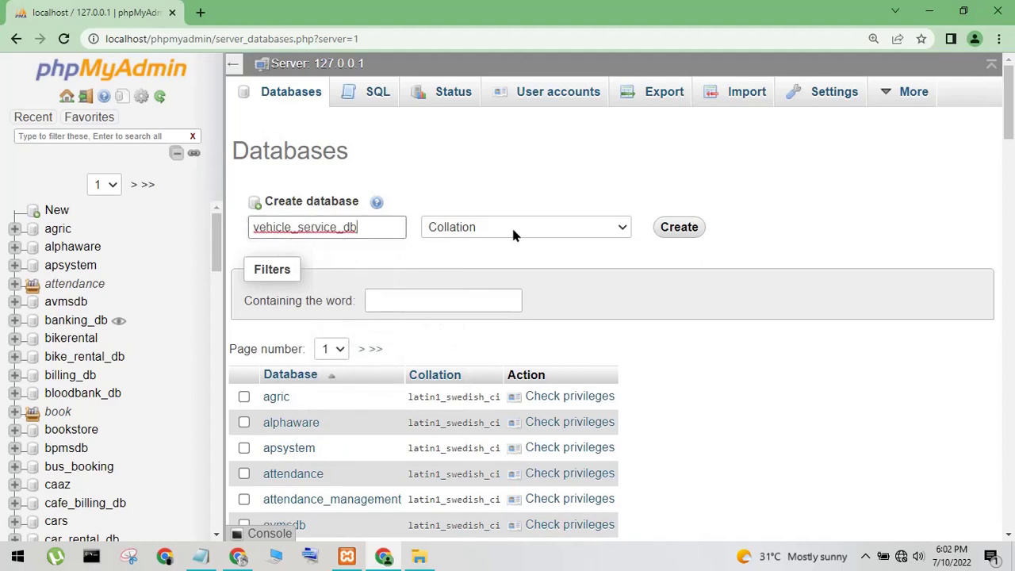
{"action": "left_click", "coordinate": [512, 233]}
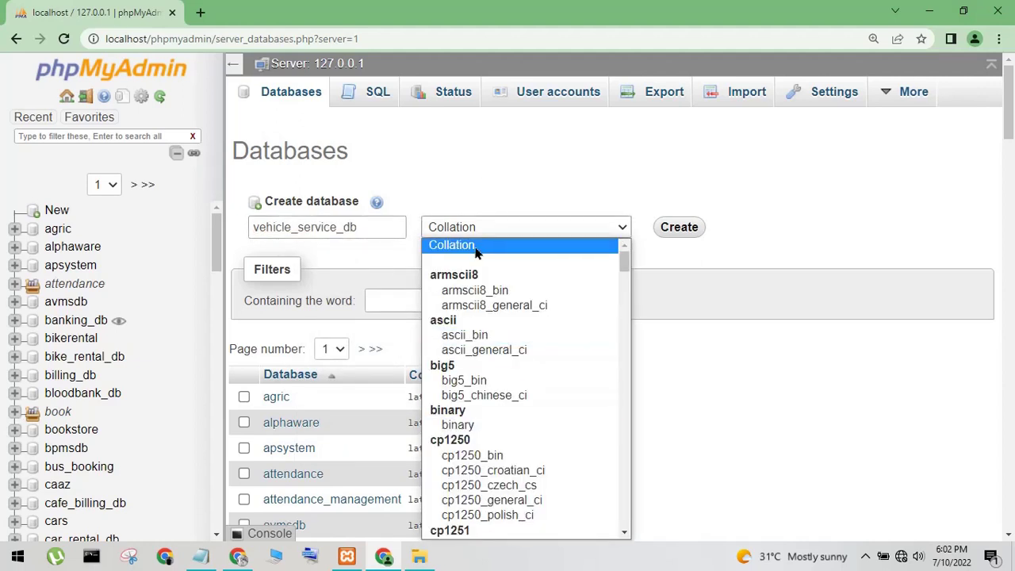
{"action": "left_click", "coordinate": [476, 251]}
{"action": "left_click", "coordinate": [671, 237]}
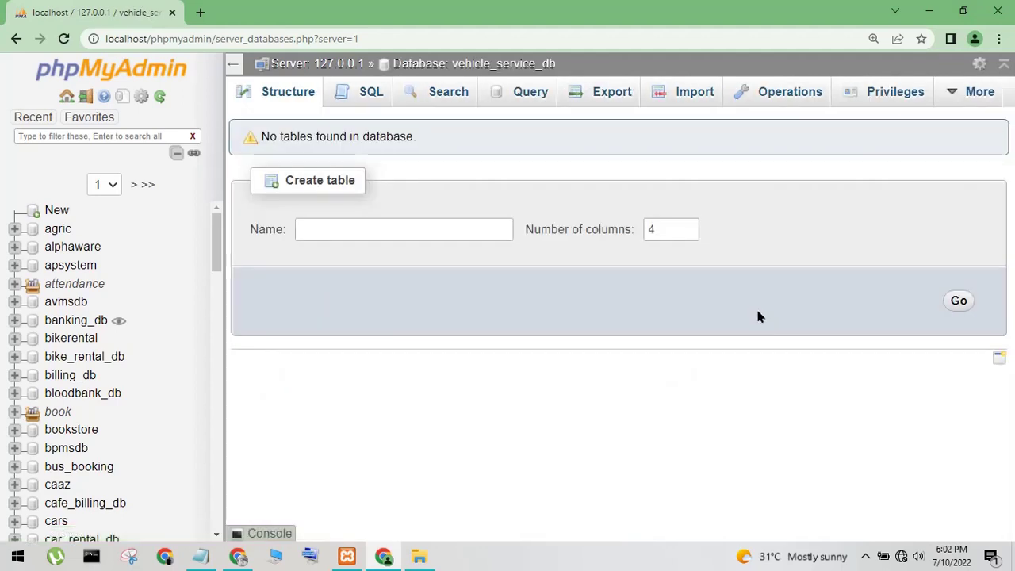
Find vehicle_service_db under the vehicle group in the navigation tree and open it
{"action": "left_click", "coordinate": [146, 189]}
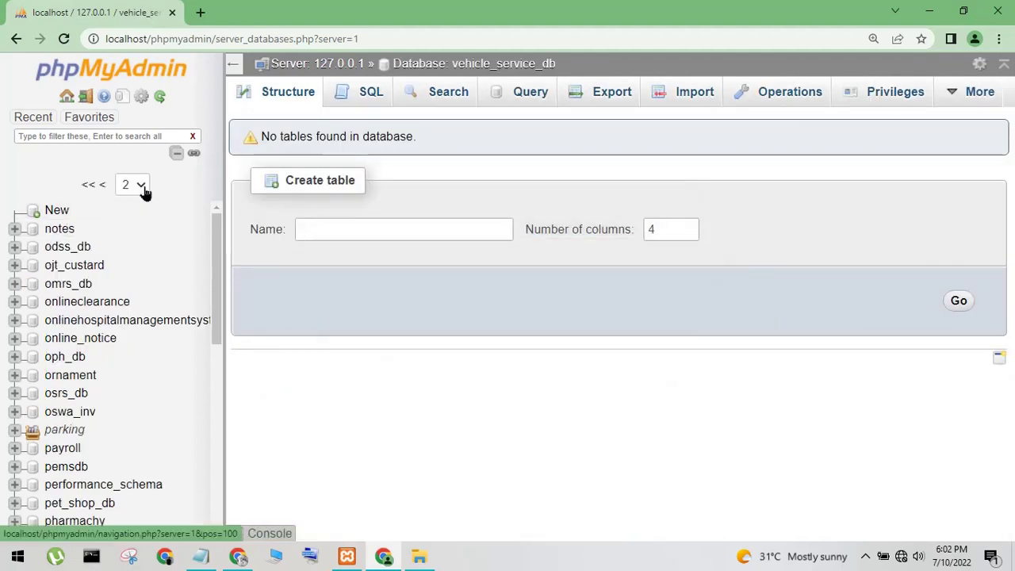
{"action": "left_click_drag", "start_coordinate": [222, 288], "coordinate": [95, 482]}
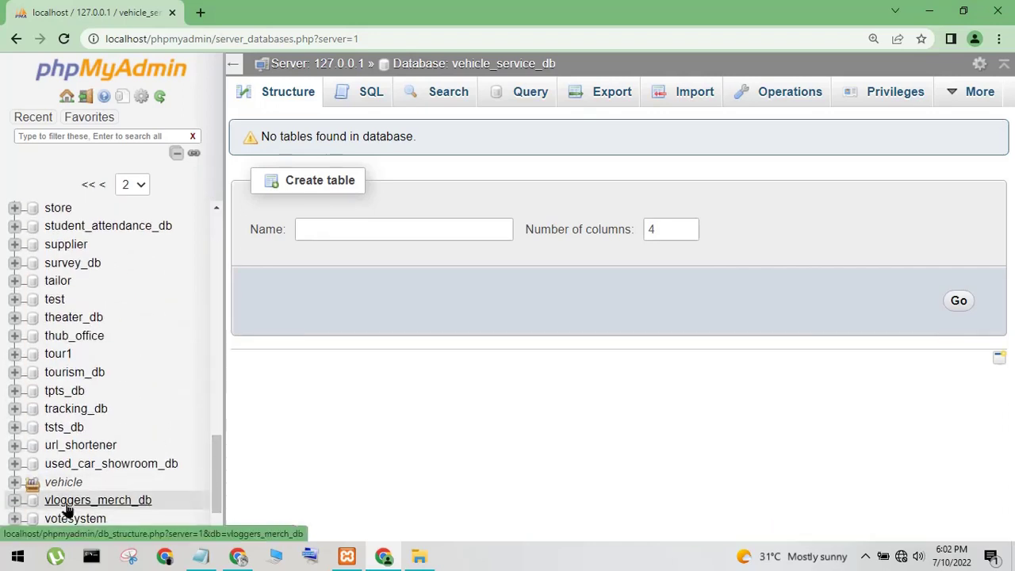
{"action": "left_click", "coordinate": [14, 483]}
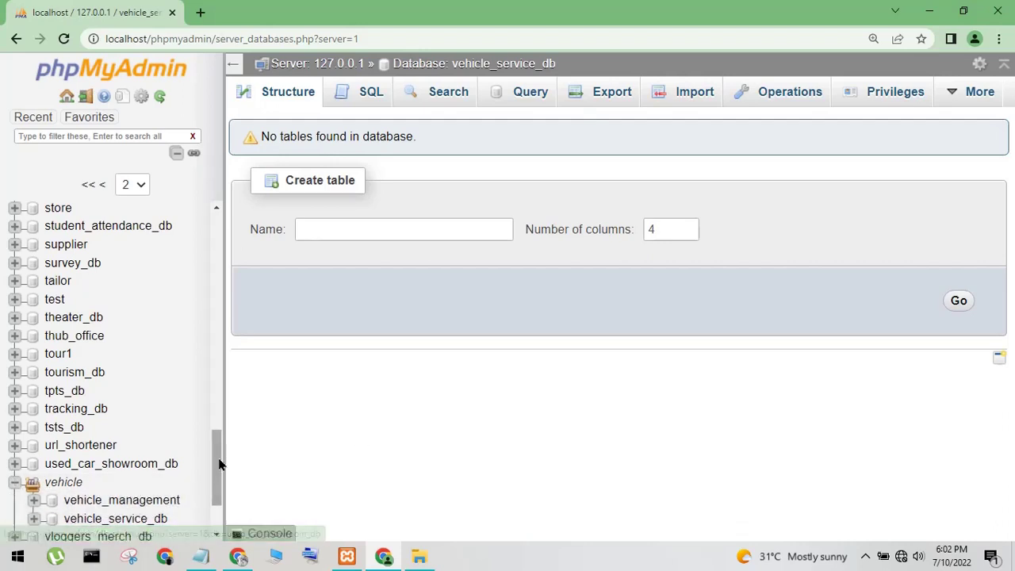
{"action": "scroll", "coordinate": [220, 465], "scroll_direction": "down", "scroll_amount": 2}
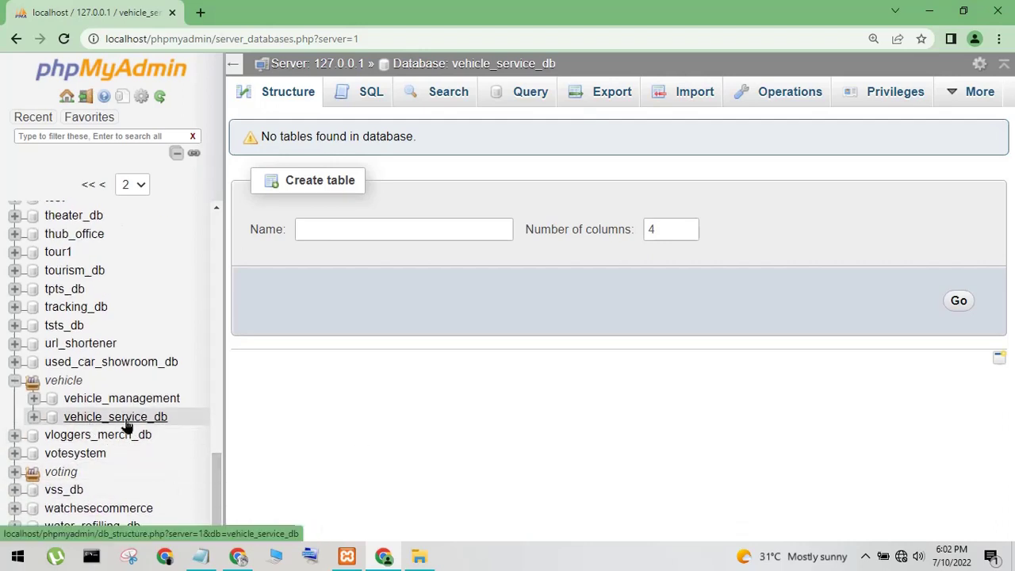
{"action": "left_click", "coordinate": [97, 418]}
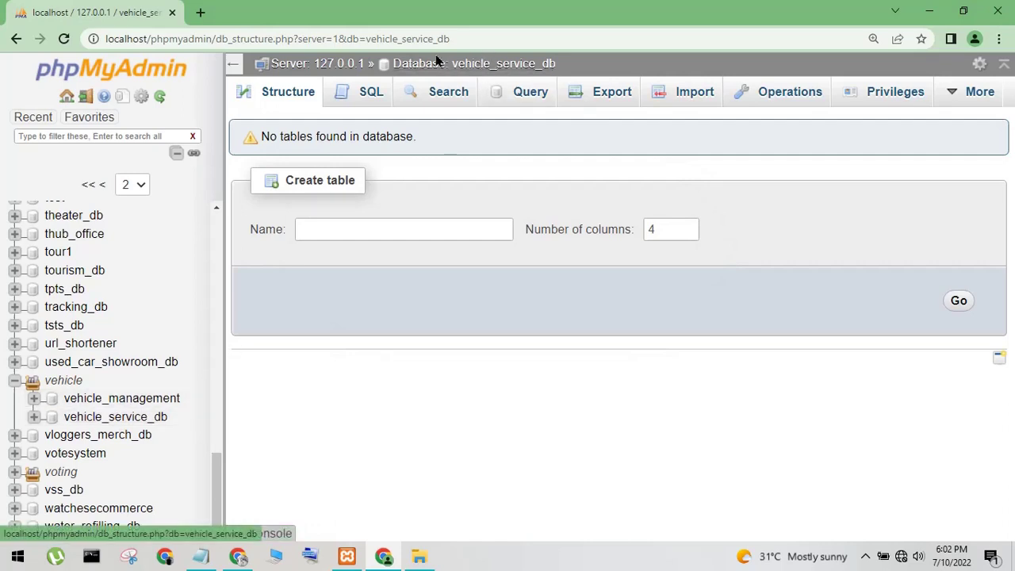
On the Import tab, pick vehicle_service_db.sql from Desktop > vehicle_service > database
{"action": "left_click", "coordinate": [670, 92]}
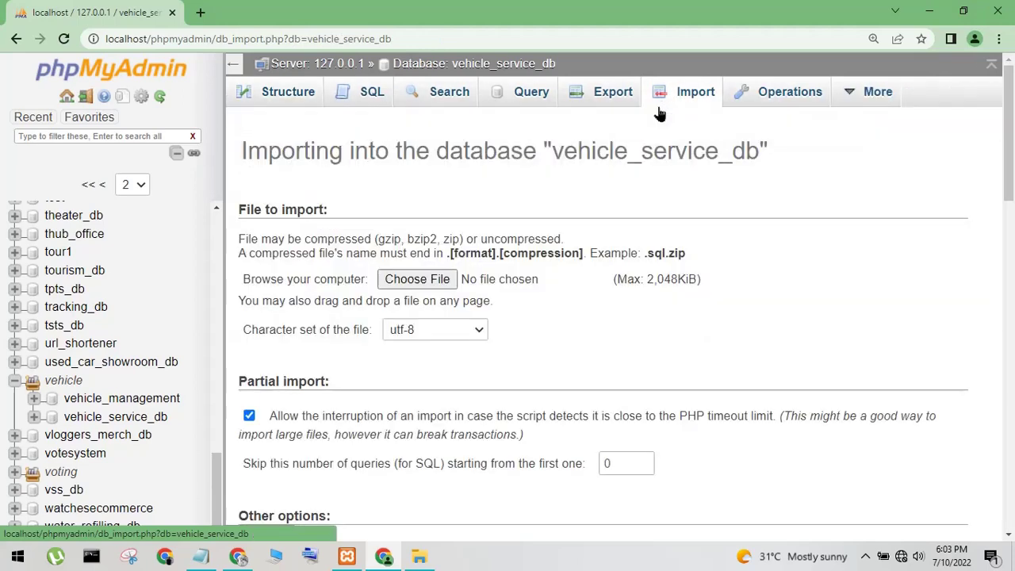
{"action": "left_click", "coordinate": [420, 557]}
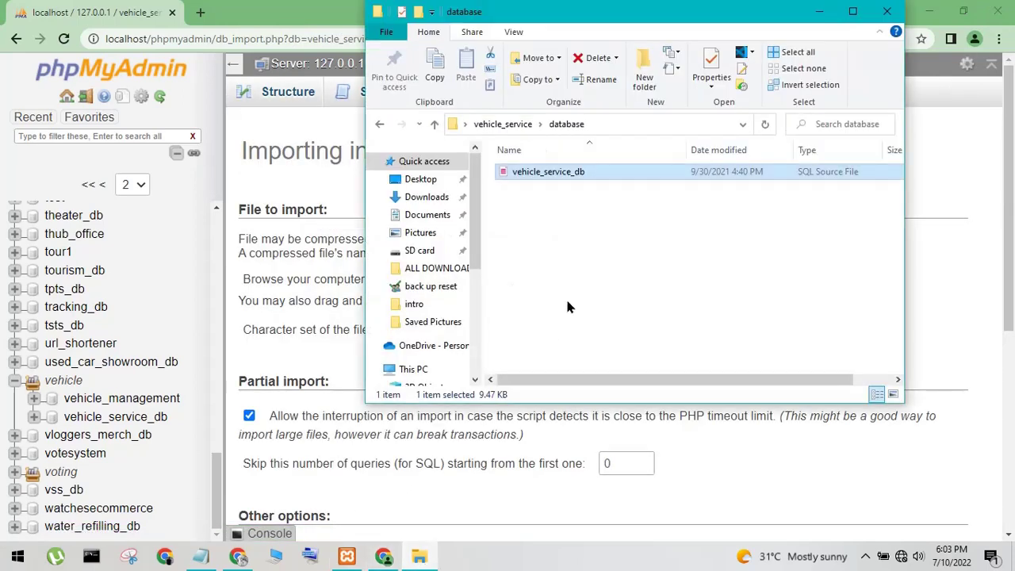
{"action": "left_click", "coordinate": [818, 11]}
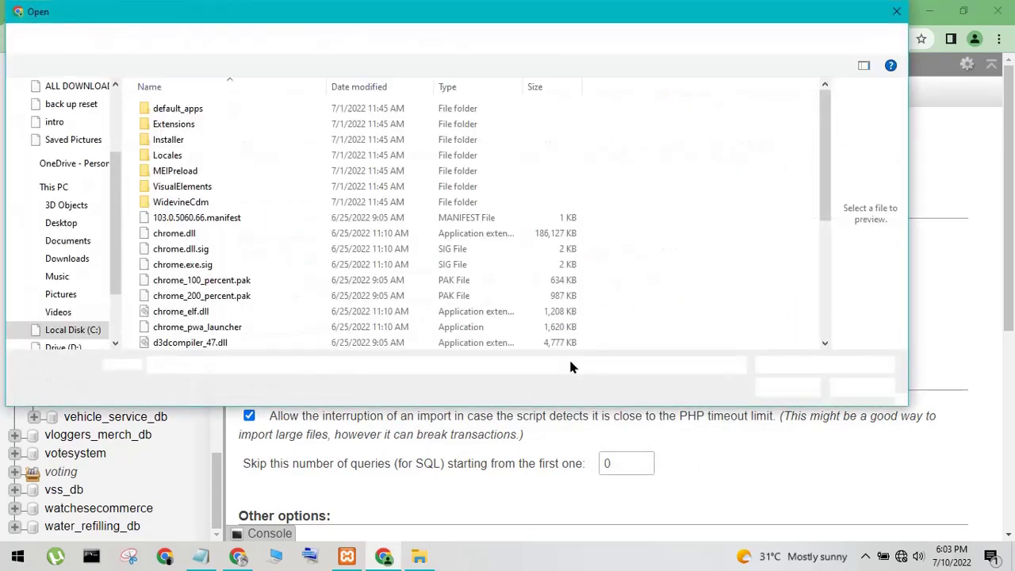
{"action": "left_click", "coordinate": [57, 224]}
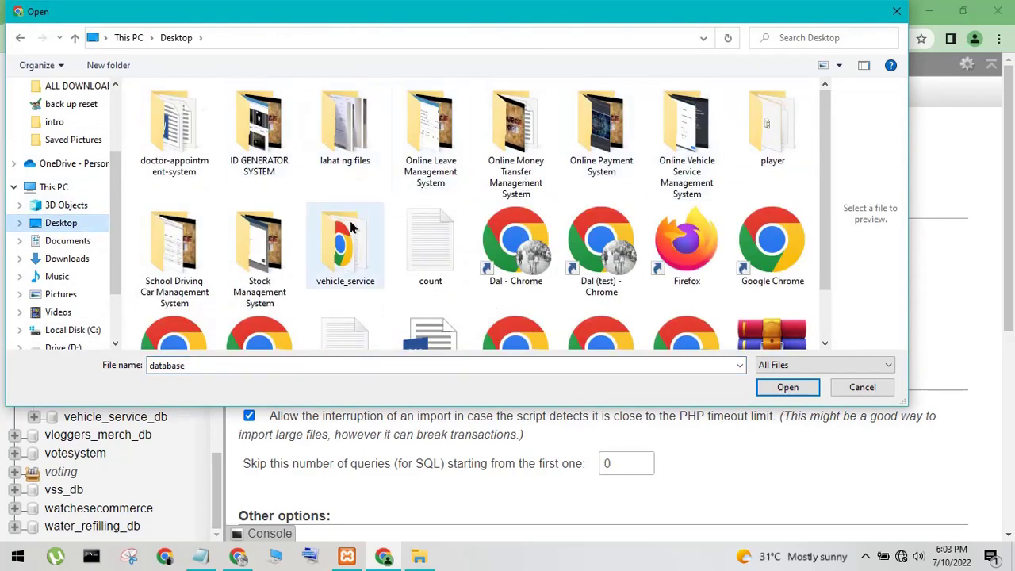
{"action": "double_click", "coordinate": [343, 260]}
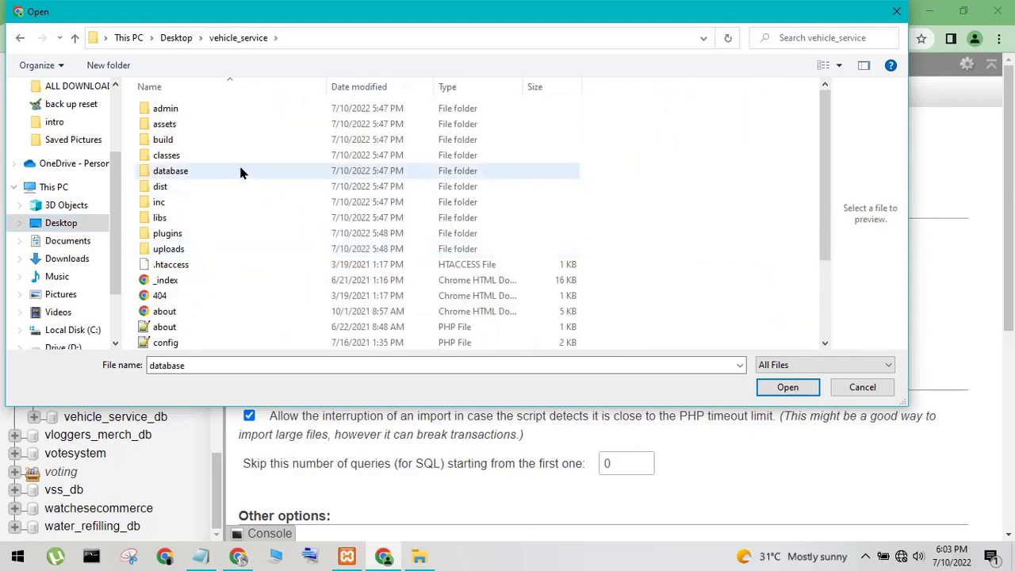
{"action": "double_click", "coordinate": [222, 172]}
{"action": "left_click", "coordinate": [184, 110]}
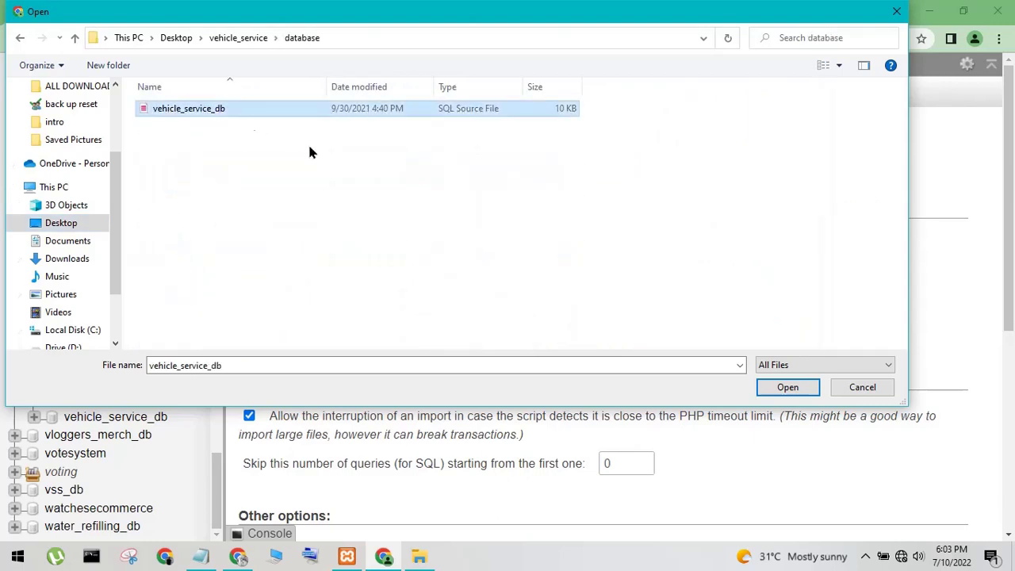
{"action": "left_click", "coordinate": [785, 389]}
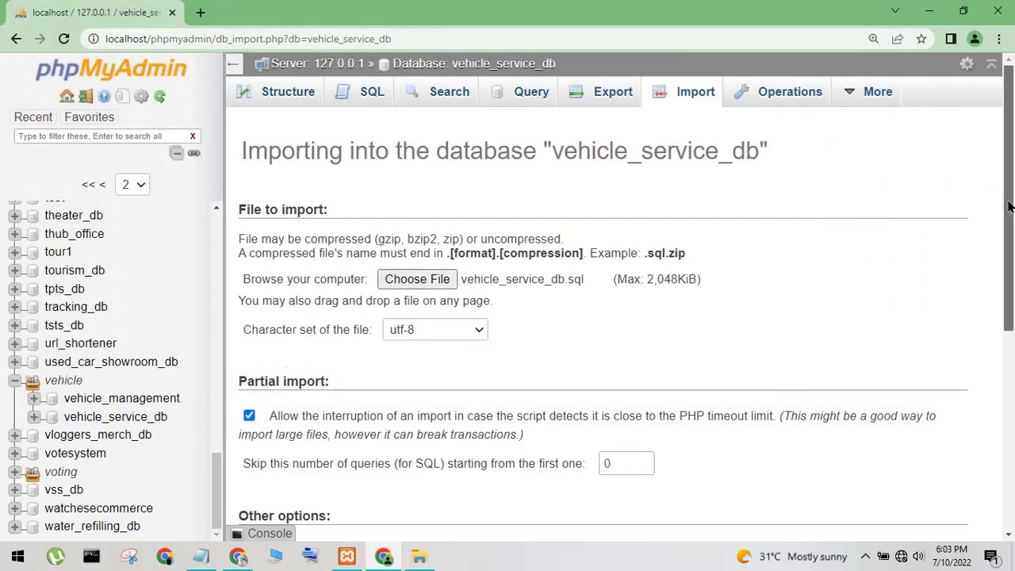
Run the vehicle_service_db.sql import, clearing the 'Wait to succes im' note while it completes
{"action": "scroll", "coordinate": [1009, 206], "scroll_direction": "down", "scroll_amount": 5}
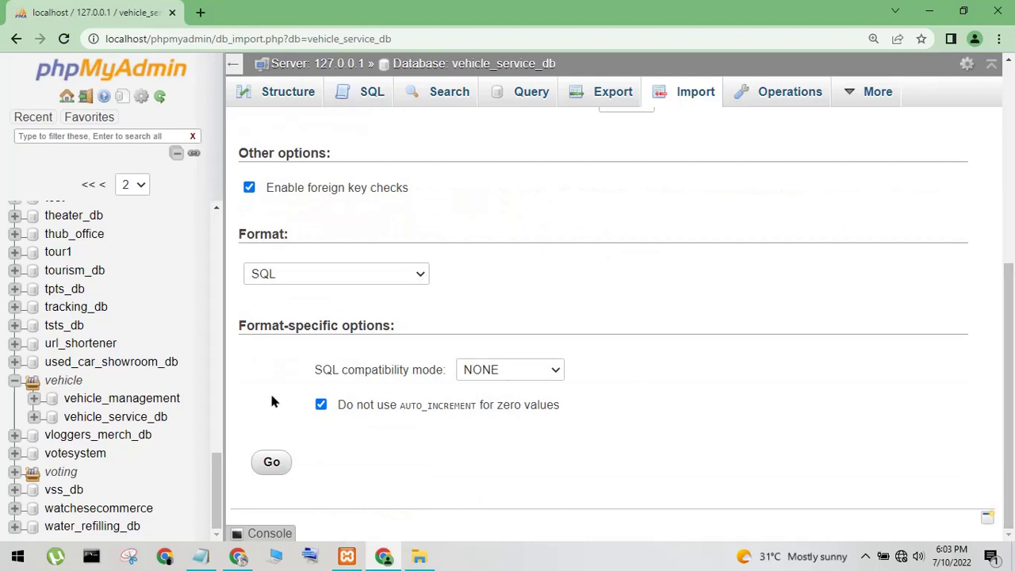
{"action": "left_click", "coordinate": [273, 464]}
{"action": "left_click", "coordinate": [200, 556]}
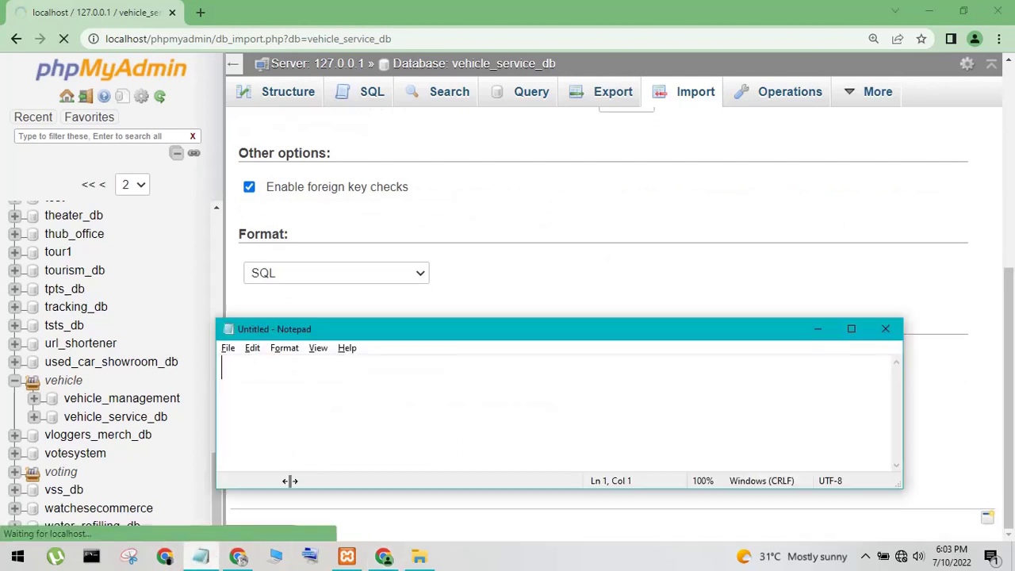
{"action": "type", "text": "W"}
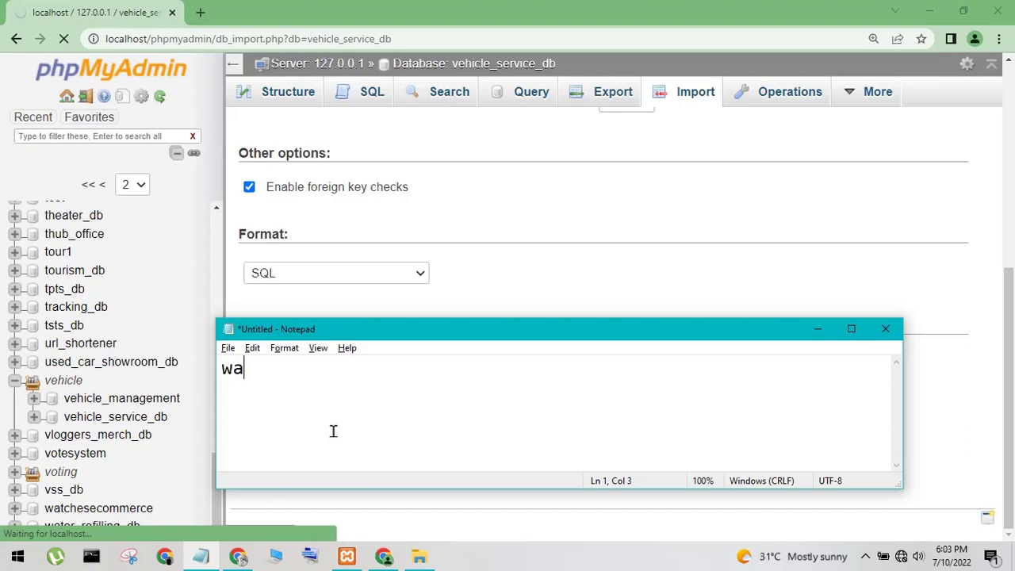
{"action": "type", "text": "ait to succes import"}
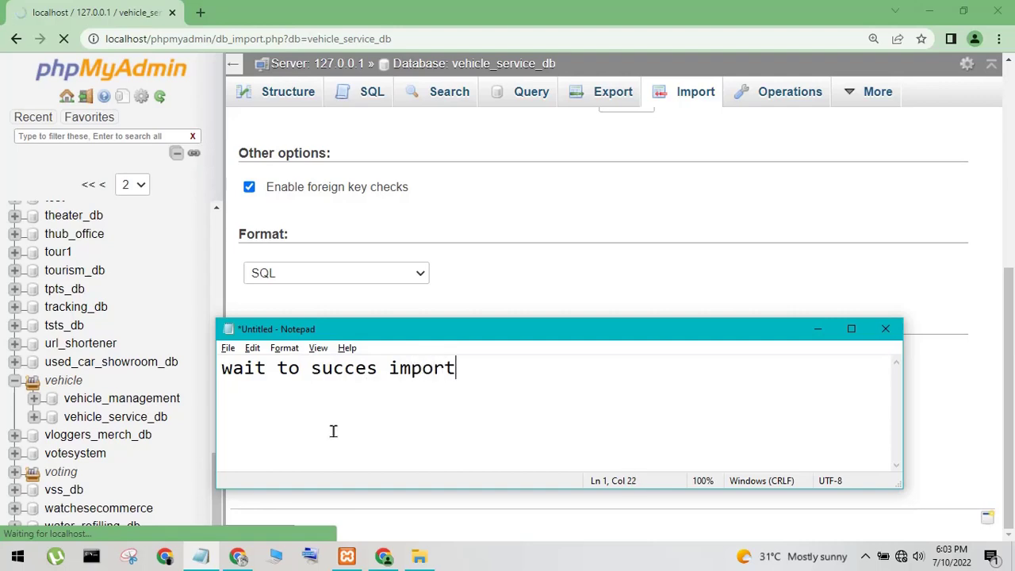
{"action": "key", "text": "ctrl+a"}
{"action": "key", "text": "BackSpace"}
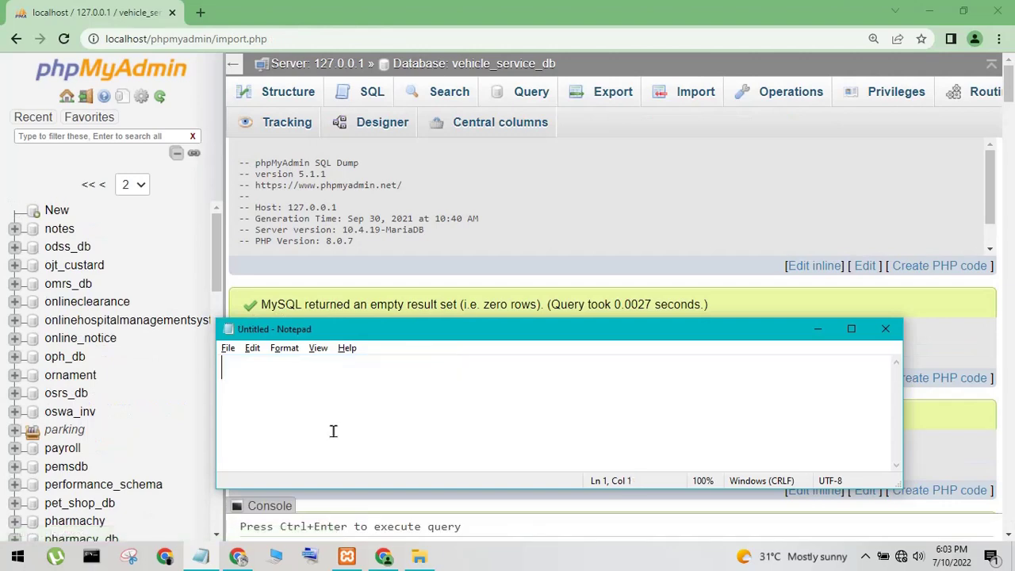
{"action": "left_click", "coordinate": [817, 328]}
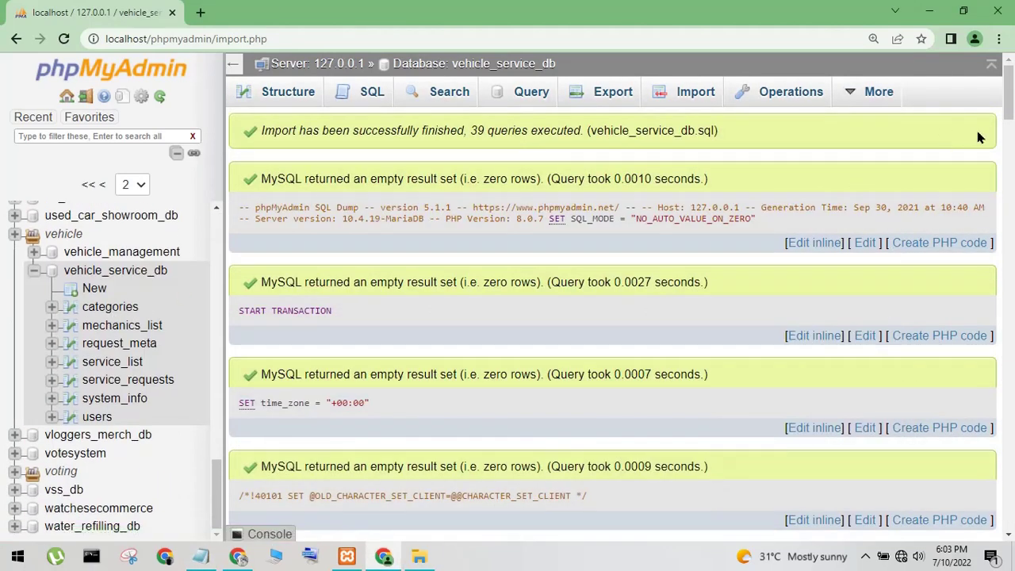
Browse the categories, request_meta, service_requests, system_info and users tables, then add a blank tab
{"action": "left_click_drag", "start_coordinate": [1012, 115], "coordinate": [1010, 531]}
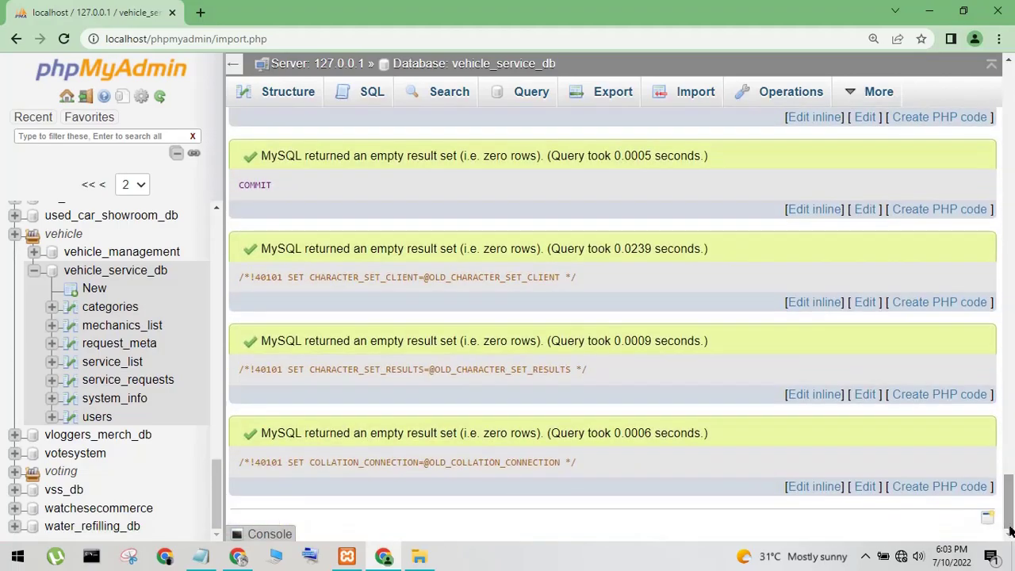
{"action": "left_click", "coordinate": [94, 309]}
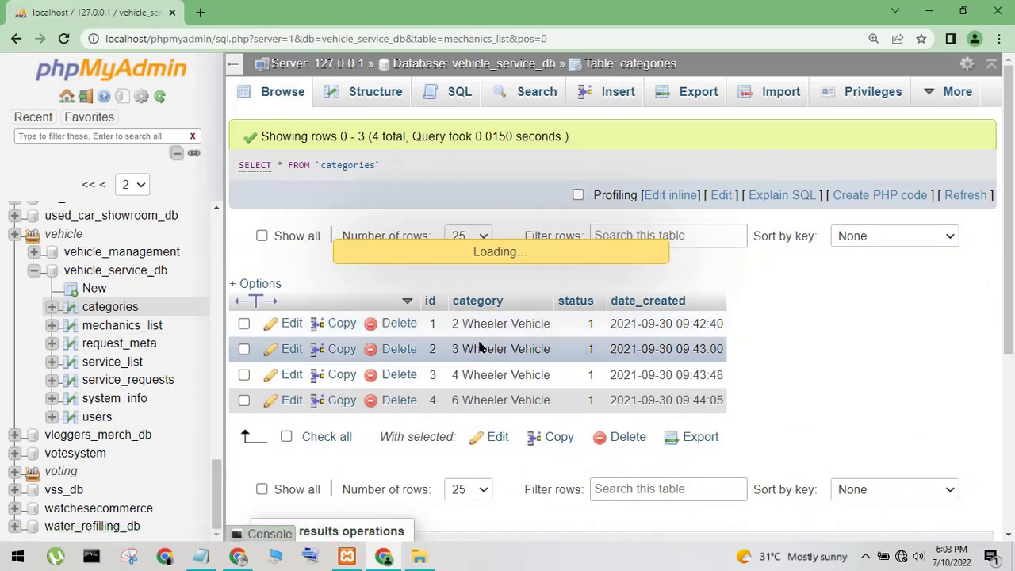
{"action": "left_click", "coordinate": [111, 344]}
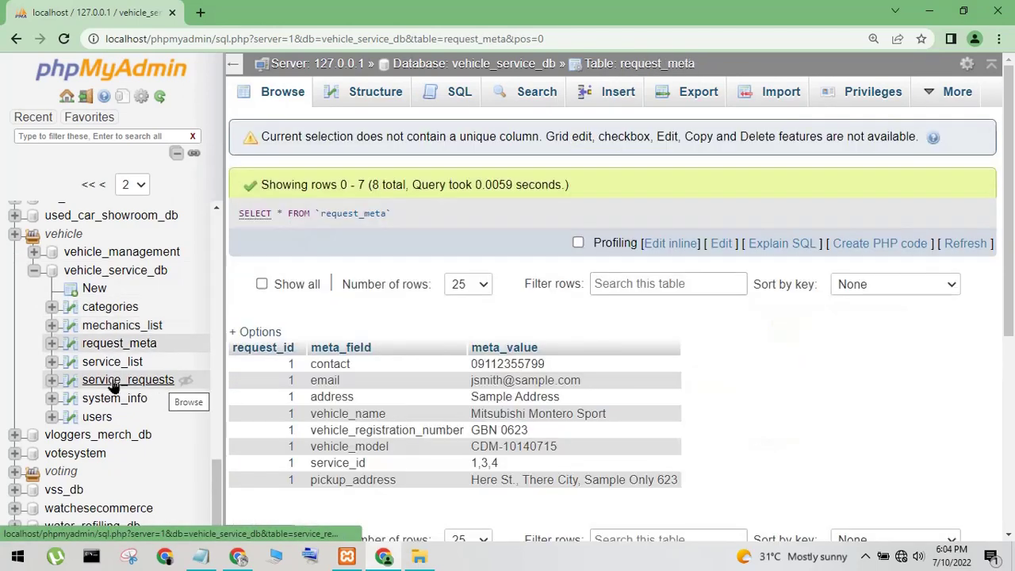
{"action": "left_click", "coordinate": [121, 384]}
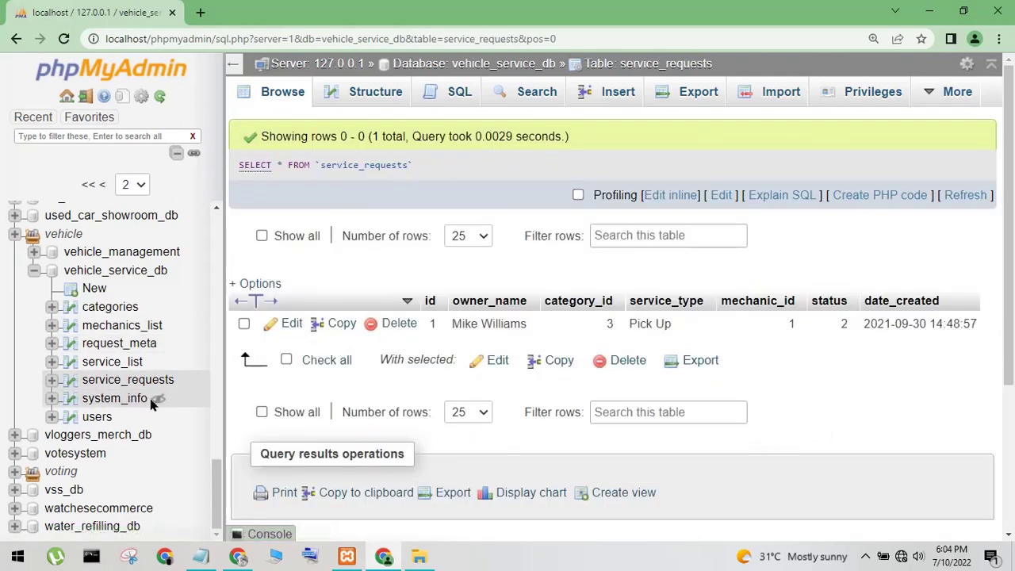
{"action": "left_click", "coordinate": [134, 398]}
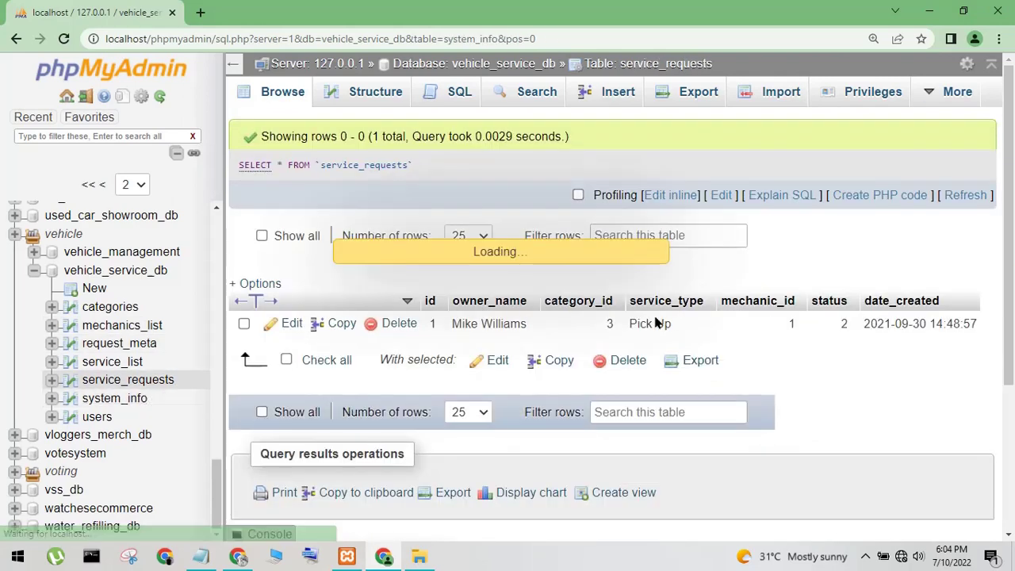
{"action": "left_click", "coordinate": [99, 416]}
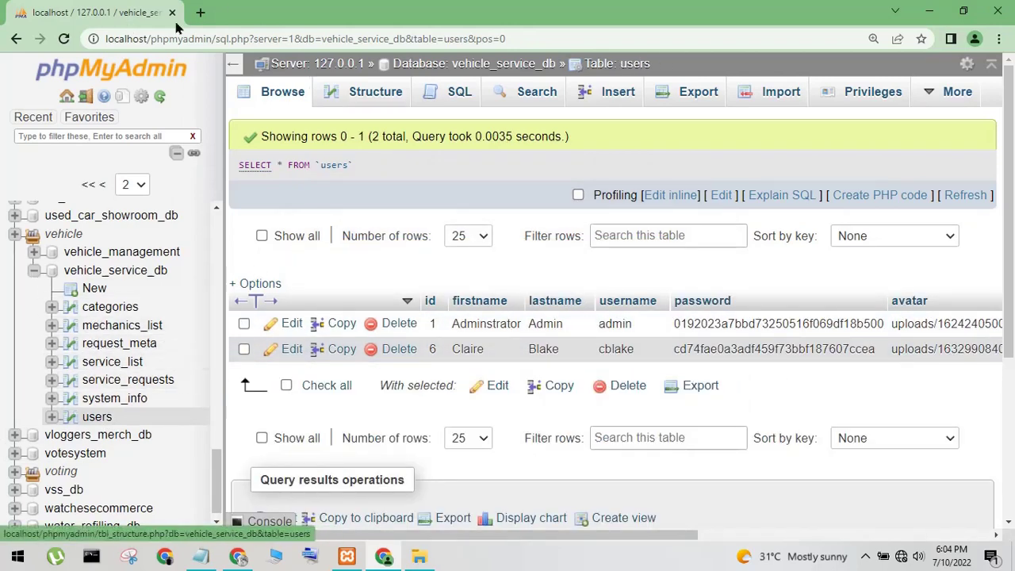
{"action": "left_click", "coordinate": [202, 14]}
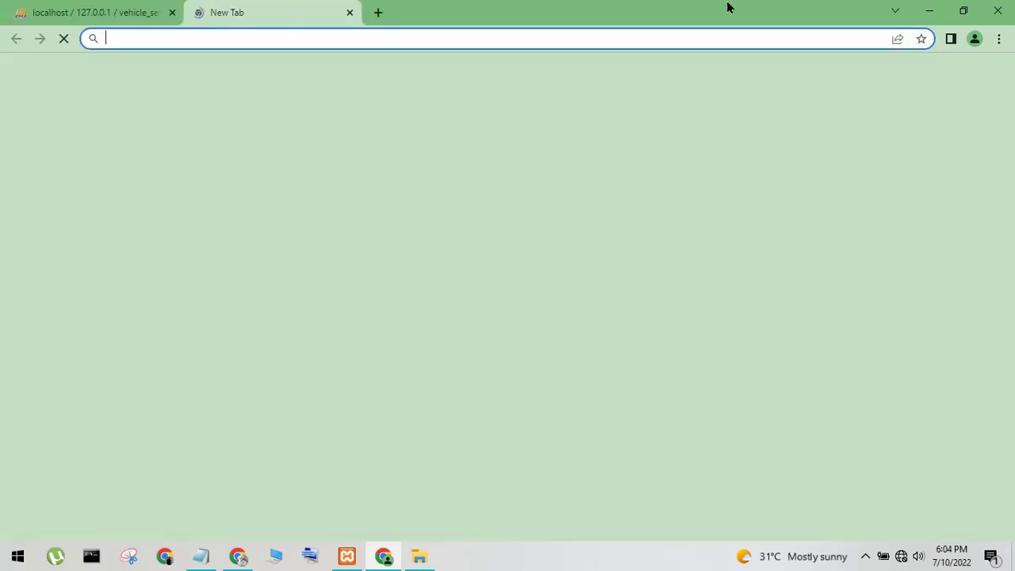
Minimize Chrome, empty the 'my xampp install in drive' note and minimize Notepad
{"action": "left_click", "coordinate": [925, 13]}
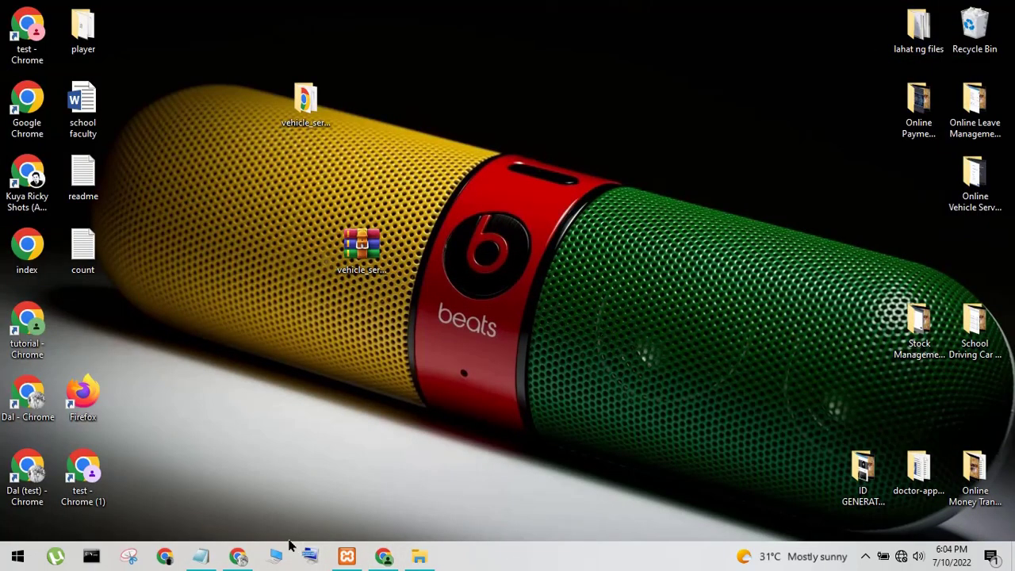
{"action": "left_click", "coordinate": [200, 555]}
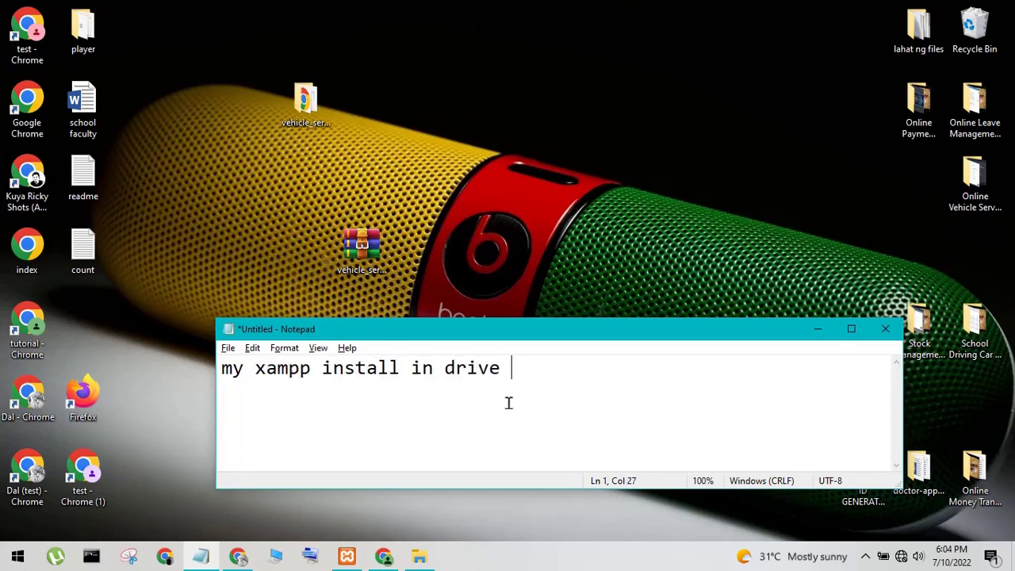
{"action": "key", "text": "ctrl+a"}
{"action": "key", "text": "Delete"}
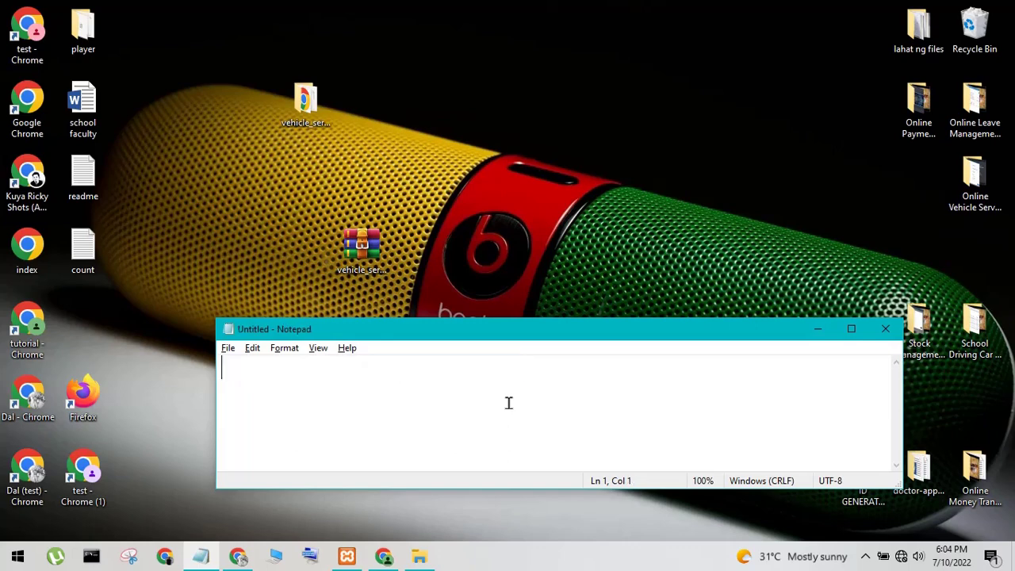
{"action": "left_click", "coordinate": [305, 103]}
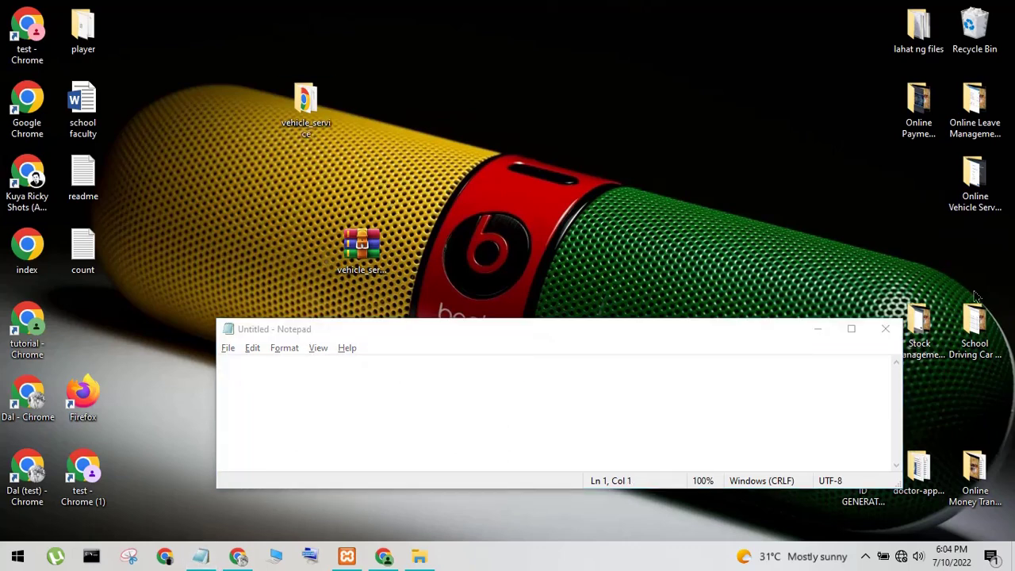
{"action": "left_click", "coordinate": [818, 329]}
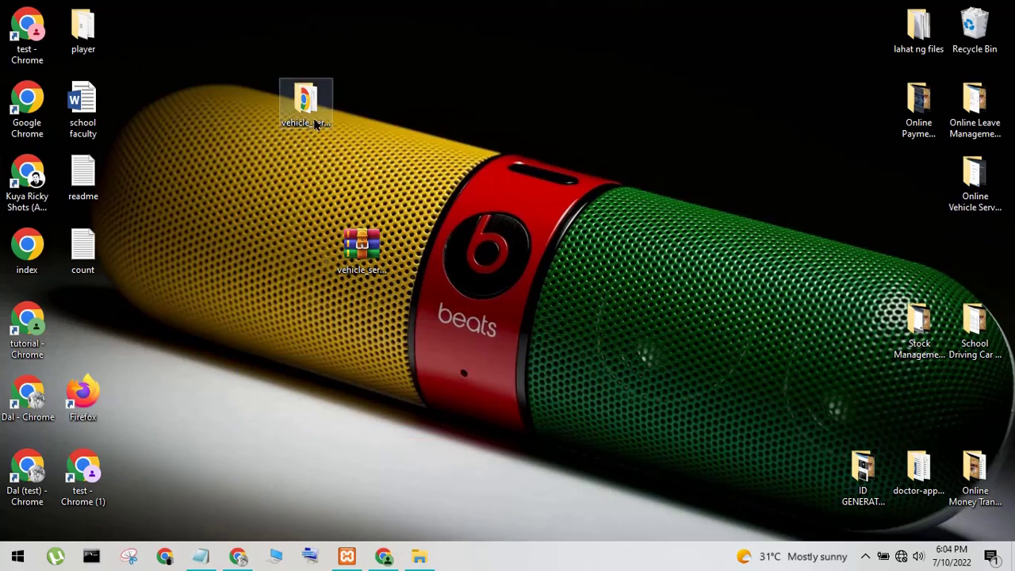
Copy the vehicle_service folder from the desktop
{"action": "right_click", "coordinate": [318, 122]}
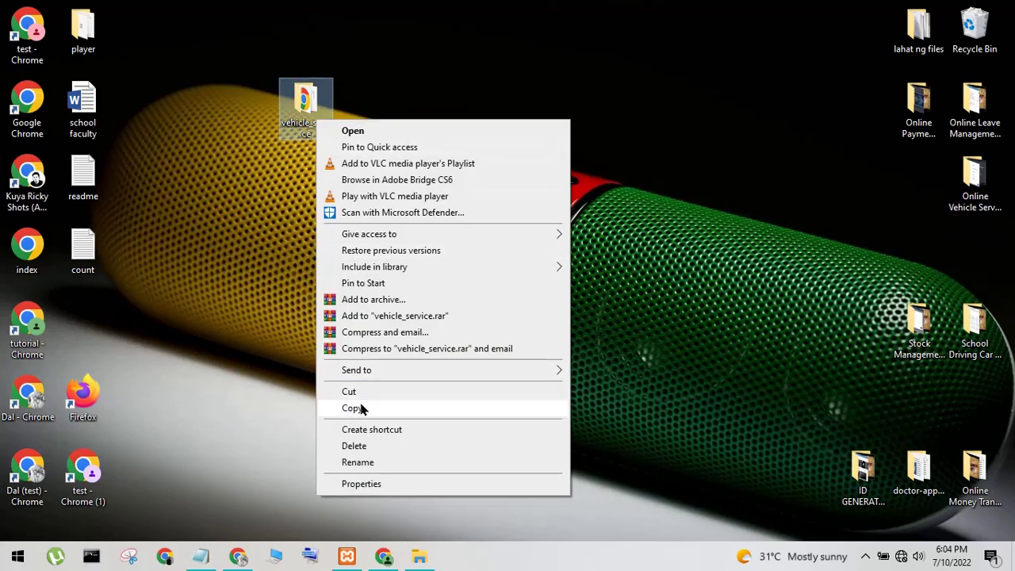
{"action": "left_click", "coordinate": [355, 408]}
{"action": "left_click", "coordinate": [593, 237]}
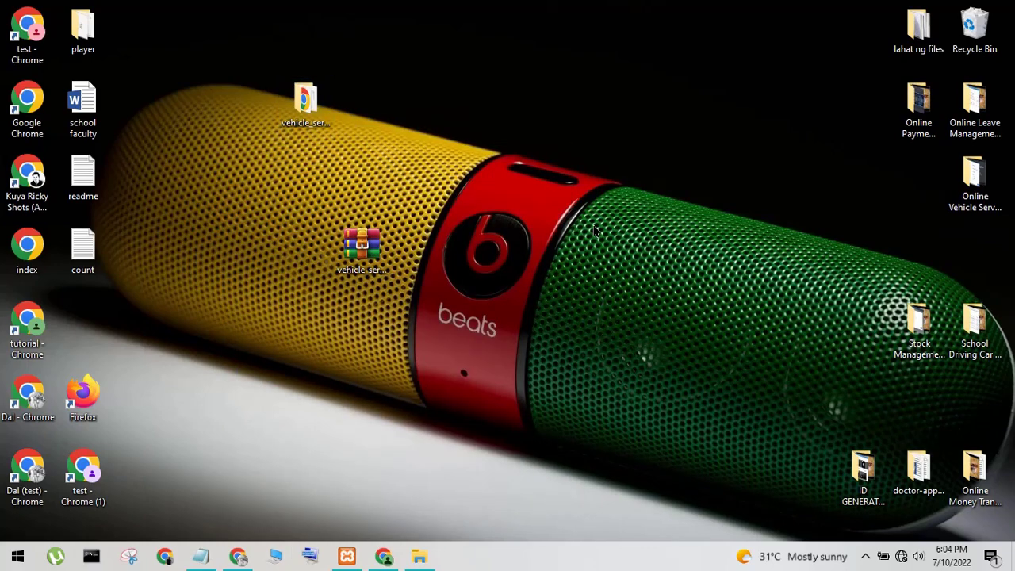
Paste vehicle_service into E:\1xampp\htdocs
{"action": "key", "text": "super+e"}
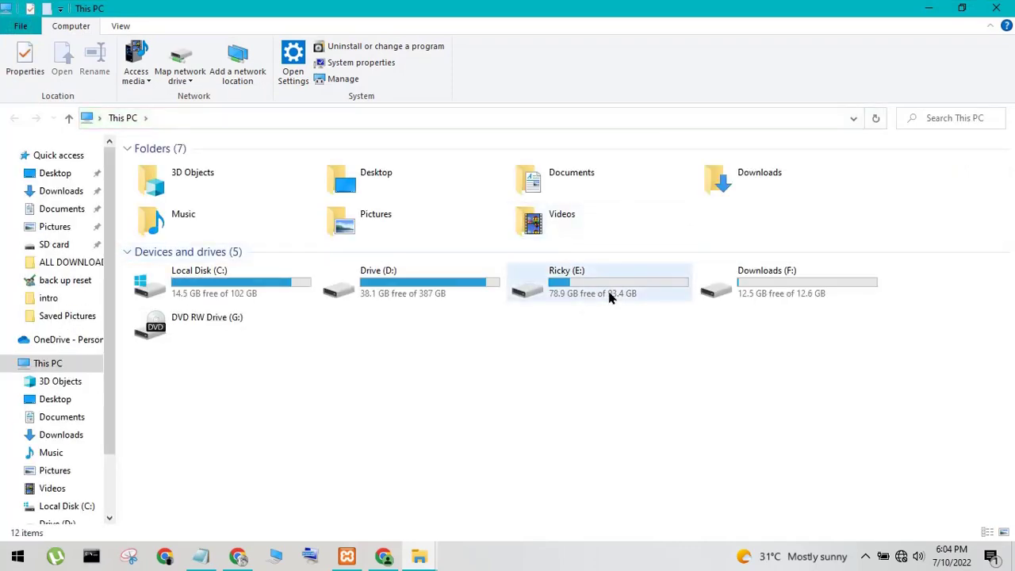
{"action": "left_click", "coordinate": [611, 297]}
{"action": "double_click", "coordinate": [611, 297]}
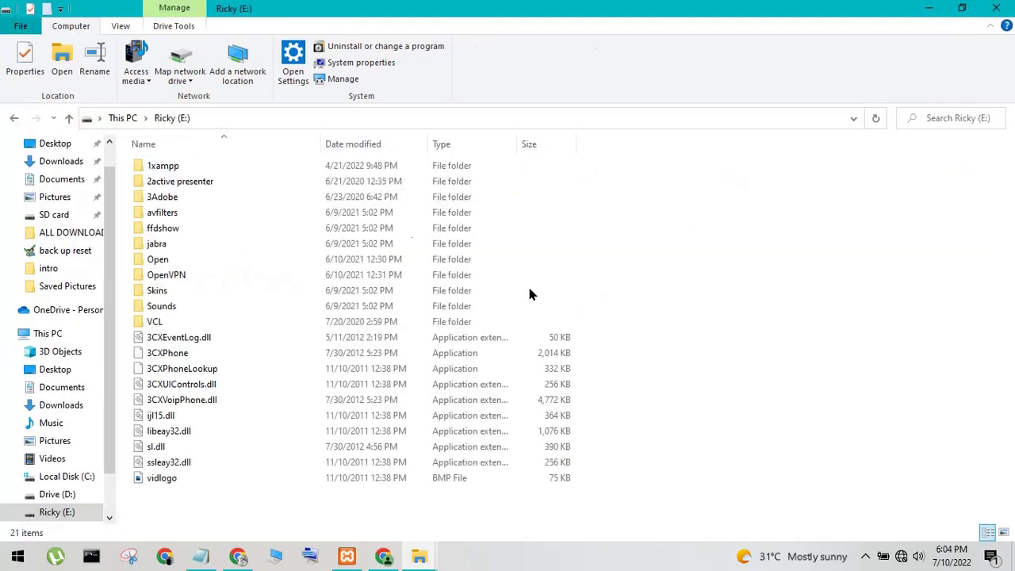
{"action": "double_click", "coordinate": [235, 166]}
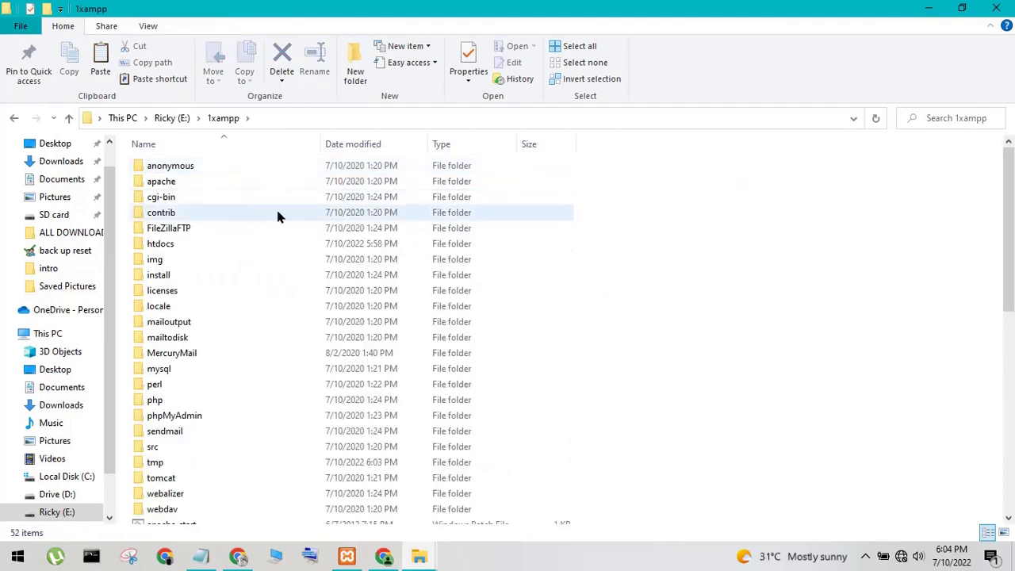
{"action": "double_click", "coordinate": [198, 246]}
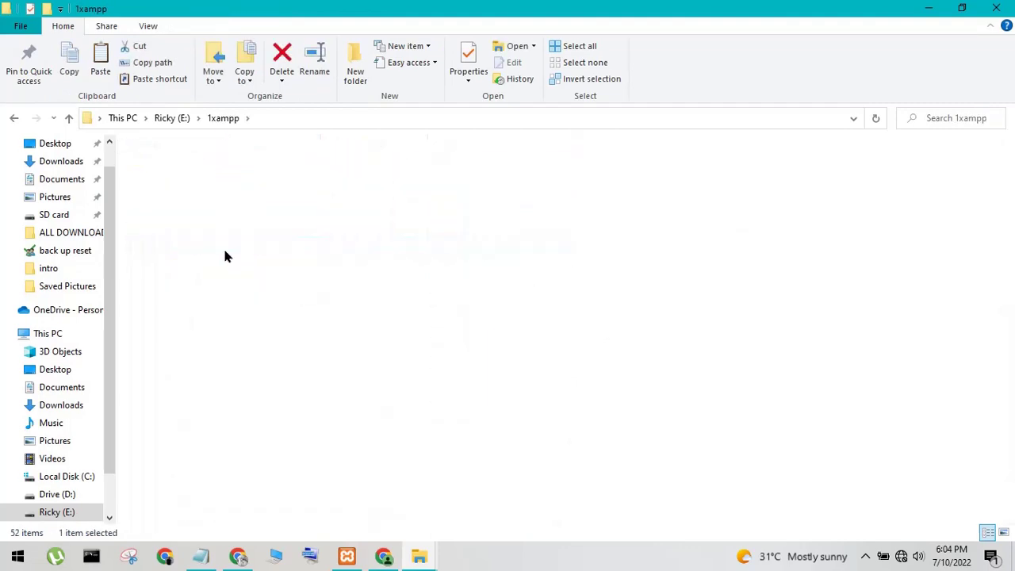
{"action": "right_click", "coordinate": [766, 302]}
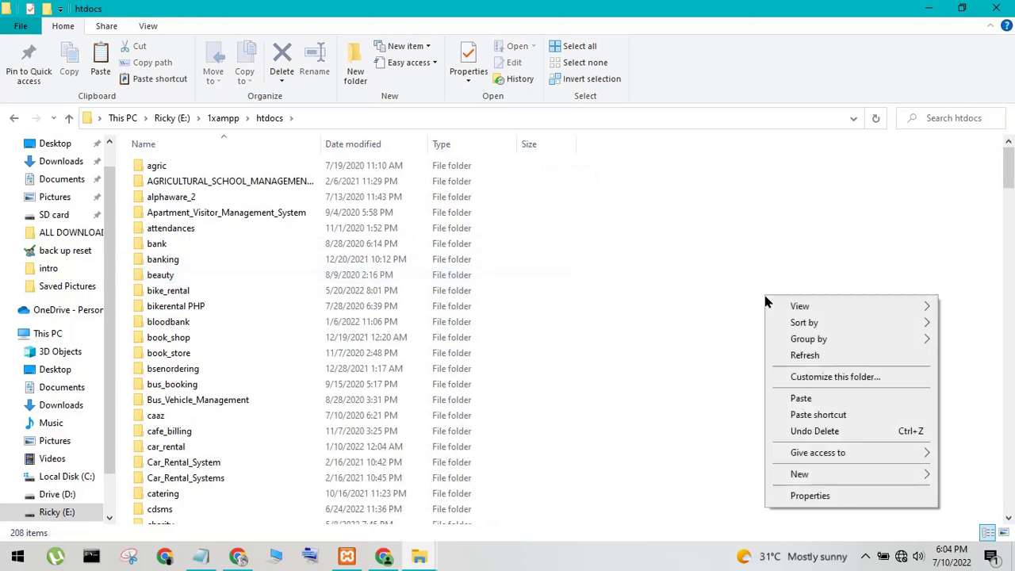
{"action": "left_click", "coordinate": [802, 401]}
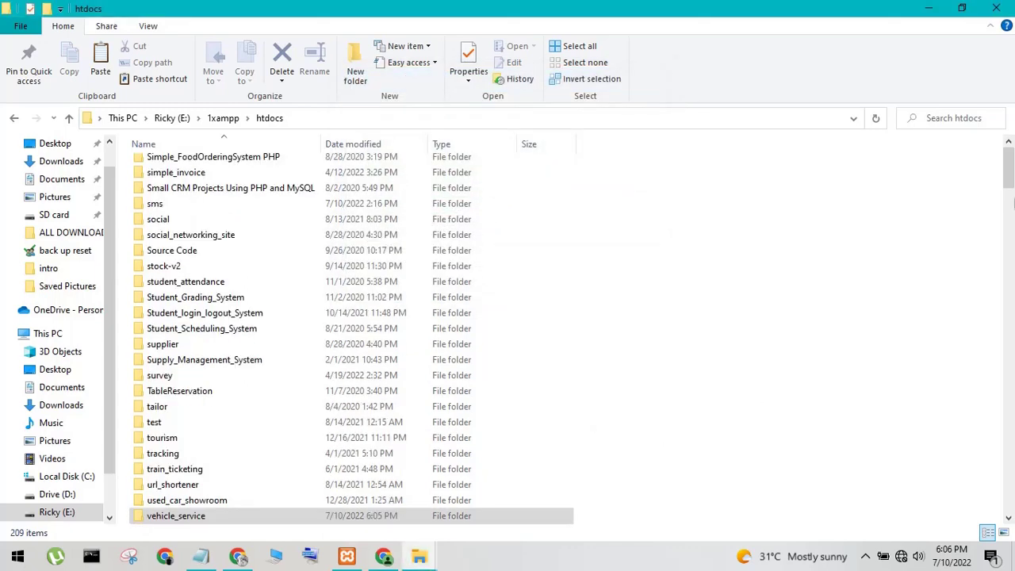
Open the pasted vehicle_service folder inside htdocs
{"action": "left_click", "coordinate": [1011, 182]}
{"action": "left_click", "coordinate": [1013, 213]}
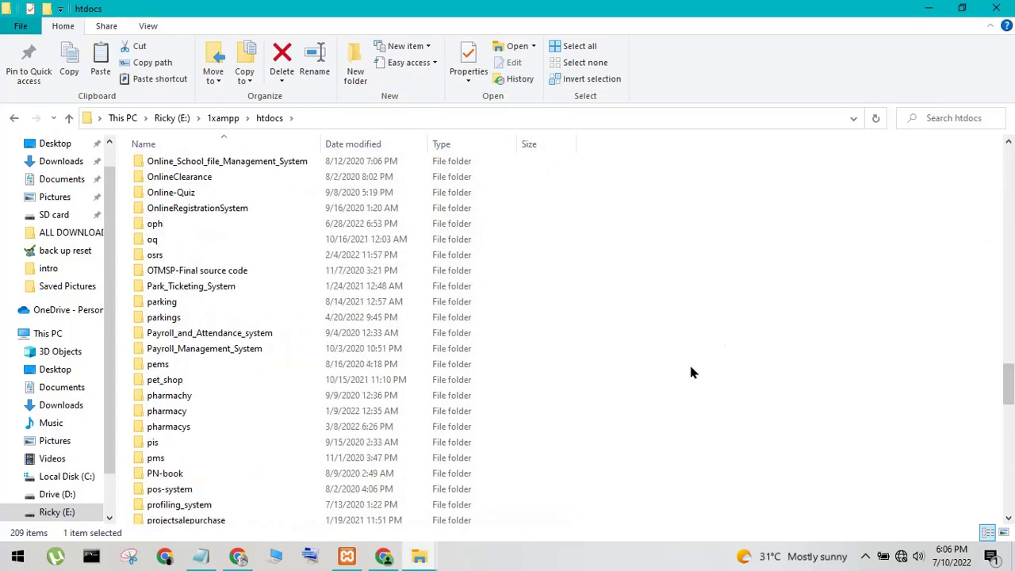
{"action": "scroll", "coordinate": [690, 371], "scroll_direction": "down", "scroll_amount": 10}
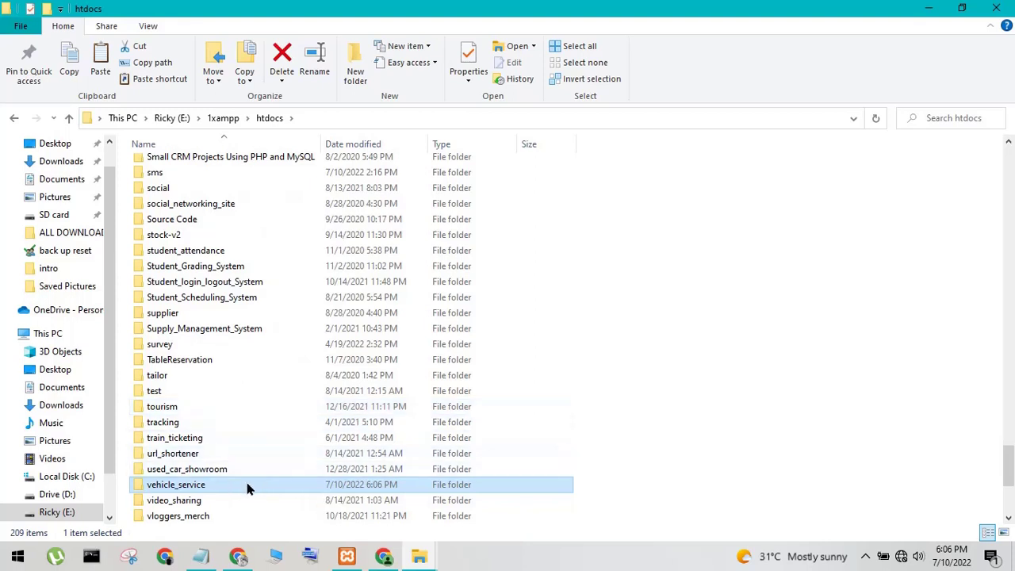
{"action": "double_click", "coordinate": [246, 491]}
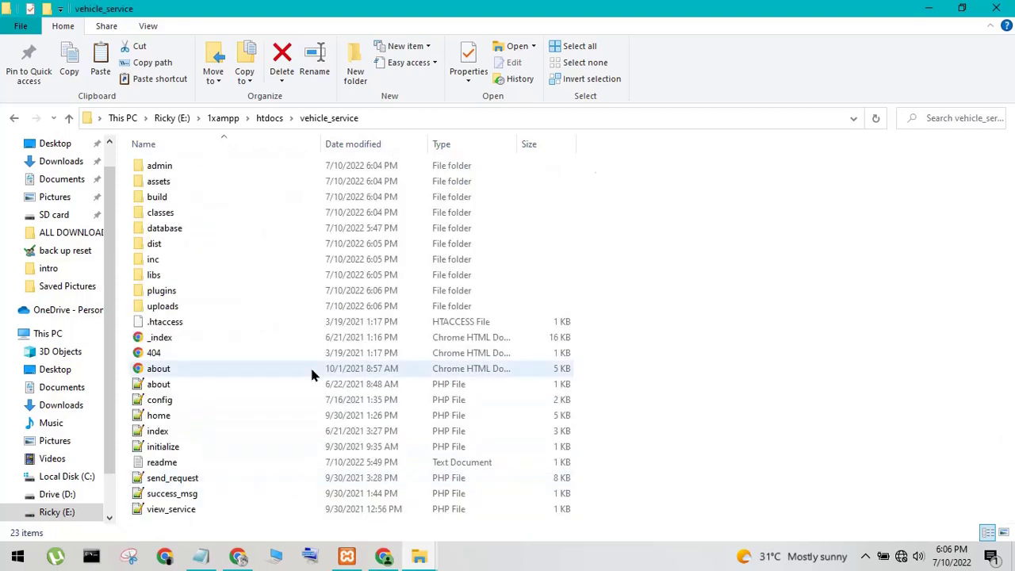
Copy the vehicle_service folder path from the address bar and return to the blank Chrome tab
{"action": "left_click", "coordinate": [407, 118]}
{"action": "right_click", "coordinate": [171, 119]}
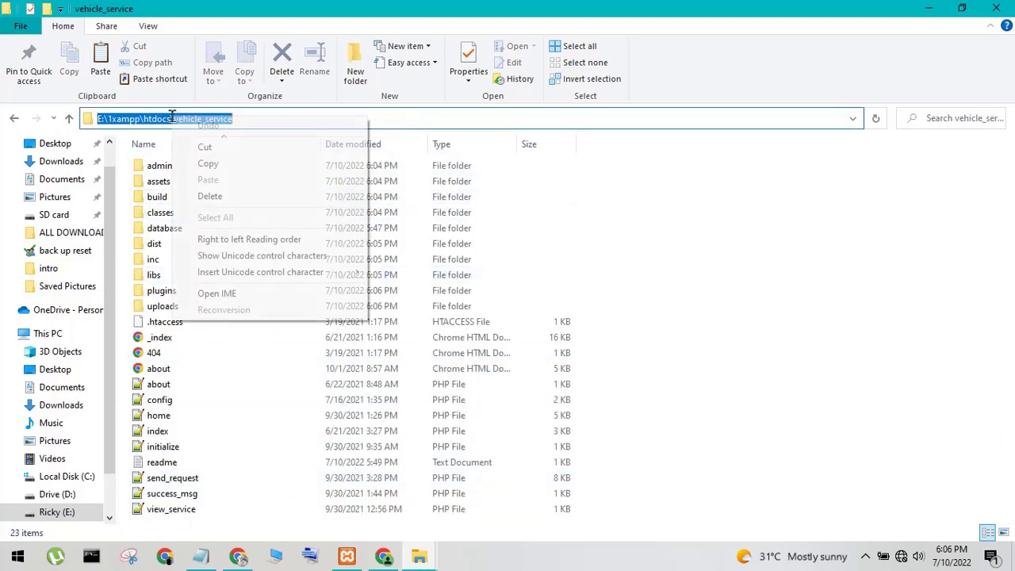
{"action": "left_click", "coordinate": [209, 163]}
{"action": "left_click", "coordinate": [381, 559]}
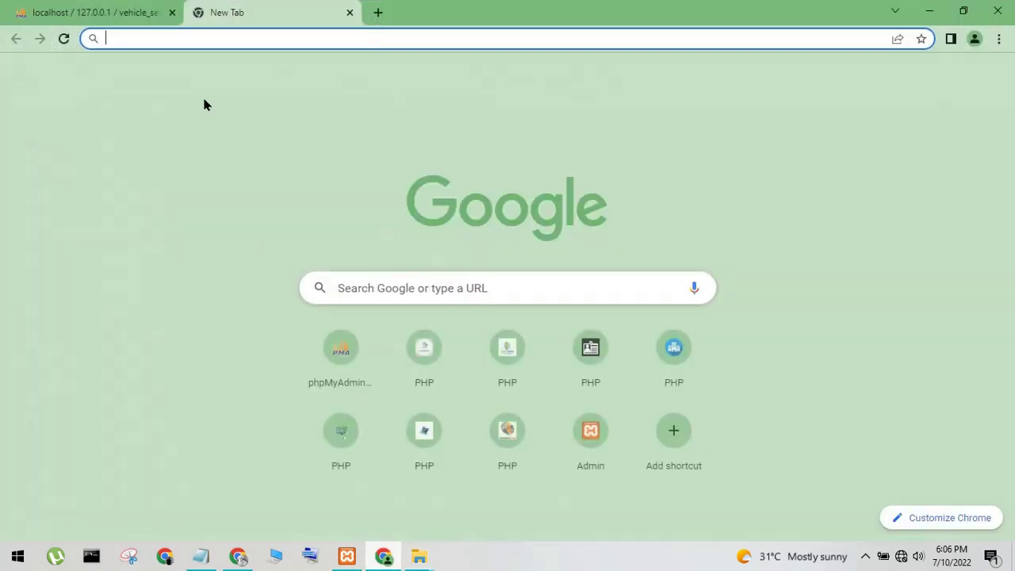
Load localhost/vehicle_service by pasting the folder path and replacing E:\1xampp\htdocs with localhost
{"action": "right_click", "coordinate": [148, 38]}
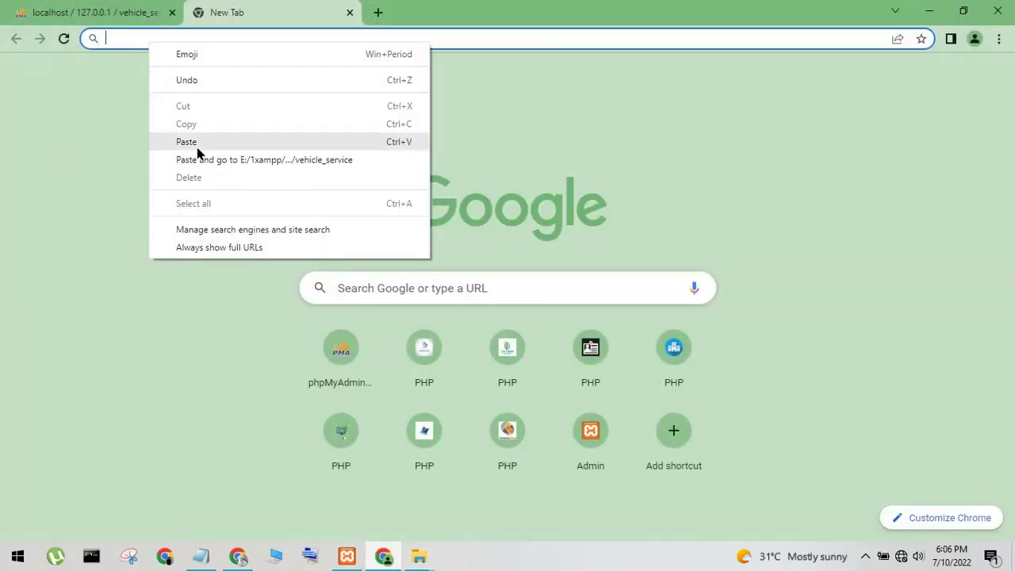
{"action": "left_click", "coordinate": [190, 142]}
{"action": "left_click_drag", "start_coordinate": [196, 40], "coordinate": [62, 72]}
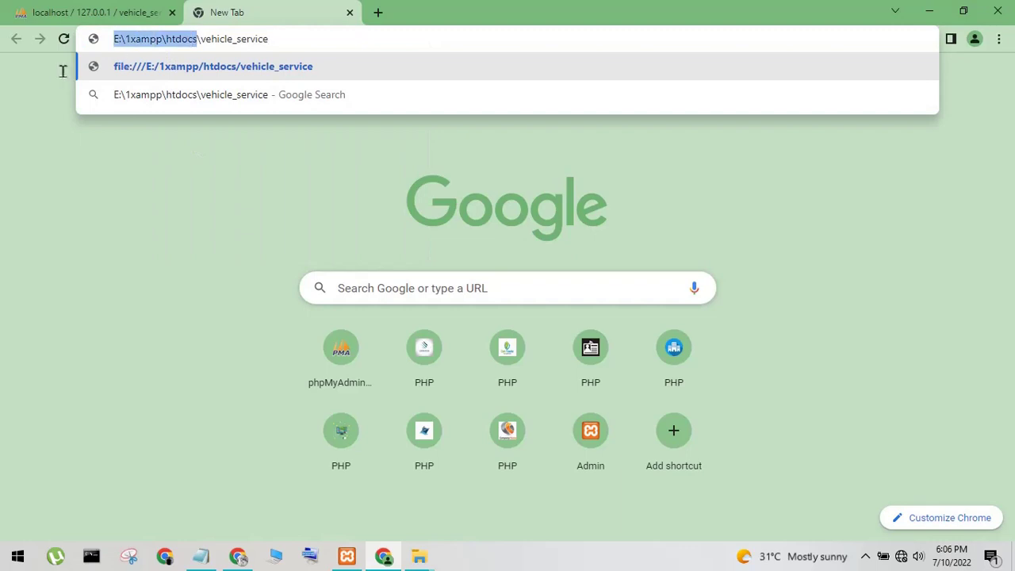
{"action": "key", "text": "BackSpace"}
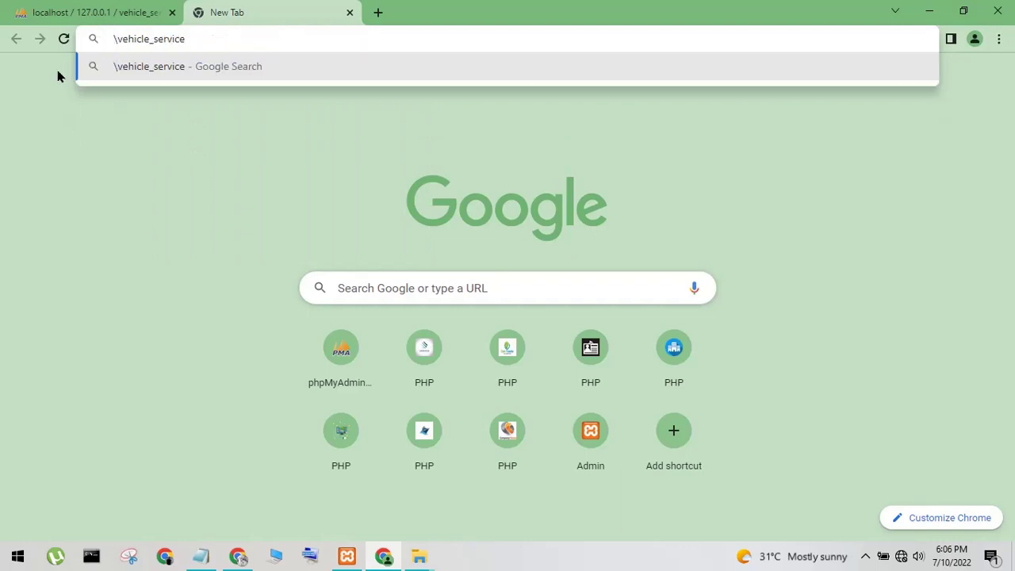
{"action": "type", "text": "localhost"}
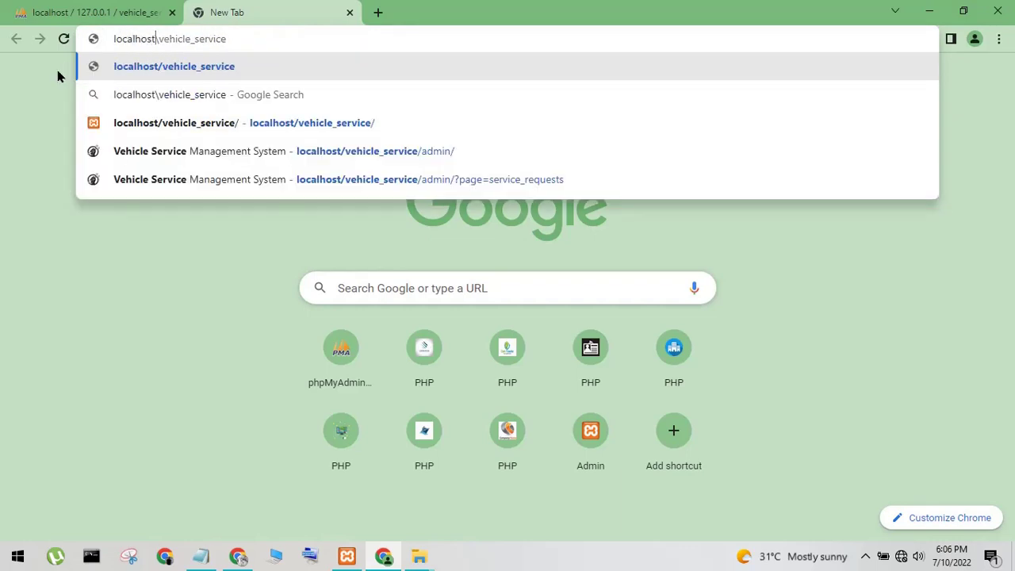
{"action": "key", "text": "Return"}
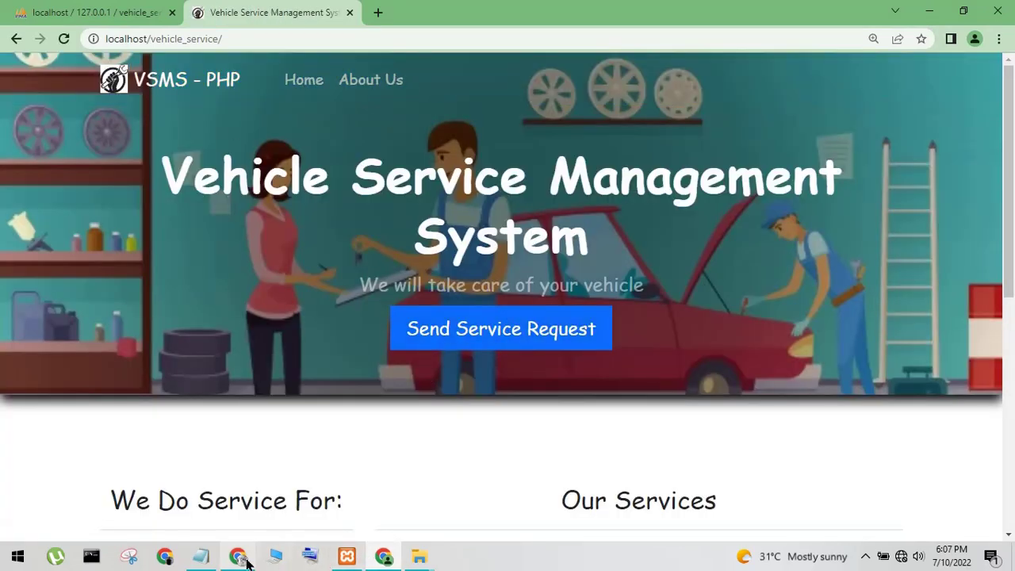
Draft a Notepad note starting 'also you cant try another', then undo it to clear the note
{"action": "left_click", "coordinate": [201, 556]}
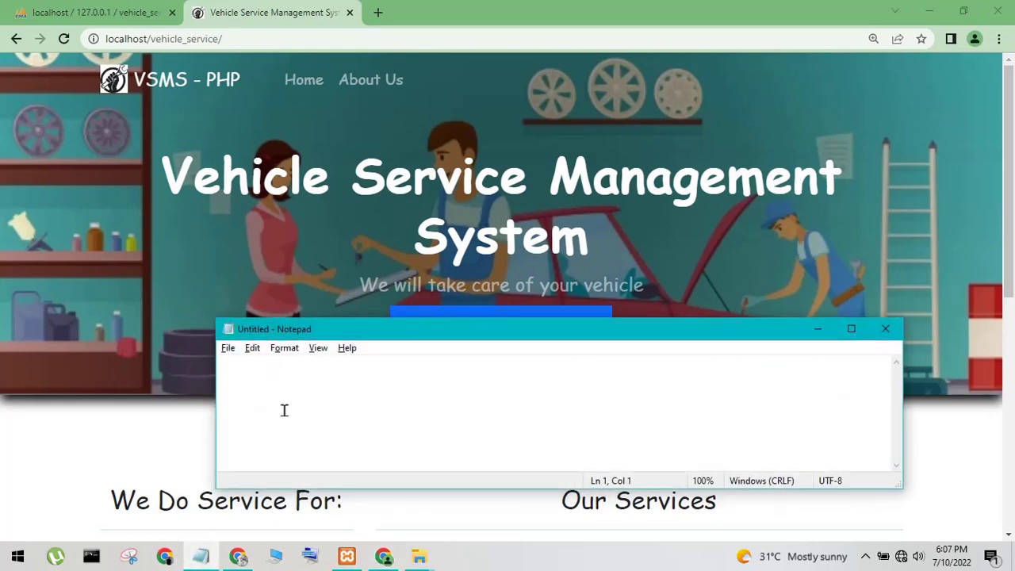
{"action": "type", "text": "also try"}
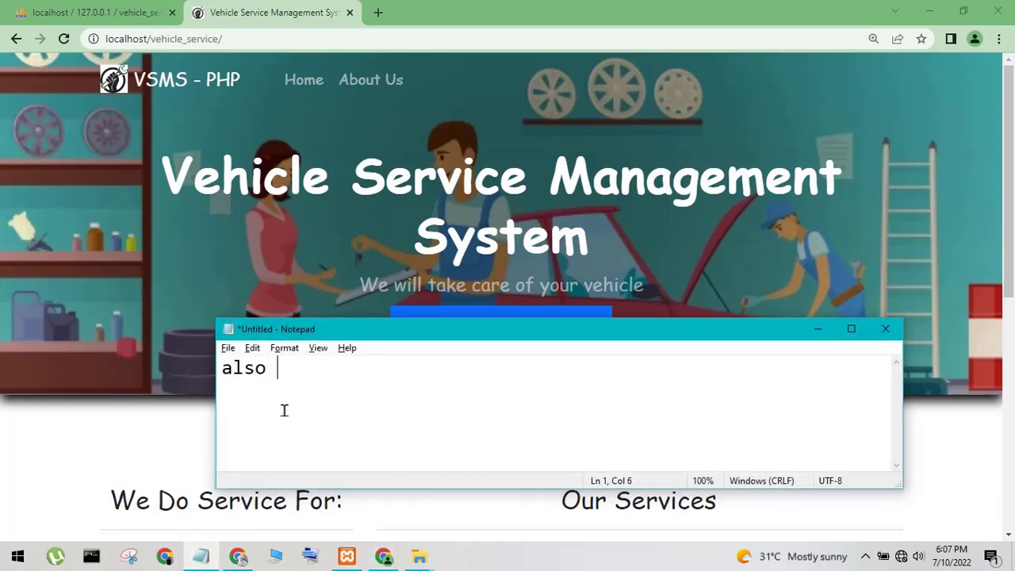
{"action": "key", "text": "BackSpace"}
{"action": "key", "text": "BackSpace"}
{"action": "type", "text": "yu"}
{"action": "key", "text": "BackSpace"}
{"action": "type", "text": "ou cant"}
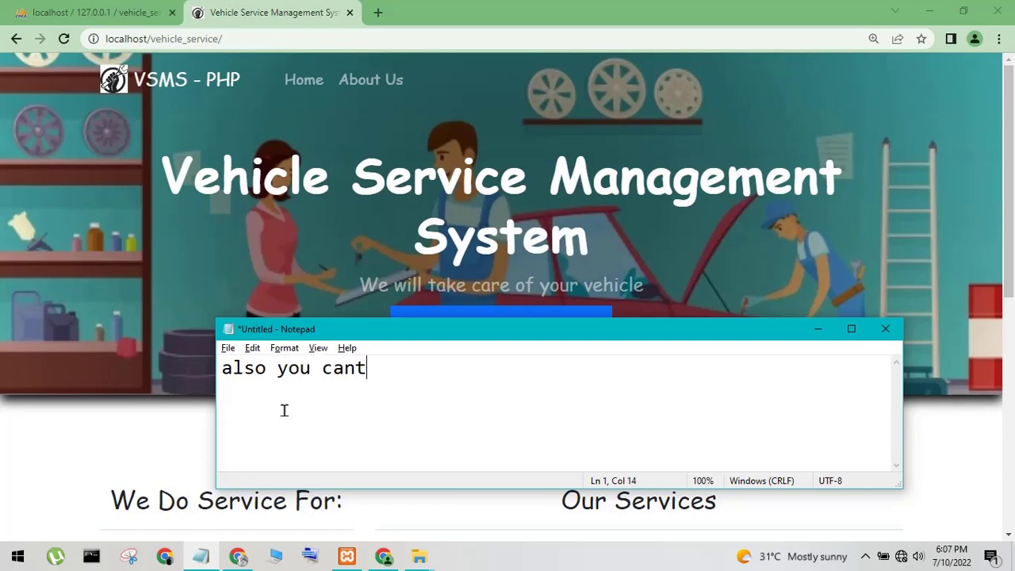
{"action": "key", "text": "BackSpace"}
{"action": "type", "text": "try anothe"}
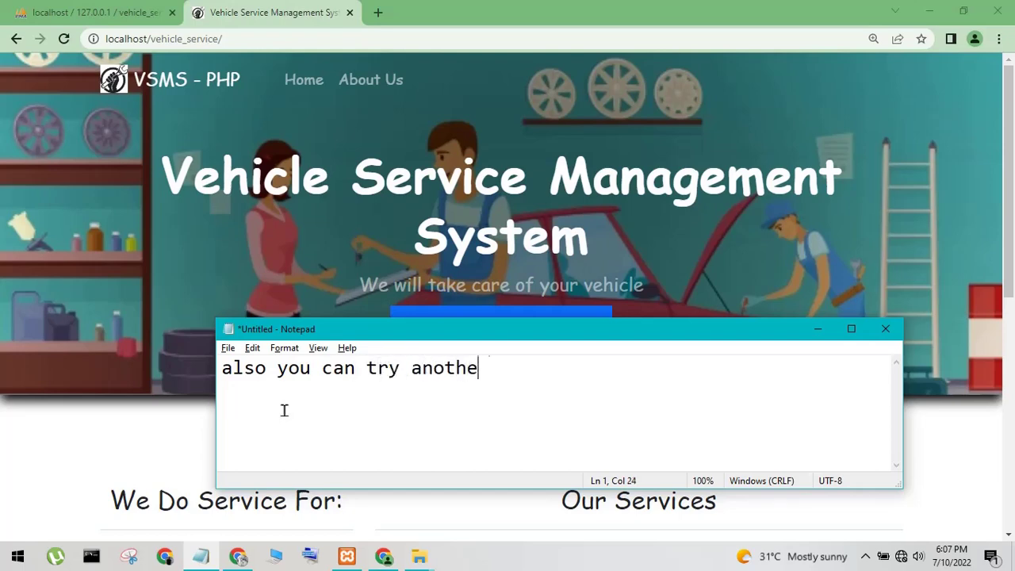
{"action": "type", "text": "r a=wa=="}
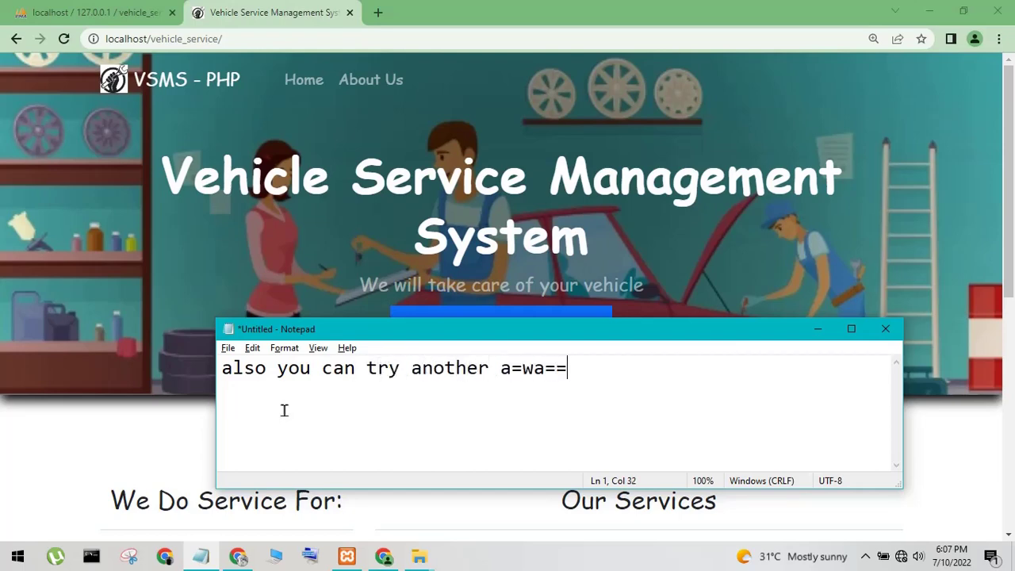
{"action": "key", "text": "BackSpace"}
{"action": "key", "text": "BackSpace"}
{"action": "key", "text": "BackSpace"}
{"action": "key", "text": "BackSpace"}
{"action": "key", "text": "BackSpace"}
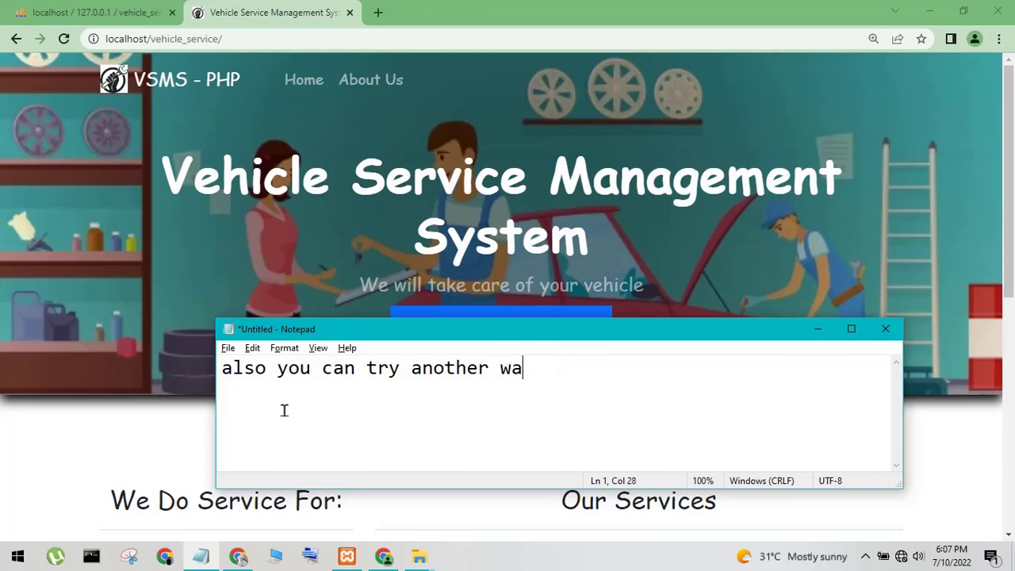
{"action": "key", "text": "ctrl+z"}
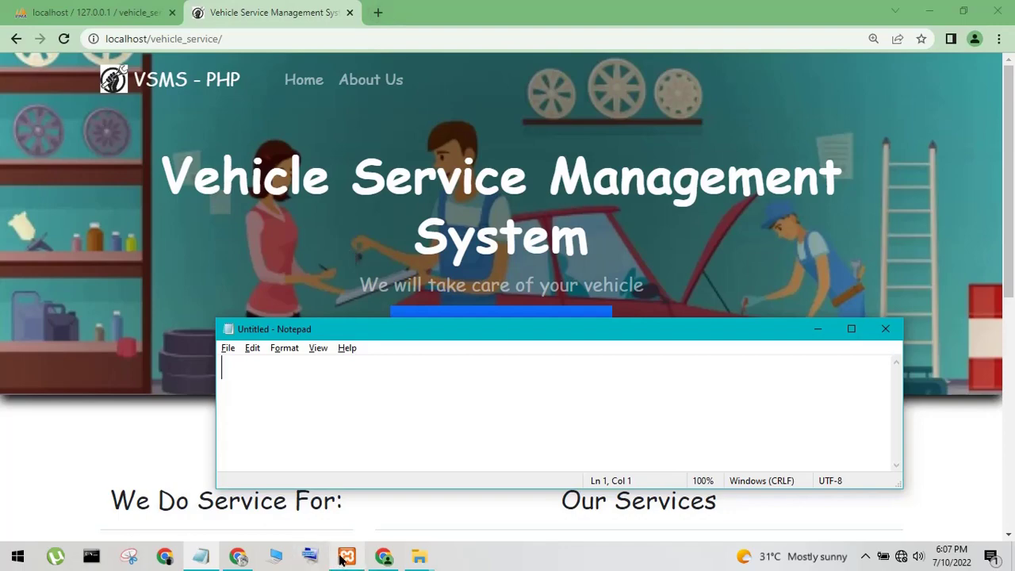
Open the admin folder's index file in Notepad++
{"action": "left_click", "coordinate": [428, 562]}
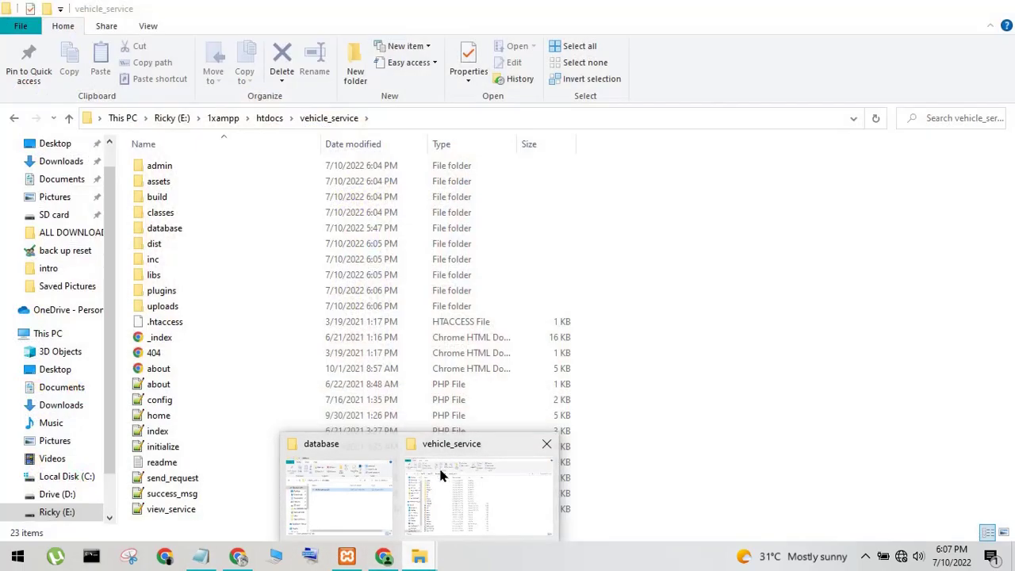
{"action": "left_click", "coordinate": [439, 466]}
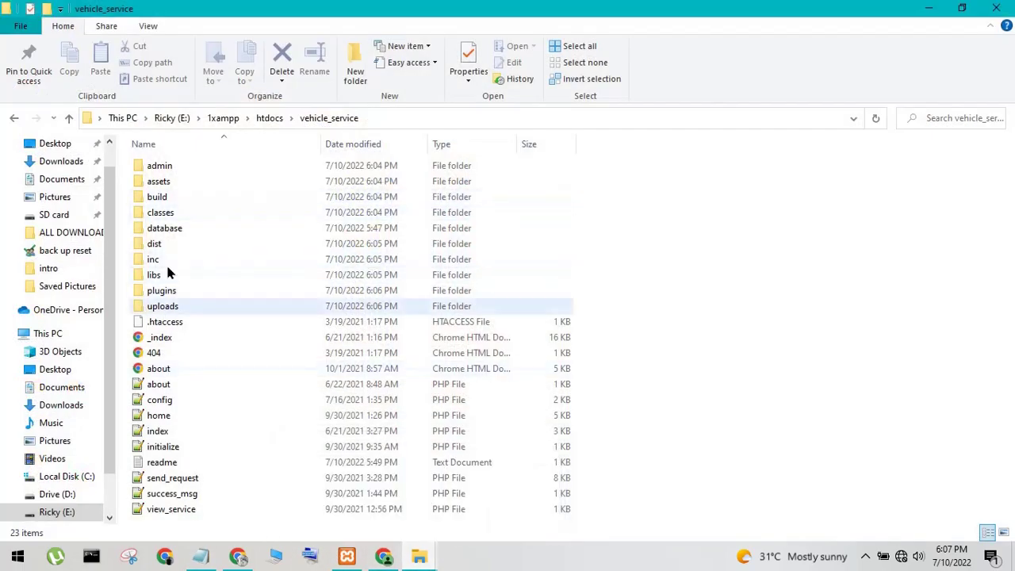
{"action": "double_click", "coordinate": [181, 167]}
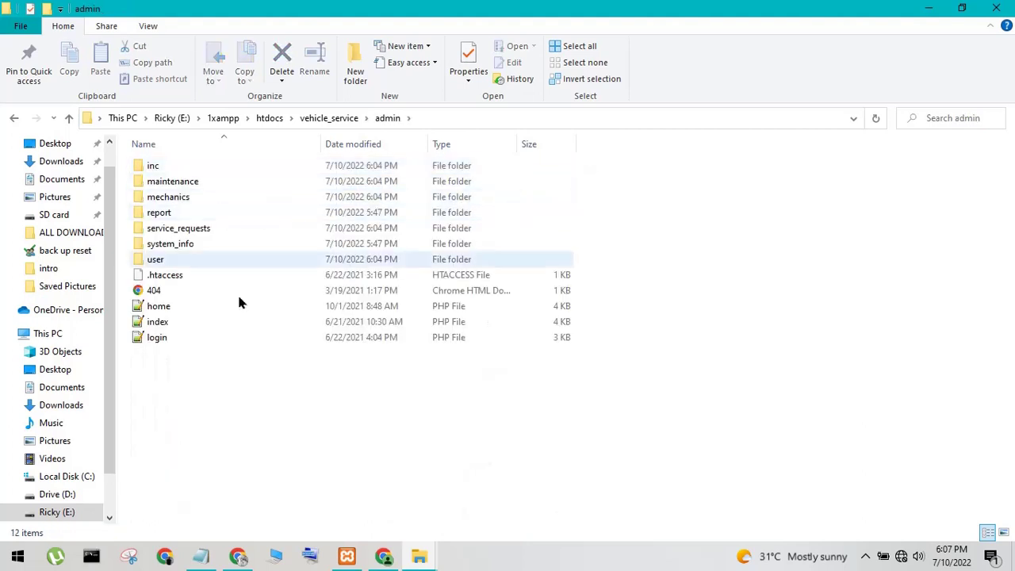
{"action": "left_click", "coordinate": [191, 325]}
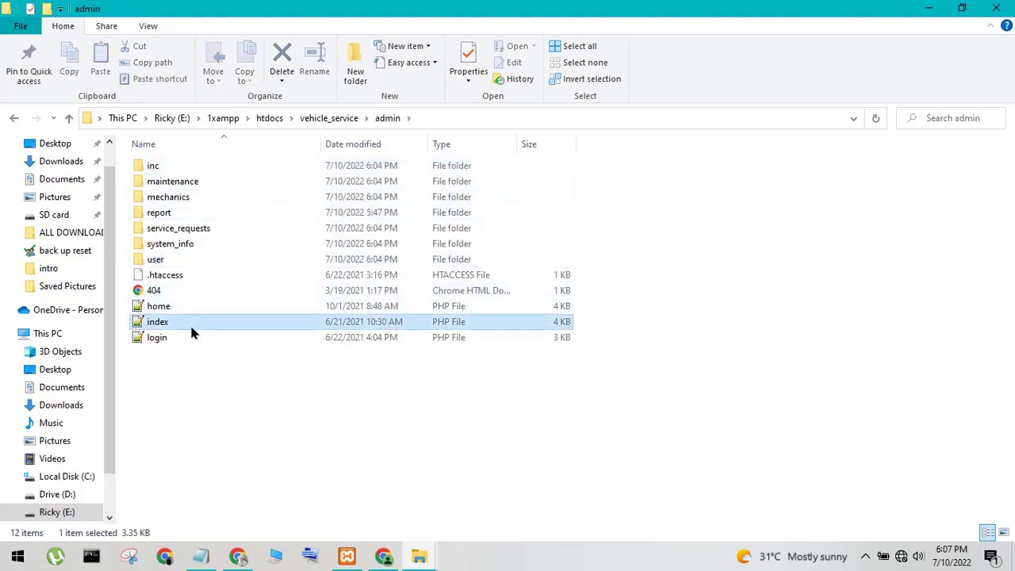
{"action": "right_click", "coordinate": [190, 323]}
{"action": "left_click", "coordinate": [262, 49]}
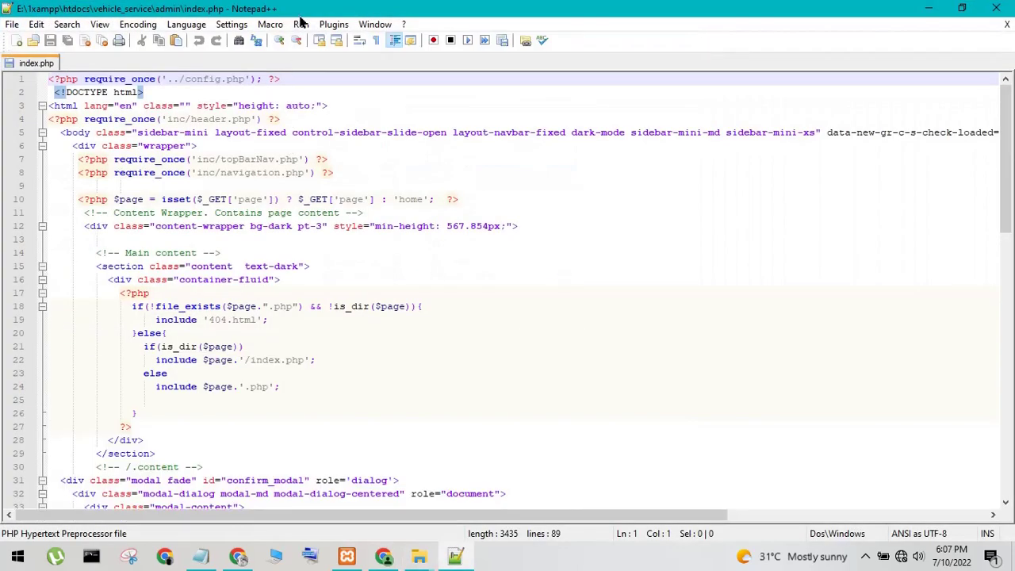
Launch index in Chrome and swap file:///E:/1xampp/htdocs for localhost to load the admin login page
{"action": "left_click", "coordinate": [301, 24]}
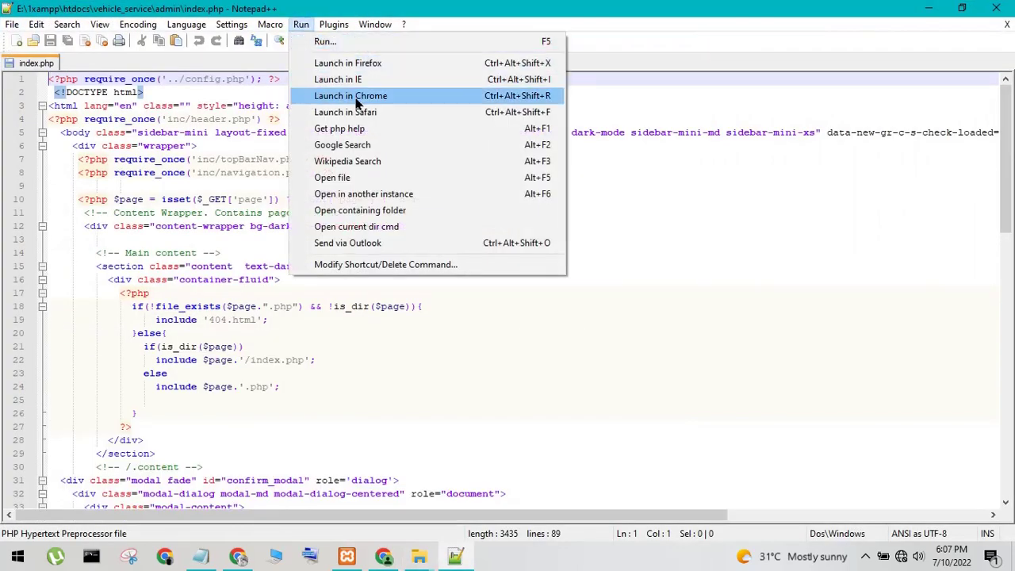
{"action": "left_click", "coordinate": [341, 93]}
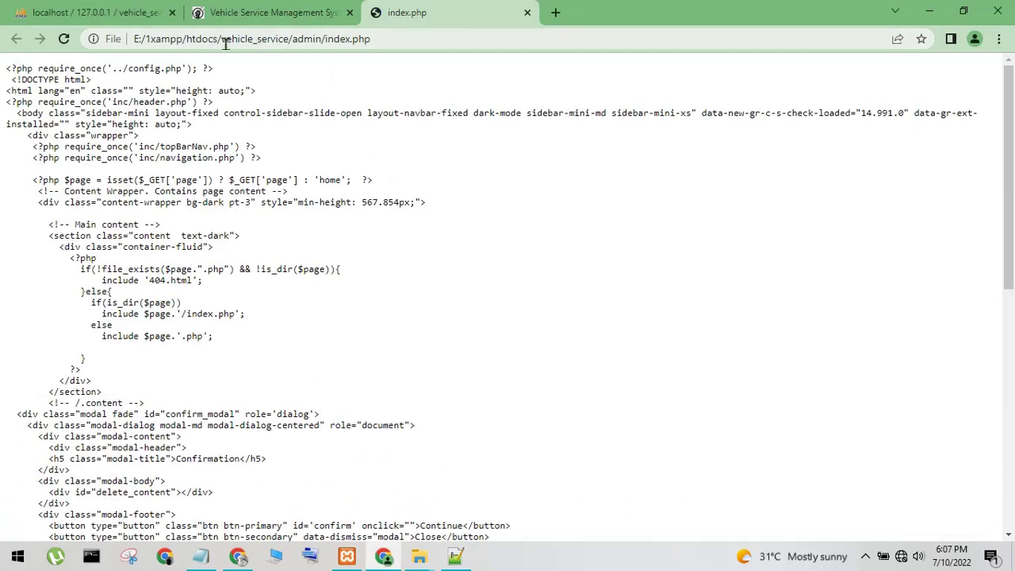
{"action": "left_click_drag", "start_coordinate": [215, 39], "coordinate": [4, 54]}
{"action": "key", "text": "BackSpace"}
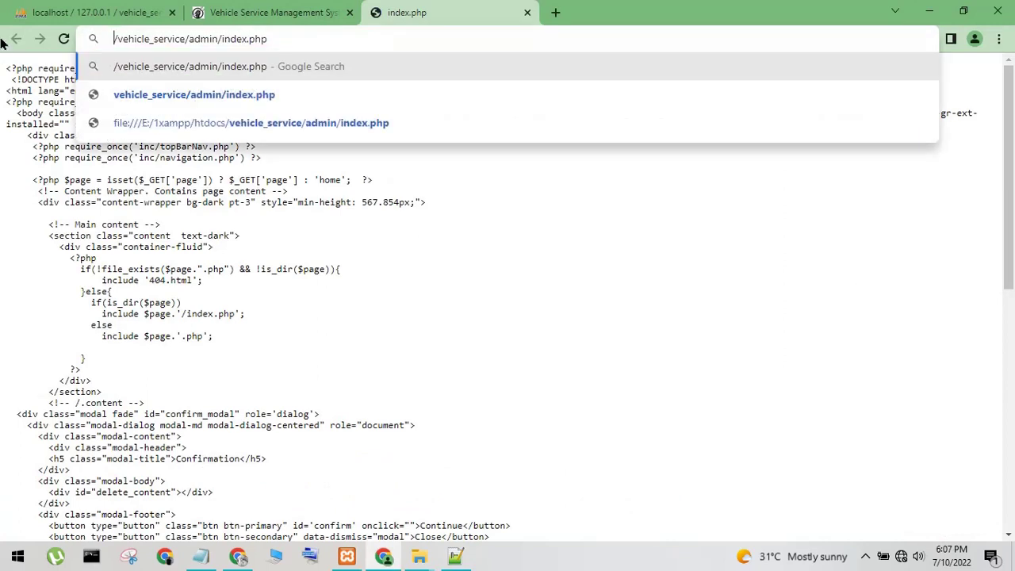
{"action": "type", "text": "localhost"}
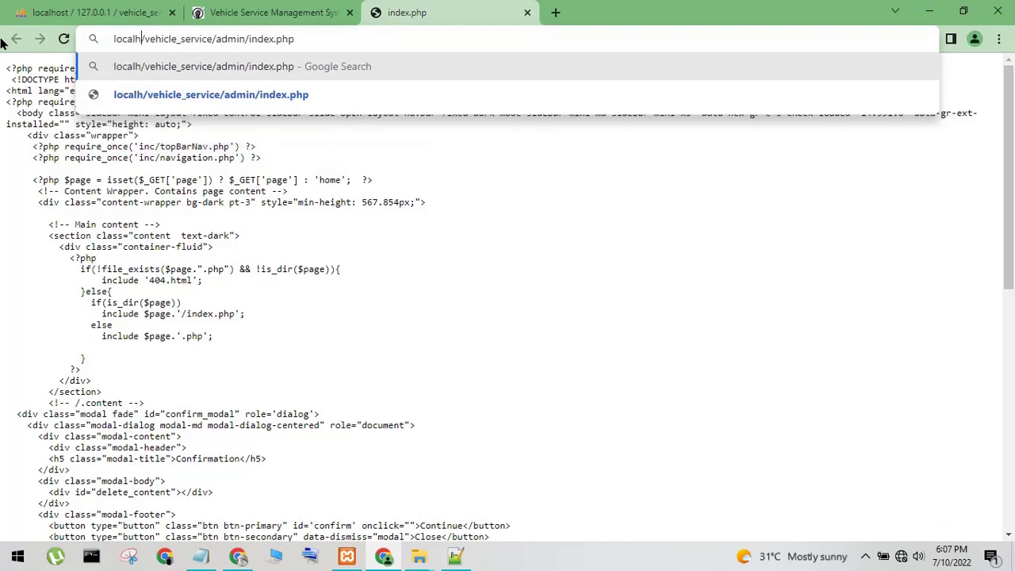
{"action": "key", "text": "Return"}
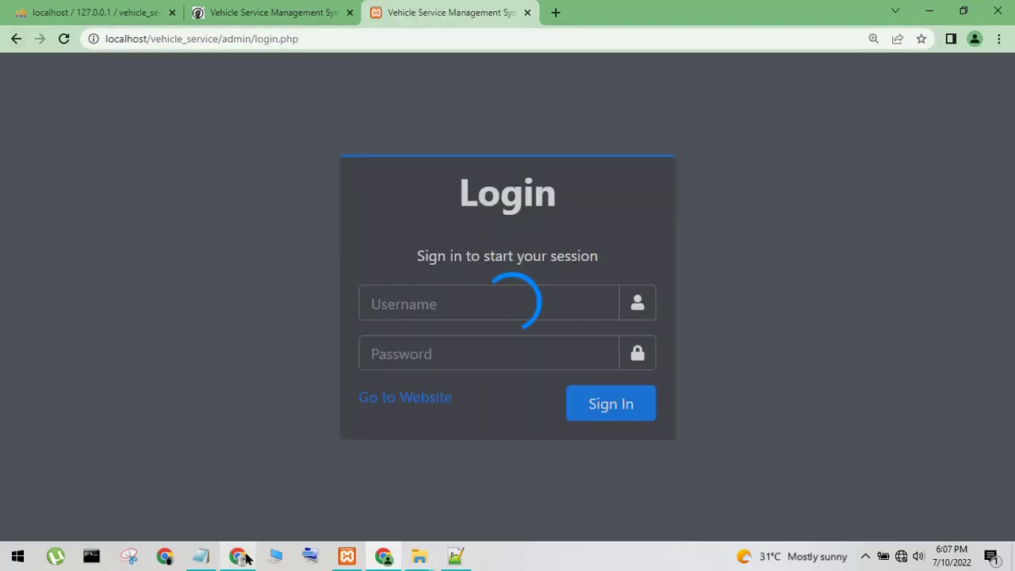
{"action": "left_click", "coordinate": [201, 556]}
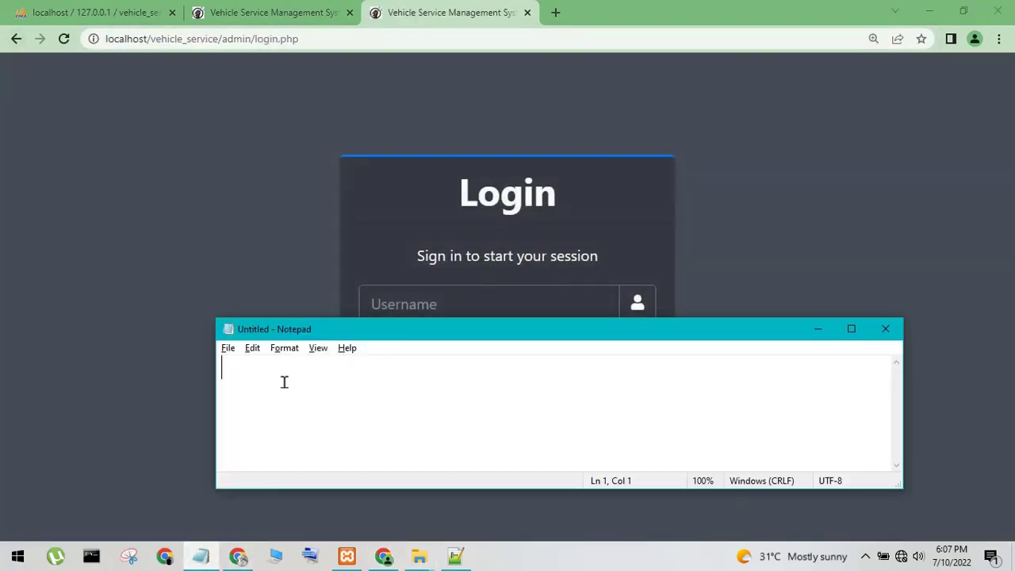
Type the Notepad note 'need to install ne', correcting a typo along the way
{"action": "type", "text": "need to "}
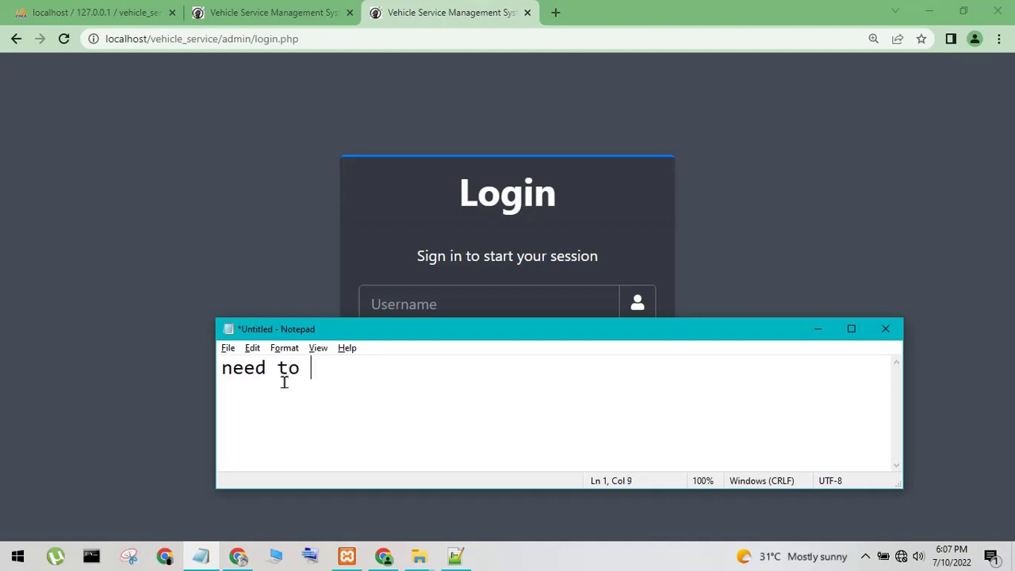
{"action": "type", "text": "is"}
{"action": "type", "text": "stall"}
{"action": "type", "text": " n"}
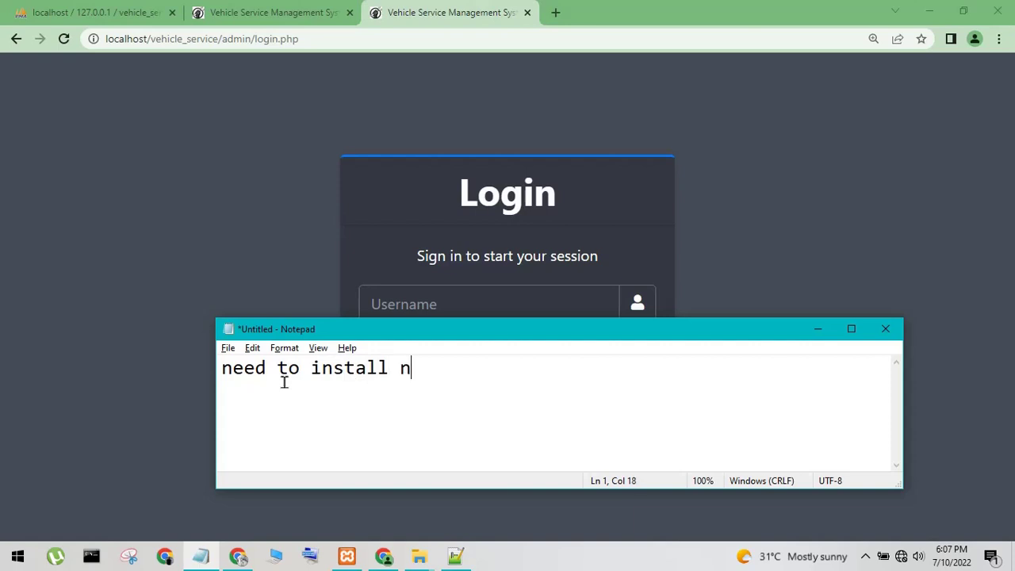
{"action": "type", "text": "eo"}
{"action": "key", "text": "BackSpace"}
{"action": "type", "text": "=t"}
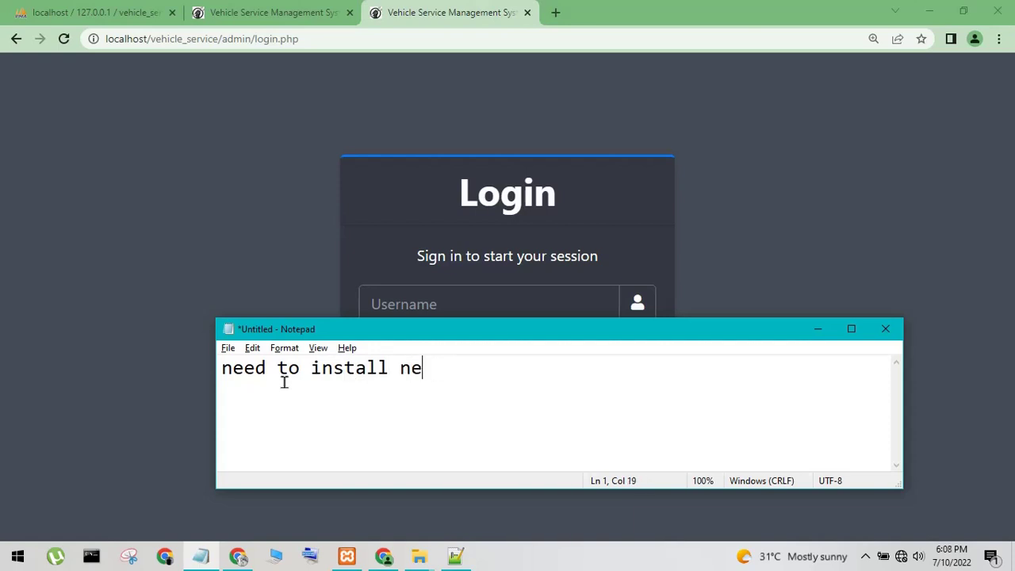